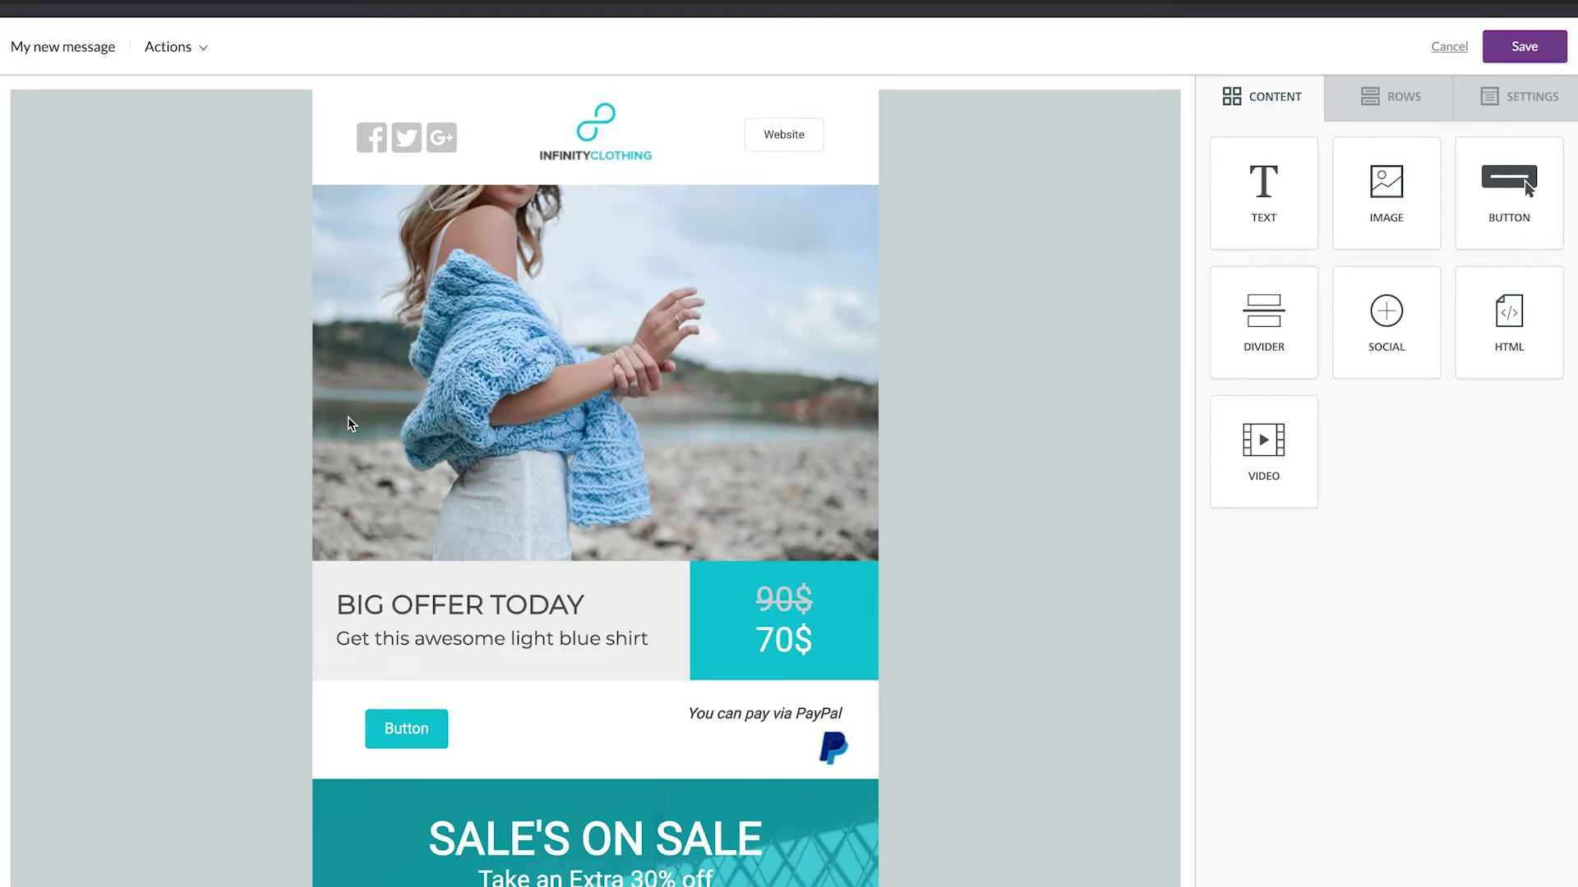
pyautogui.scroll(-10, 348, 417)
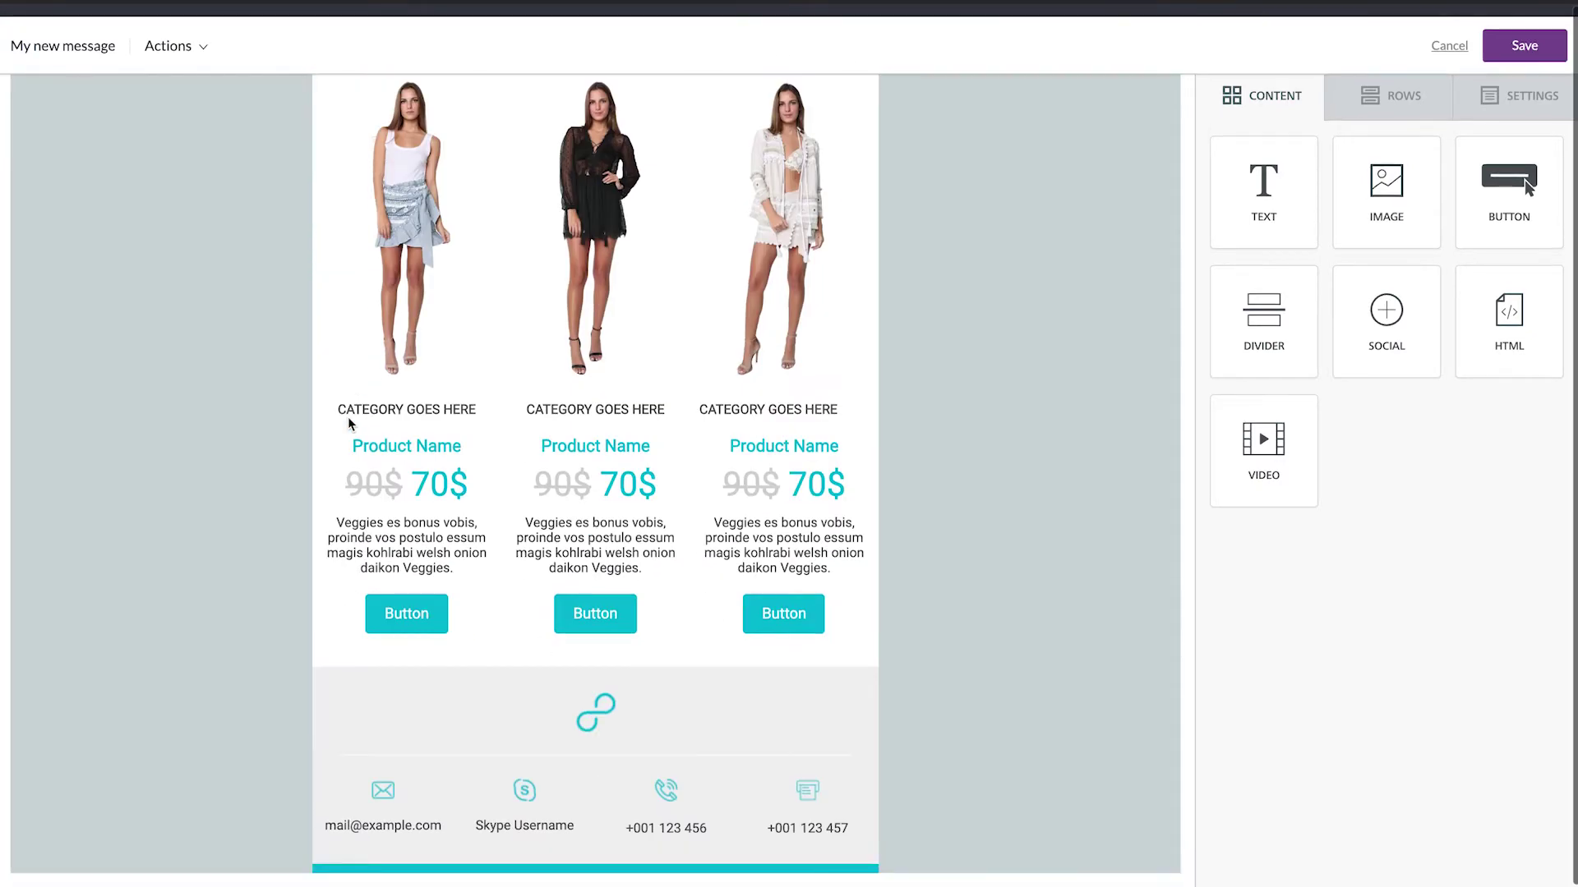
pyautogui.scroll(10, 347, 416)
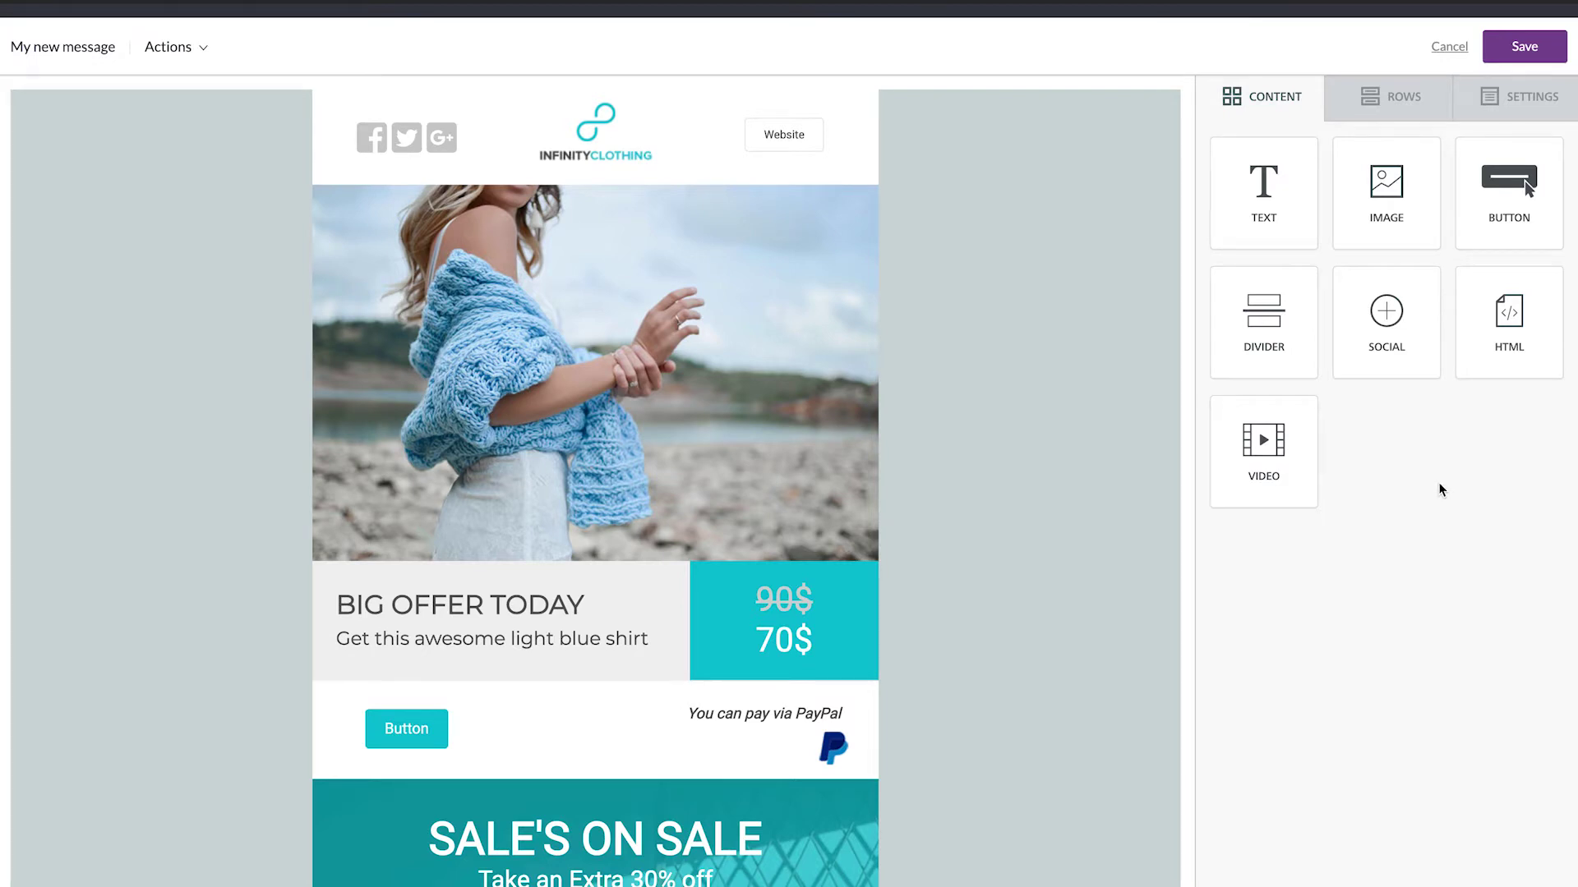
pyautogui.click(1379, 111)
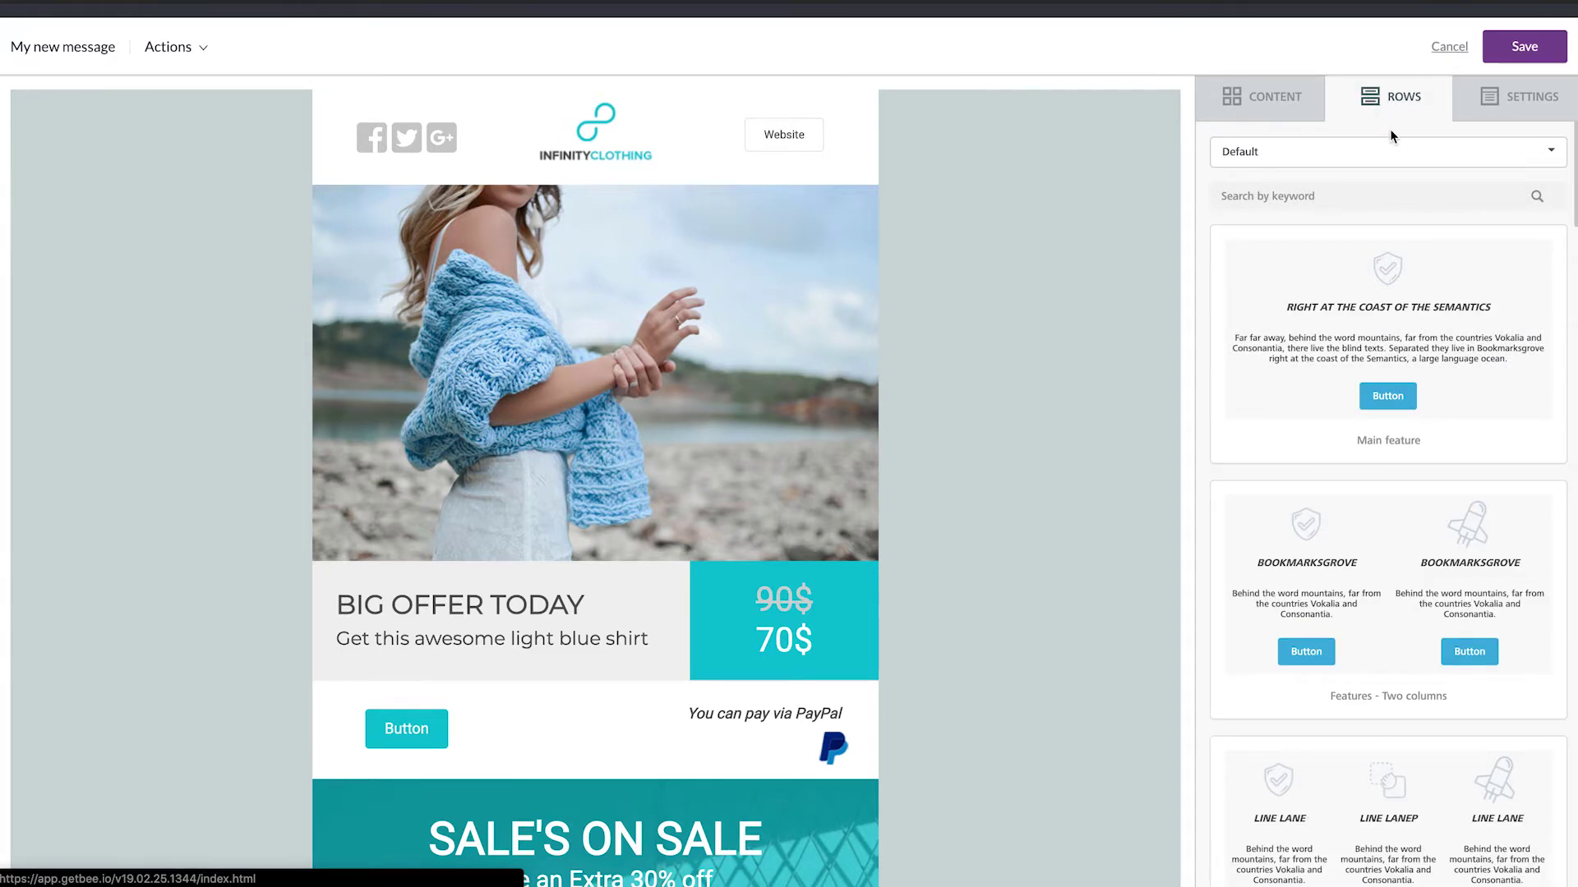
# Switch row templates to Empty, then review the 600px width, #CCD7D9 background and Roboto default font
pyautogui.click(1339, 156)
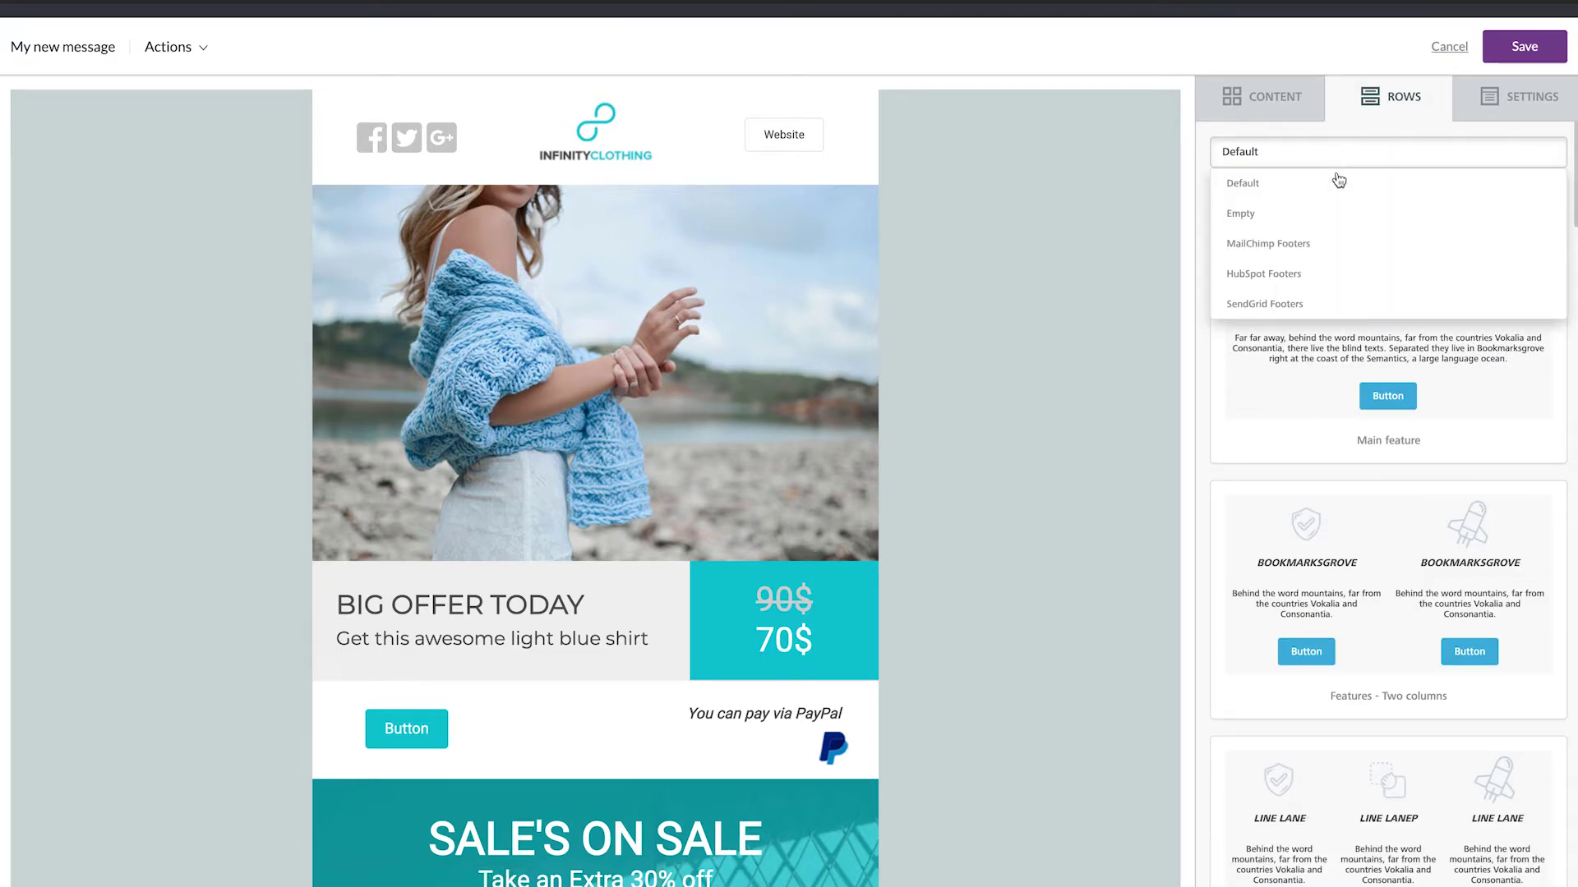
pyautogui.click(1331, 215)
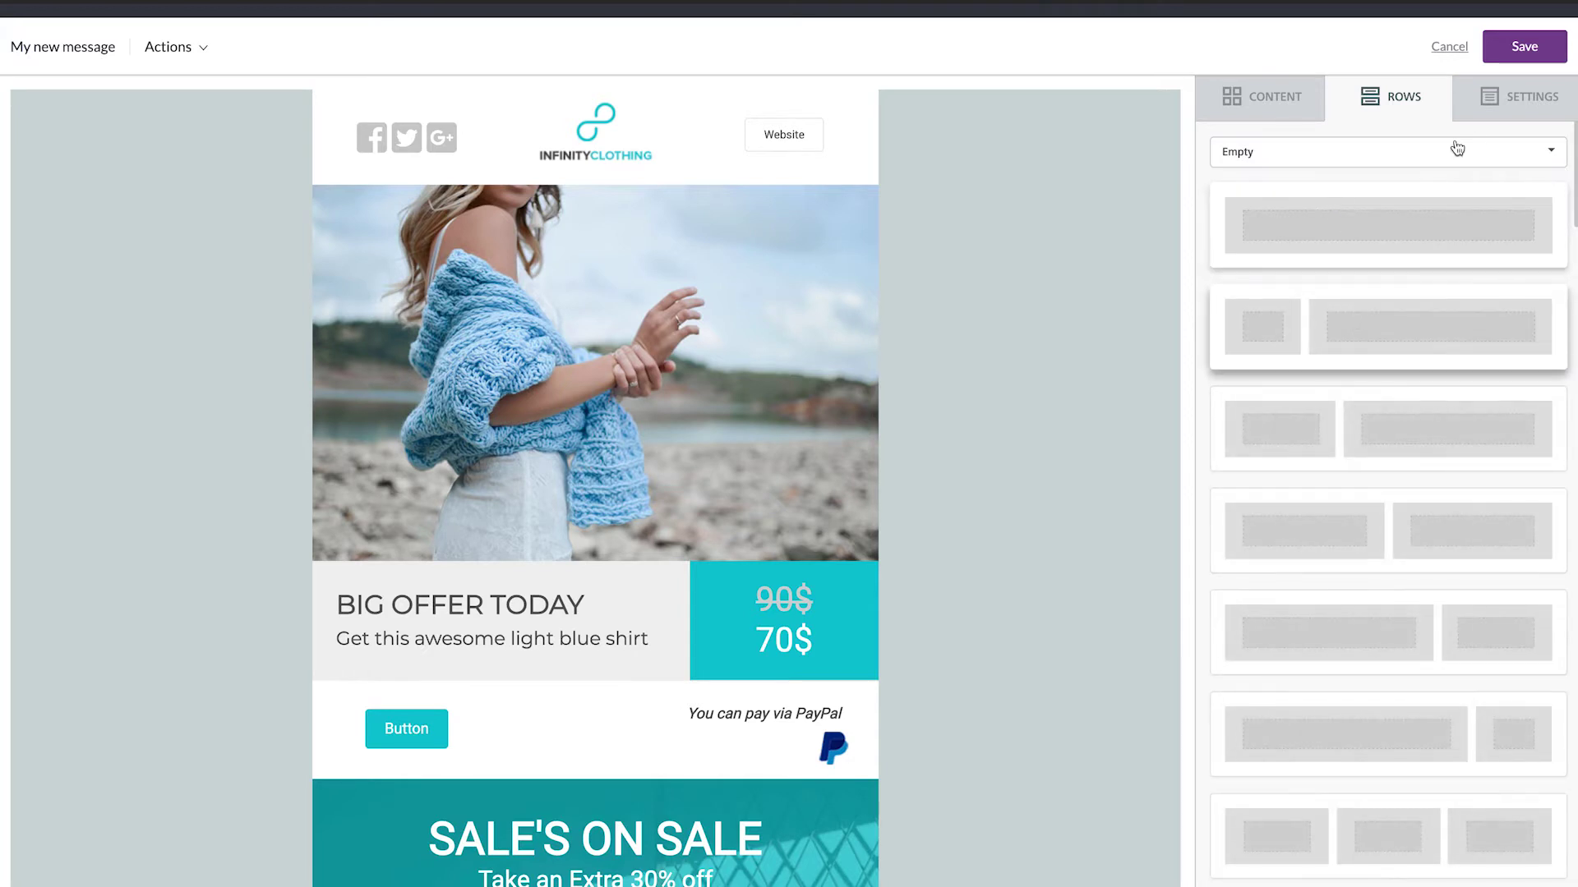
pyautogui.click(1520, 103)
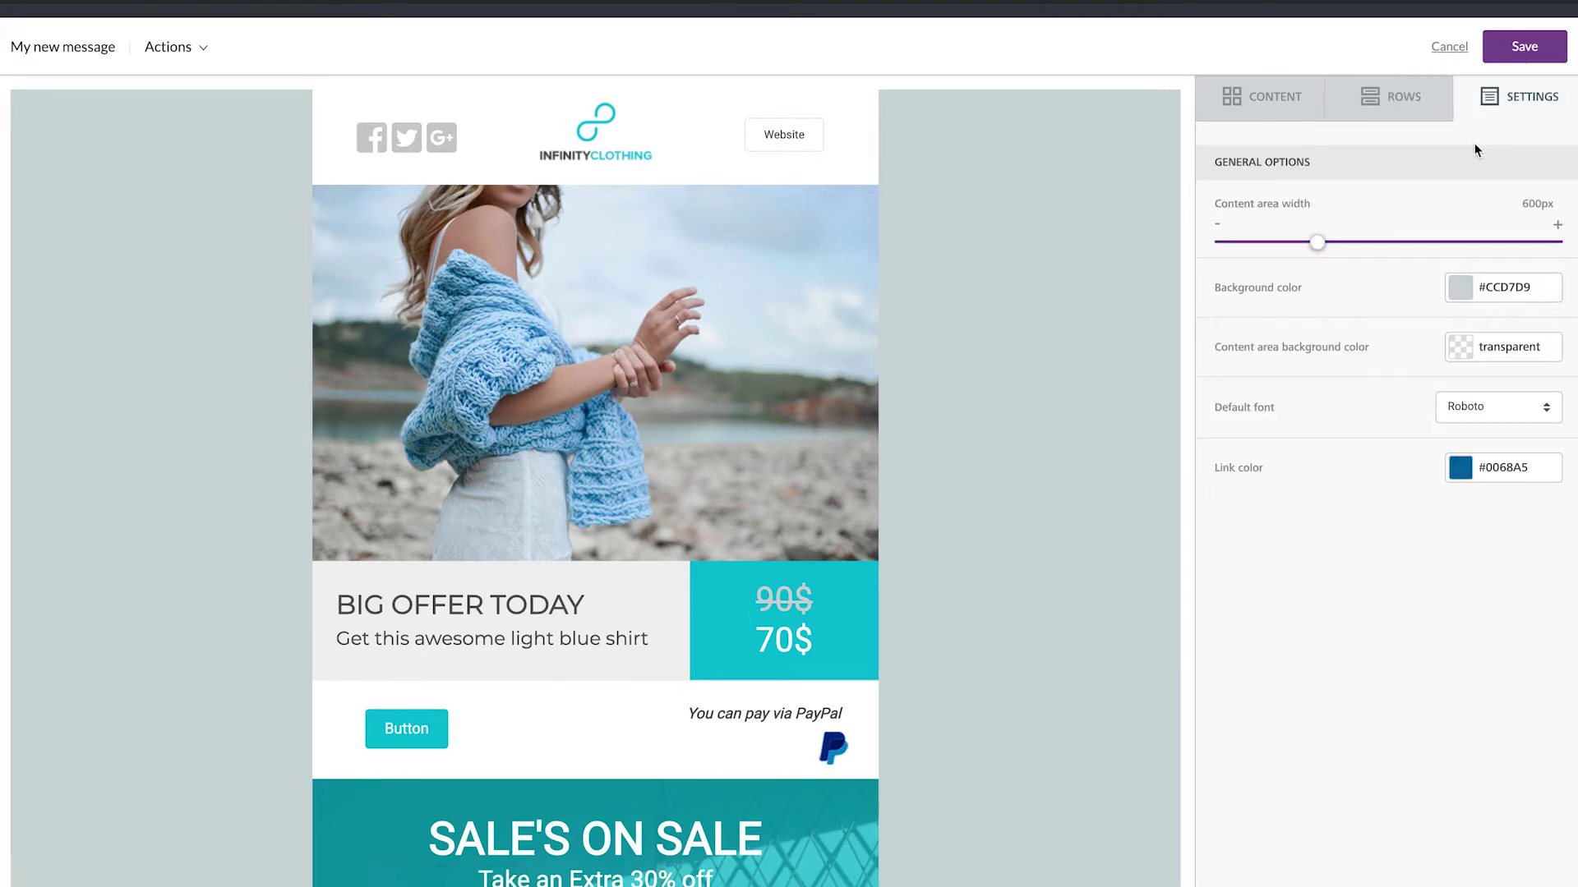
pyautogui.moveTo(1319, 243)
pyautogui.mouseDown()
pyautogui.moveTo(1423, 246)
pyautogui.moveTo(1319, 243)
pyautogui.mouseUp()
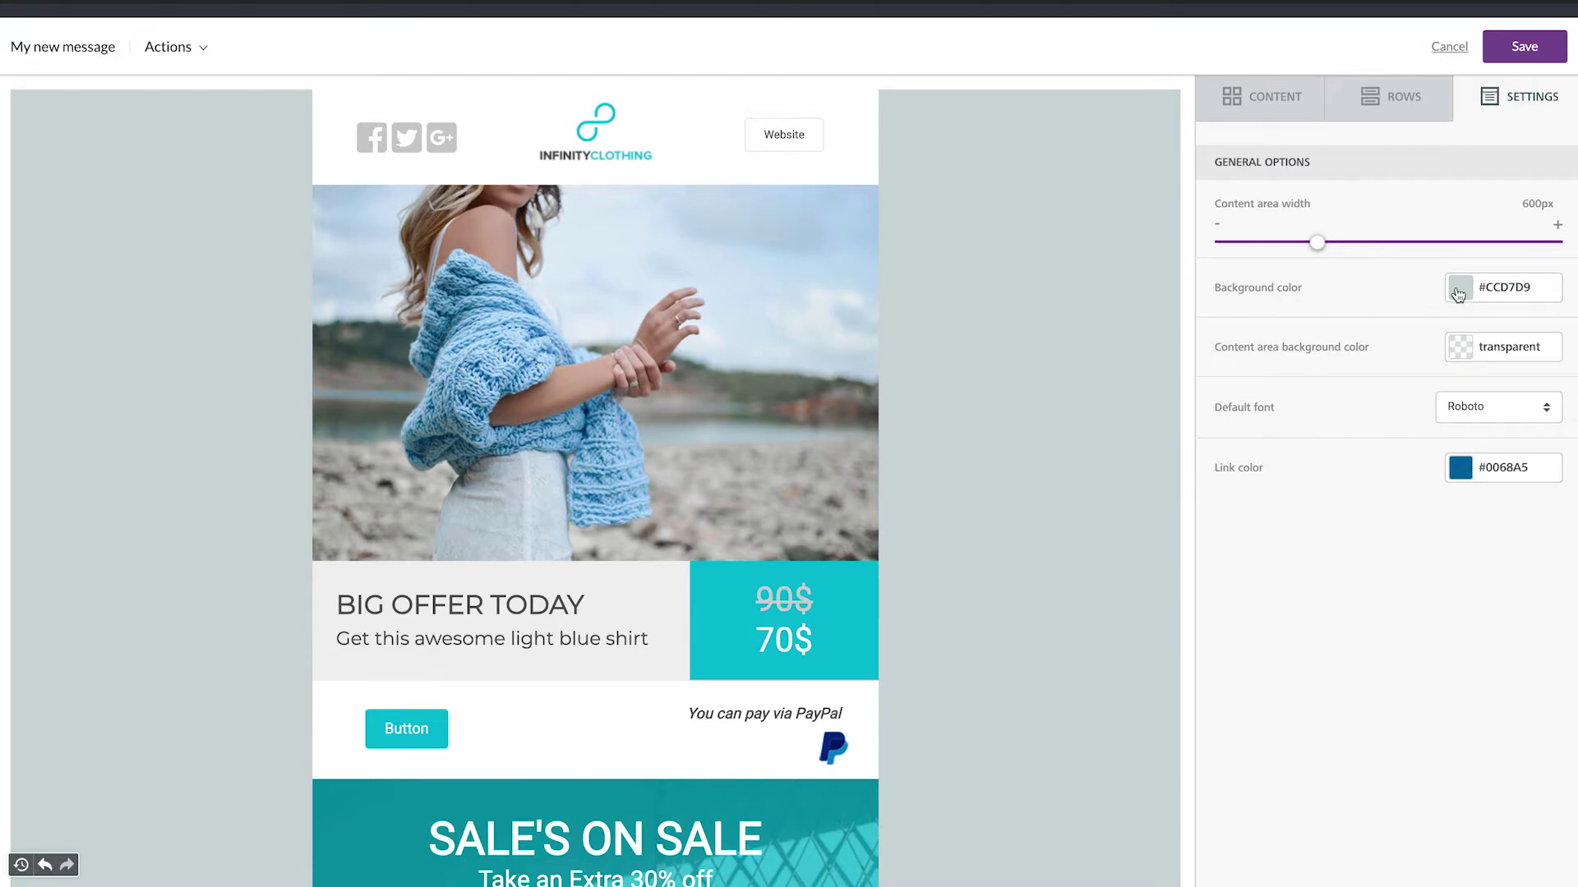
pyautogui.click(1468, 411)
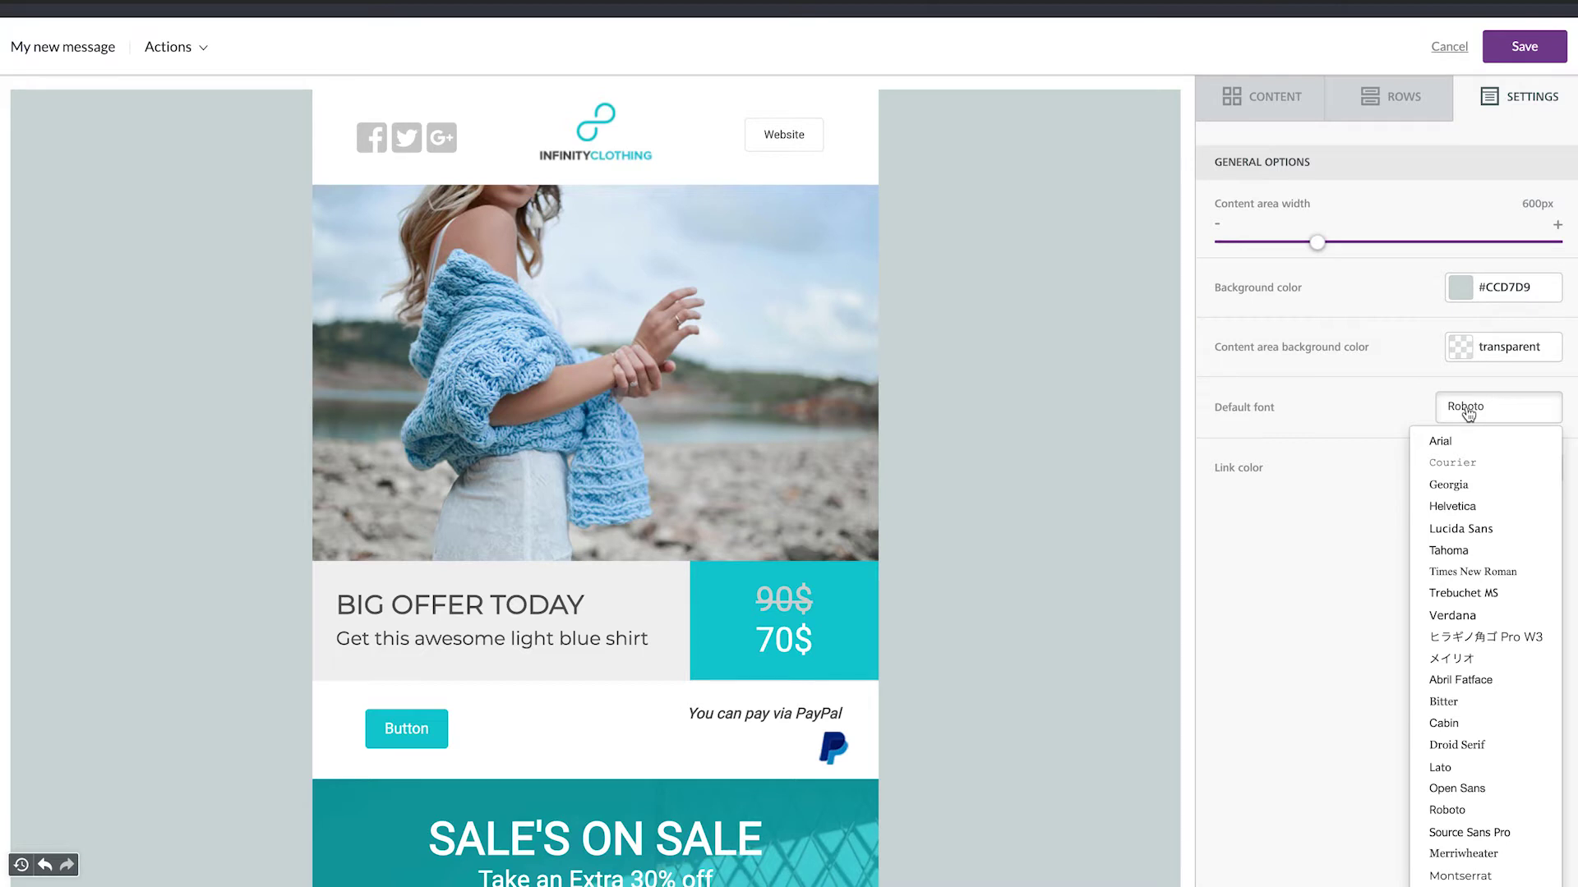
pyautogui.click(1416, 410)
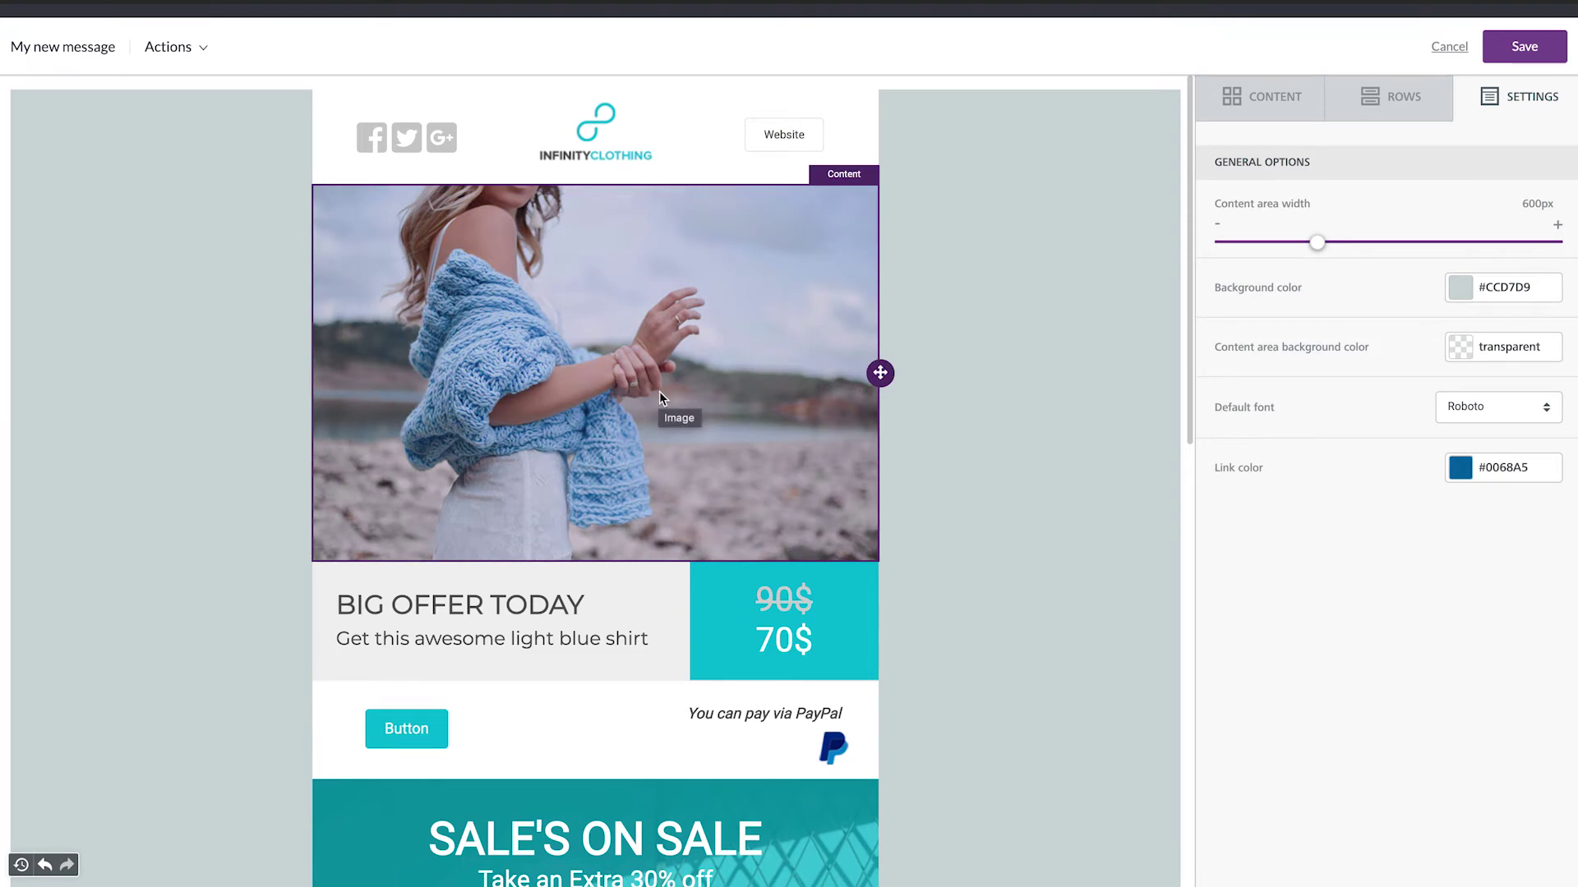
# Replace the hero photo with melody-jacob-1400381-unsplash.jpg, the jeans, boots and red bag picture
pyautogui.click(659, 397)
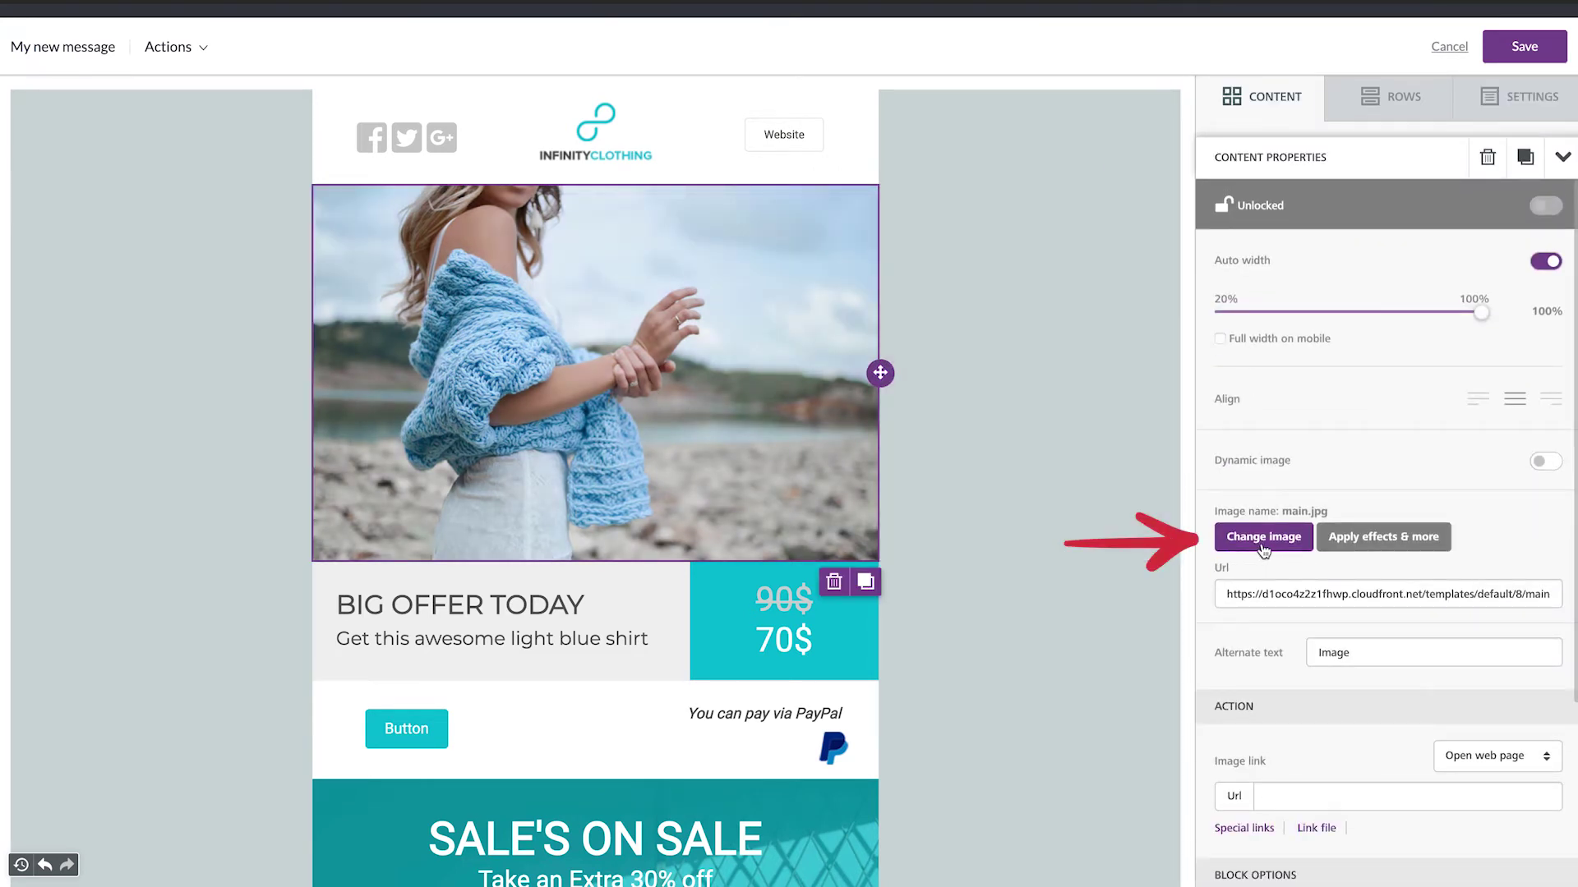
pyautogui.click(1263, 540)
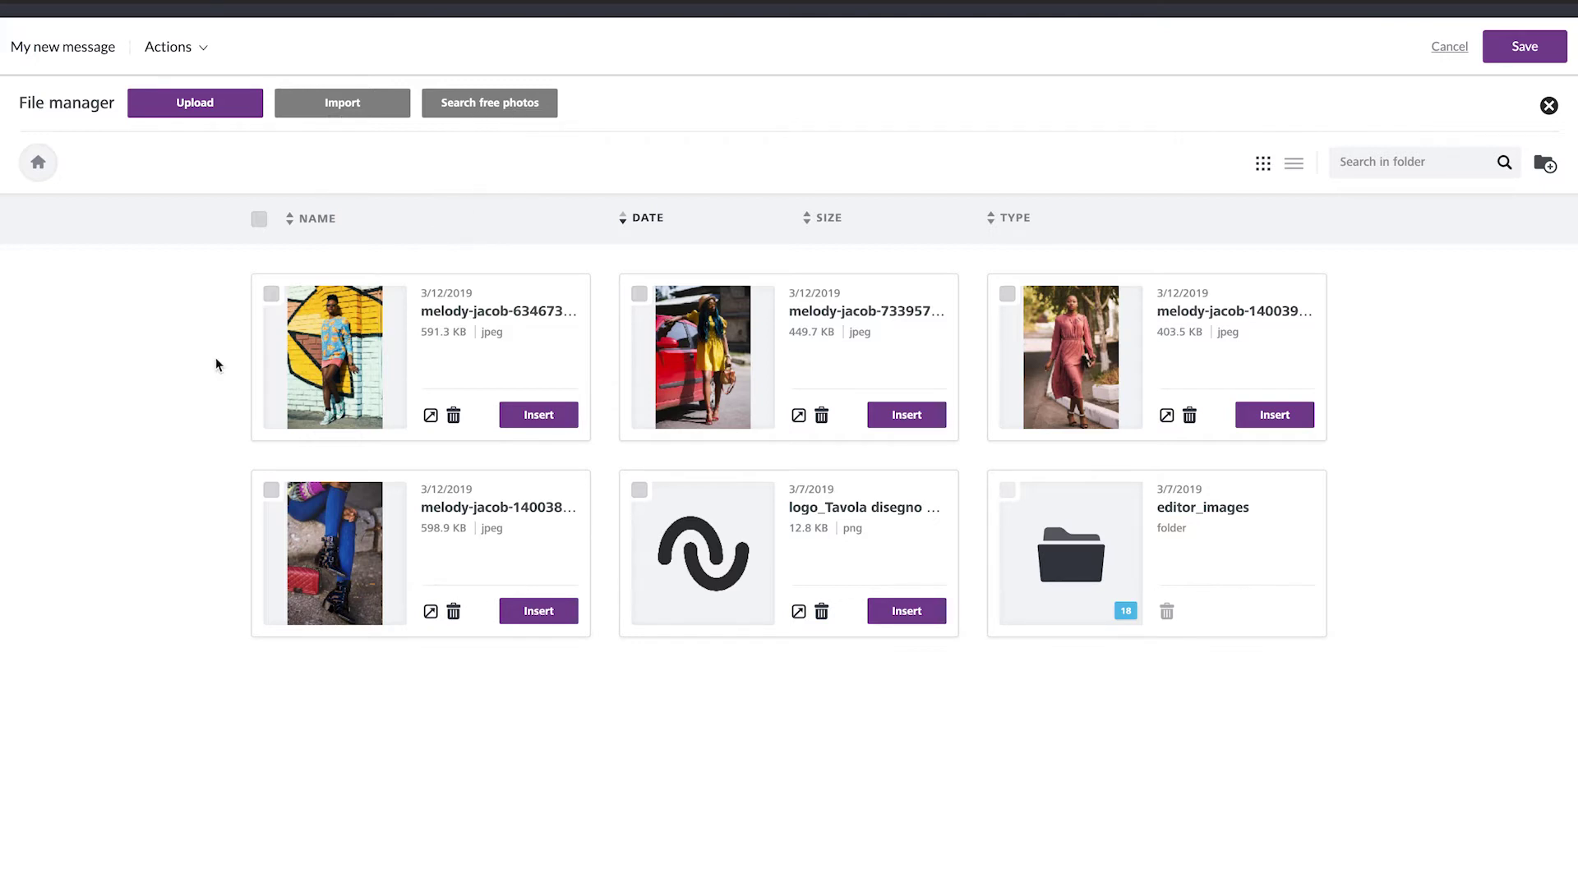
pyautogui.click(538, 618)
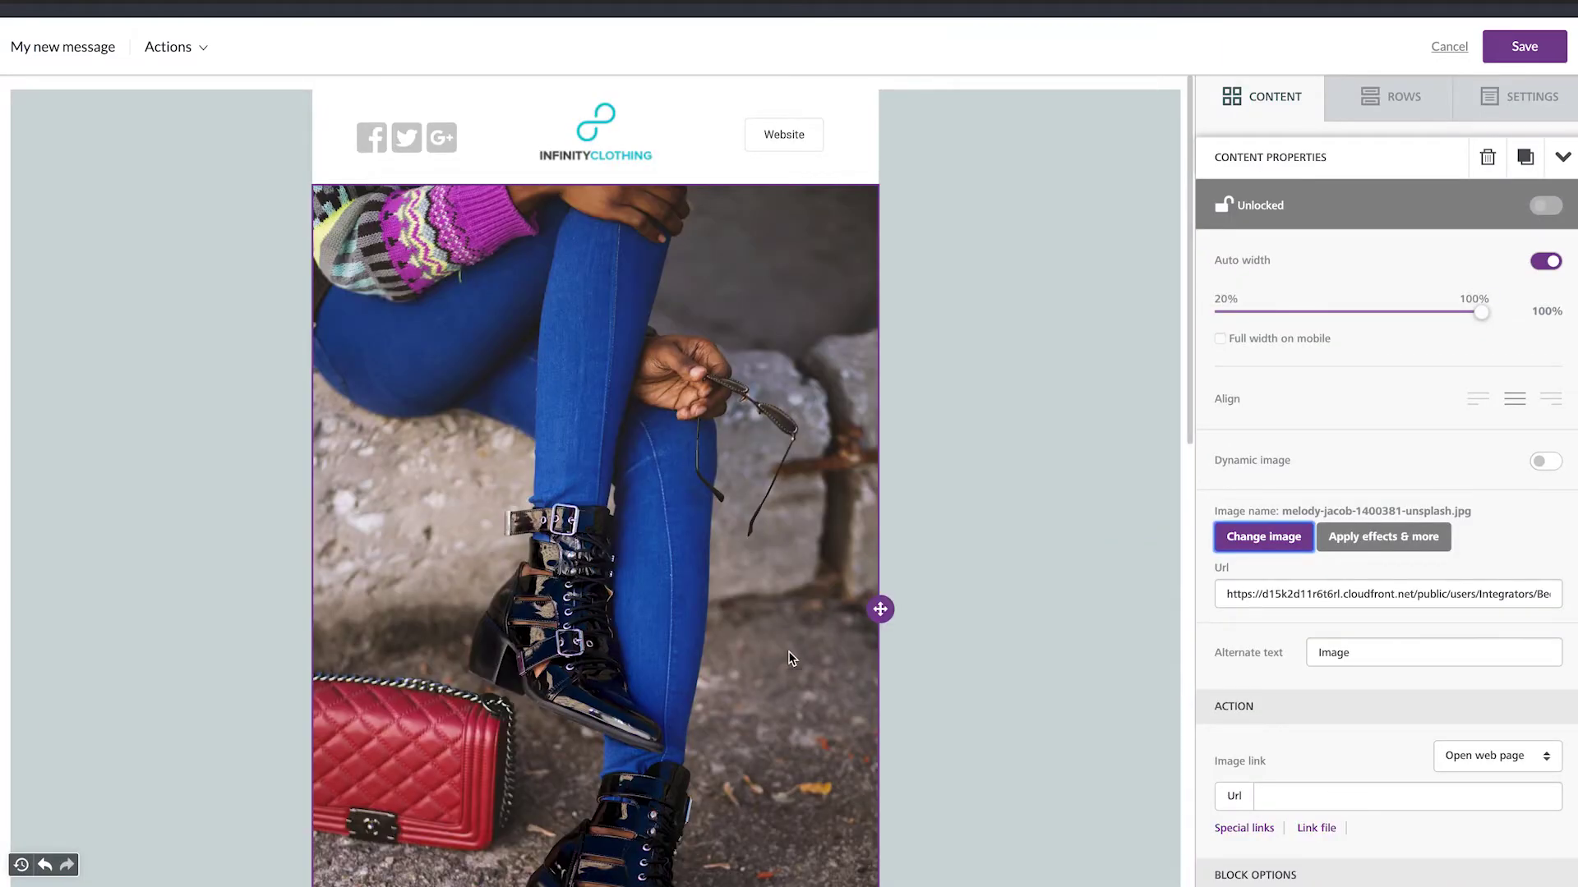
pyautogui.scroll(-6, 789, 658)
pyautogui.scroll(4, 789, 657)
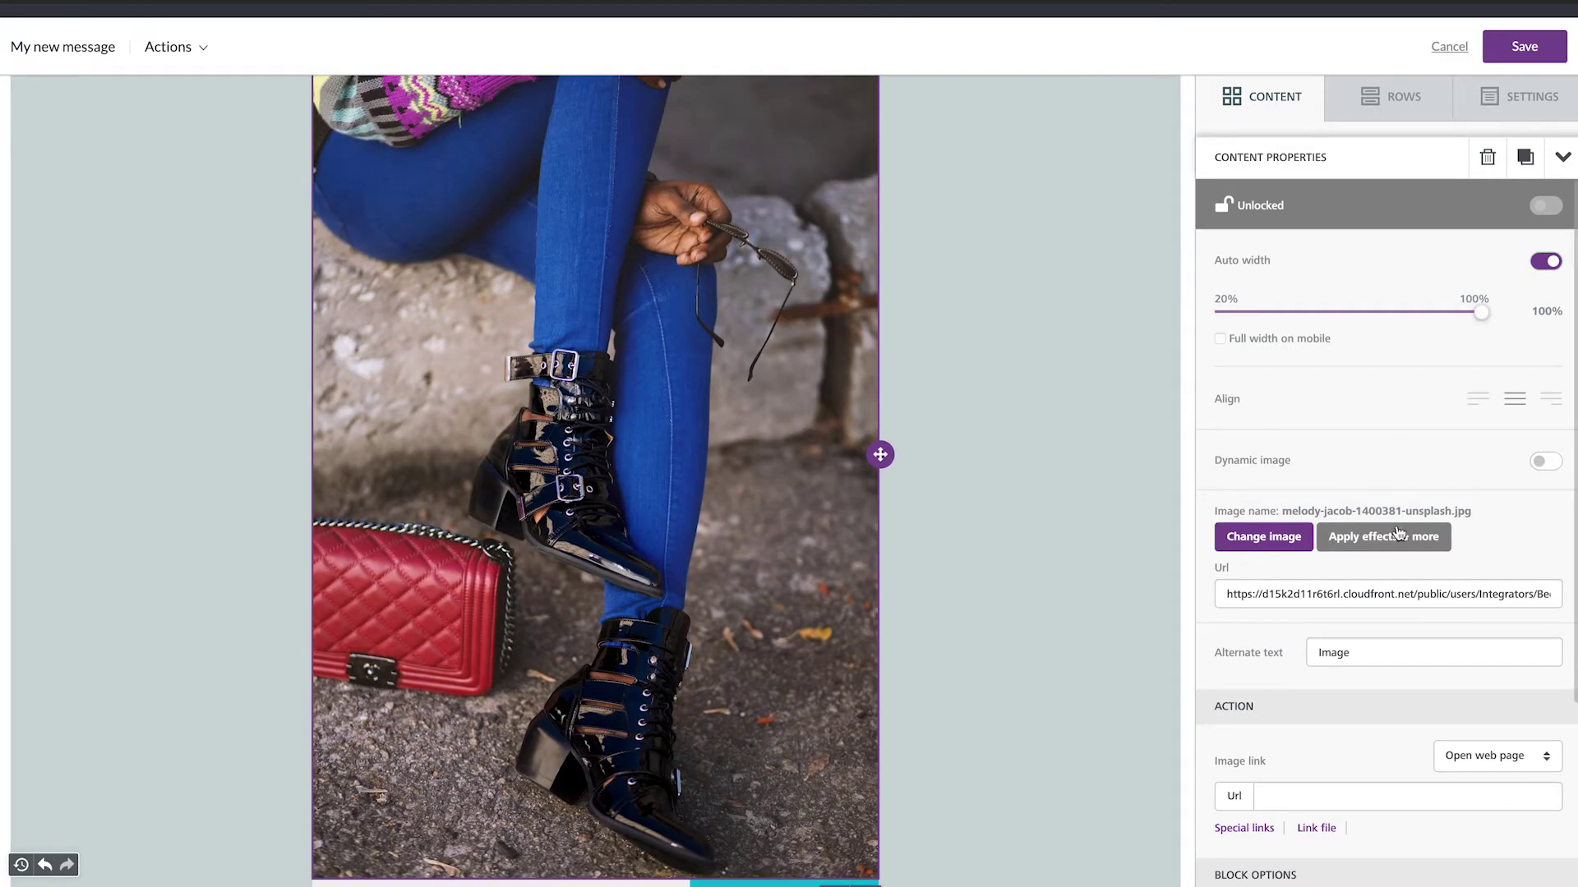
# Crop the hero photo down to its lower part around the boots and bag, and save it
pyautogui.click(1423, 549)
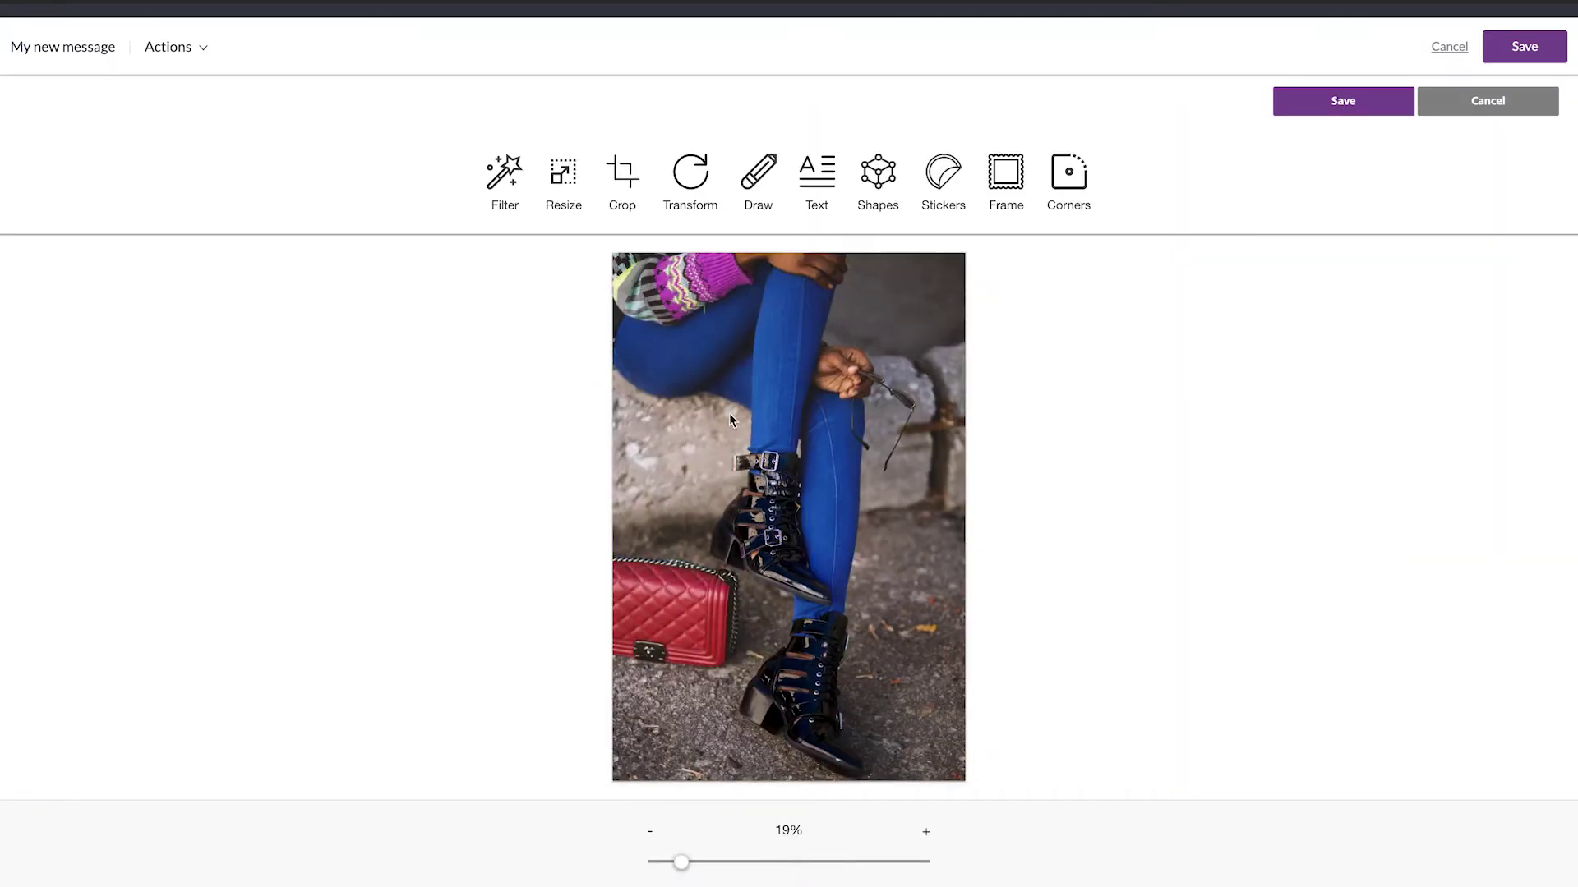
pyautogui.click(628, 188)
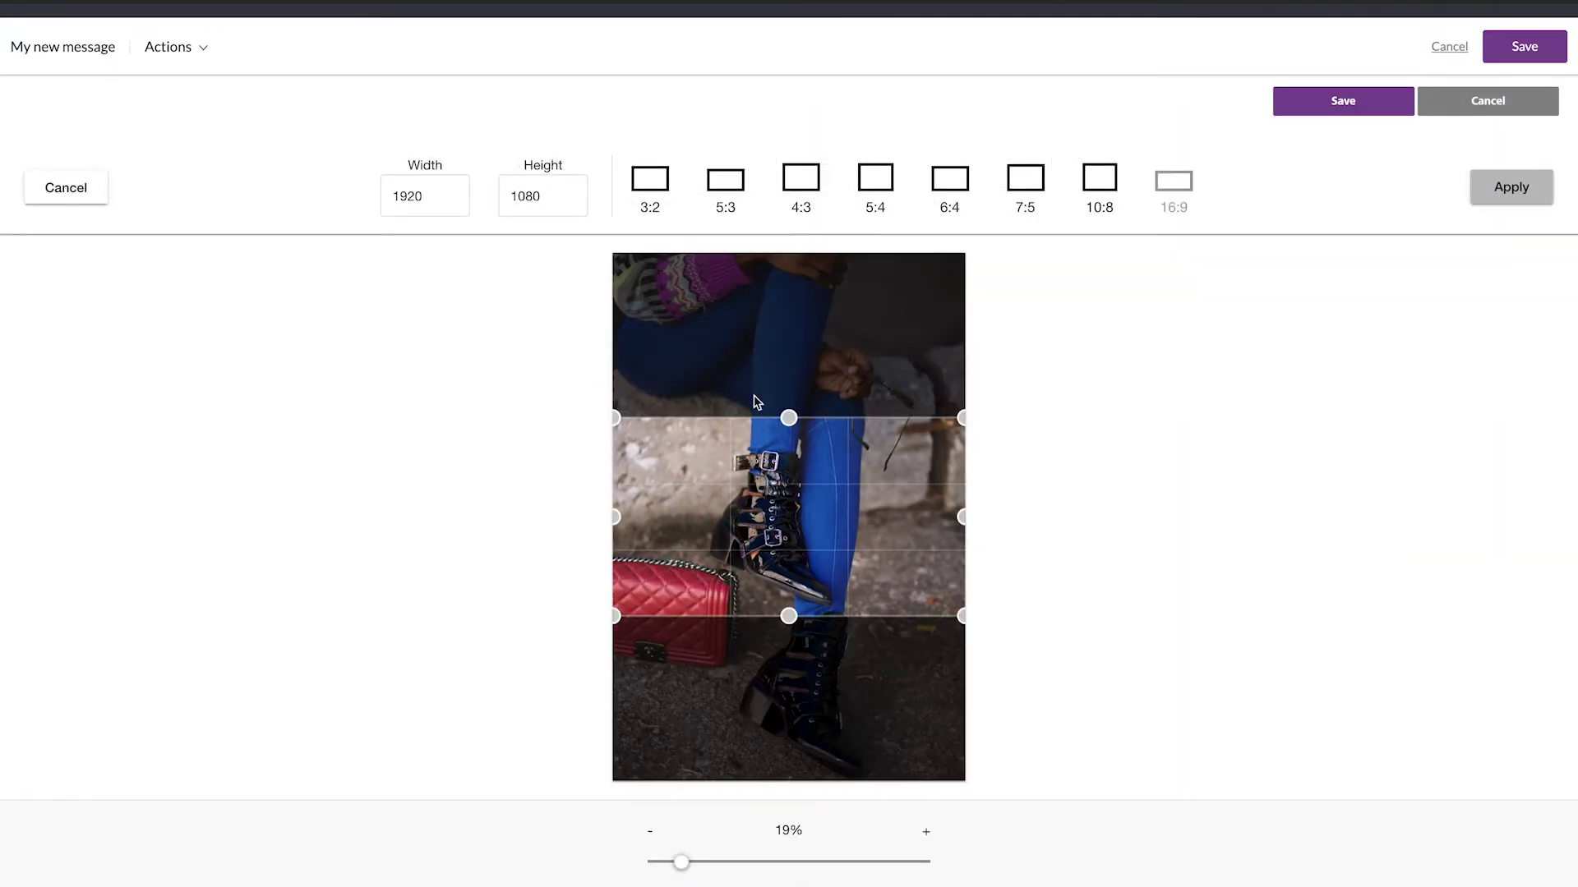
pyautogui.moveTo(789, 416); pyautogui.dragTo(789, 337)
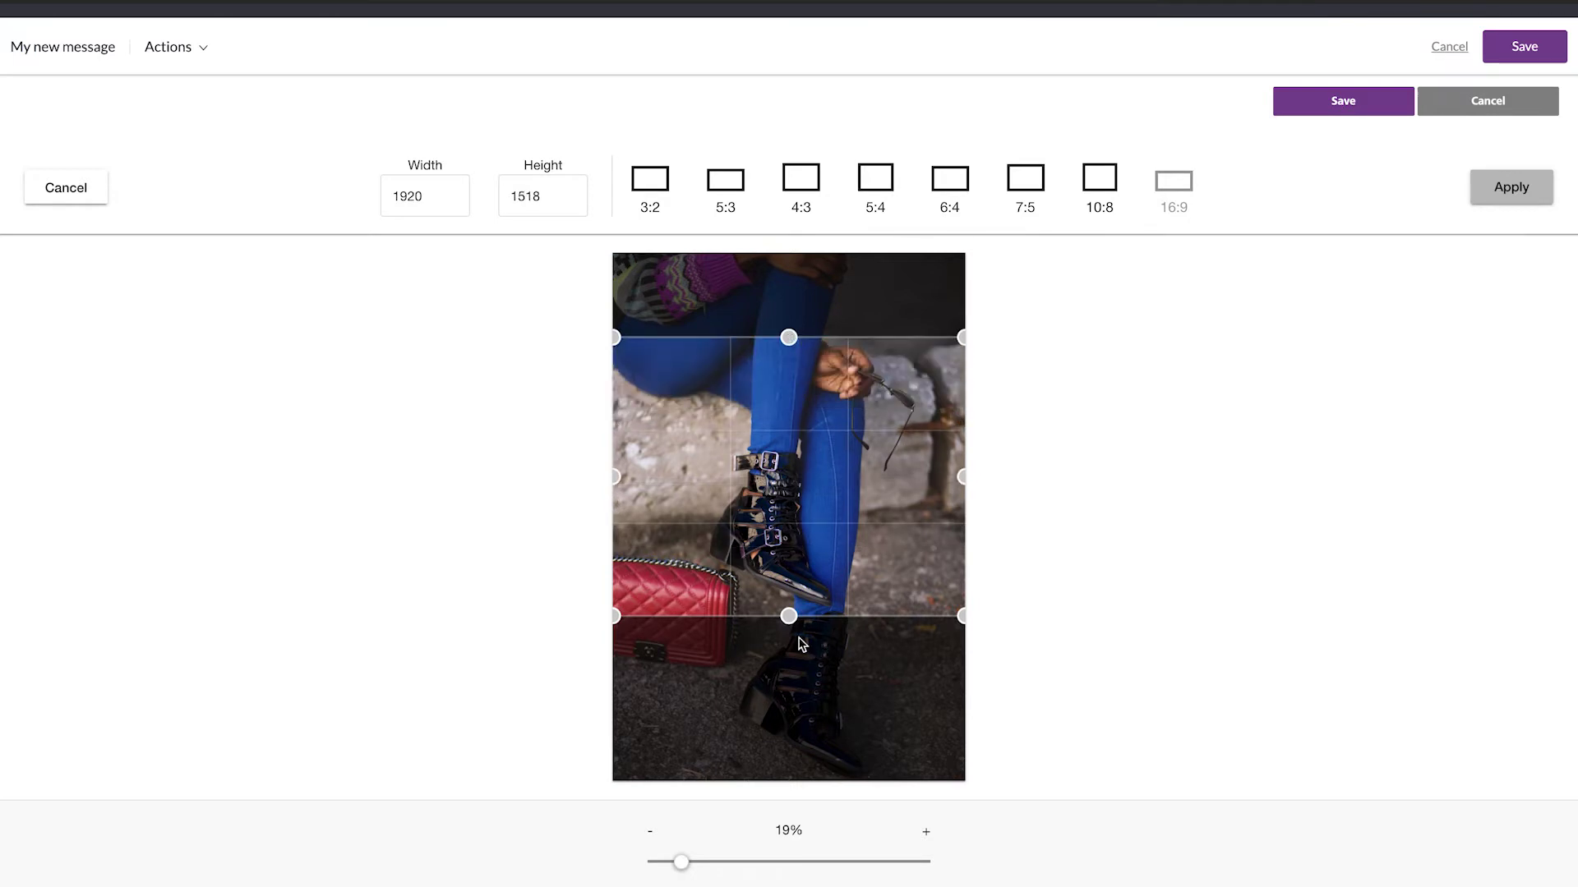
pyautogui.moveTo(789, 616); pyautogui.dragTo(789, 730)
pyautogui.moveTo(878, 546); pyautogui.dragTo(880, 626)
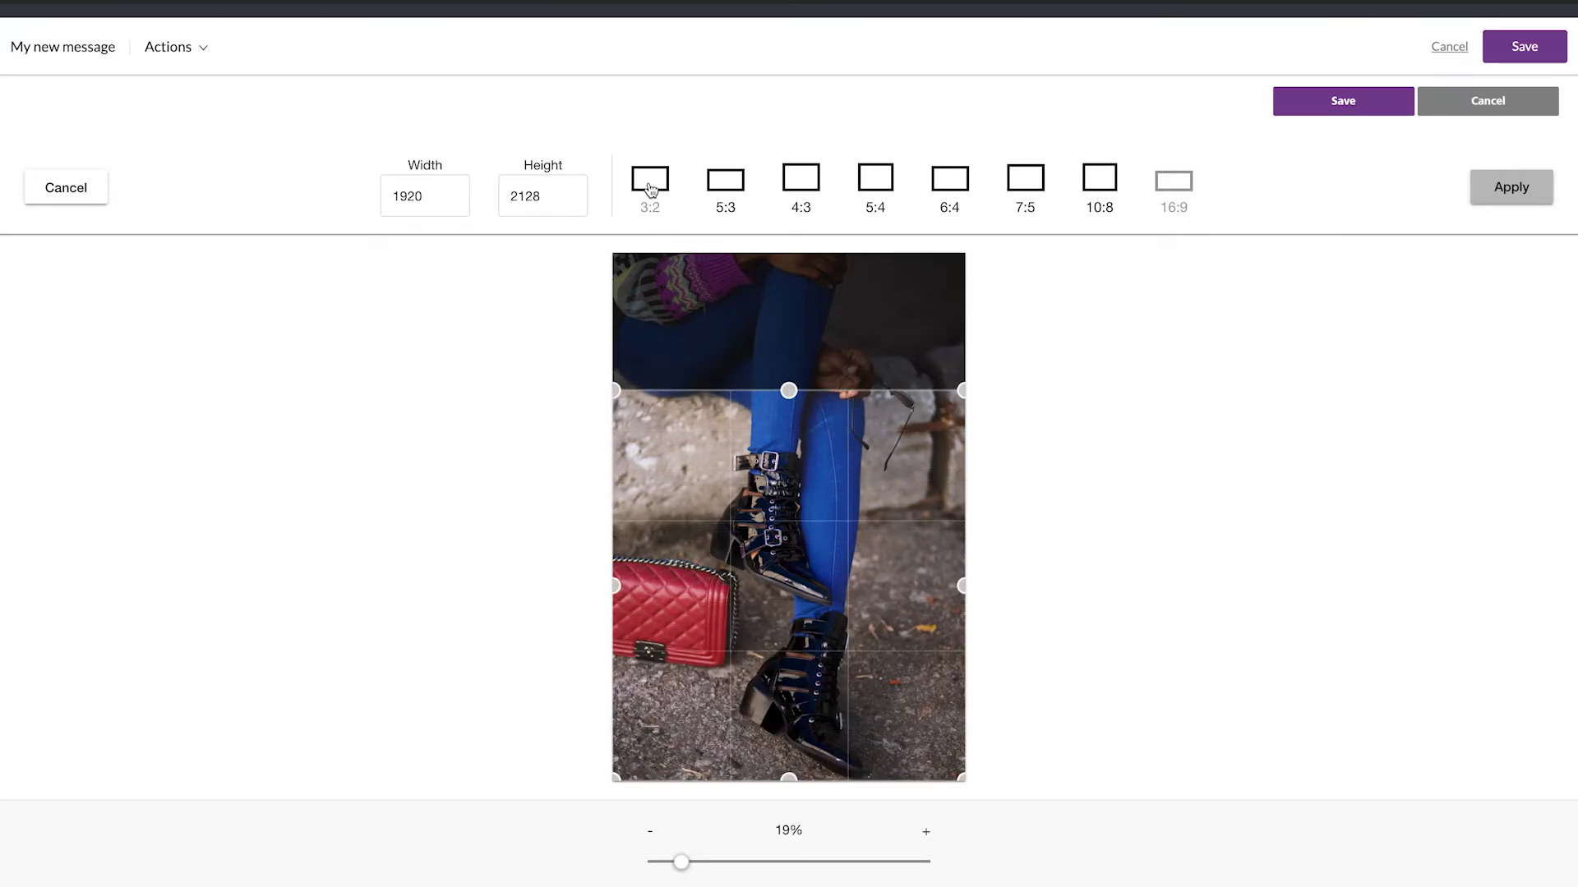
pyautogui.click(1530, 198)
pyautogui.click(1358, 95)
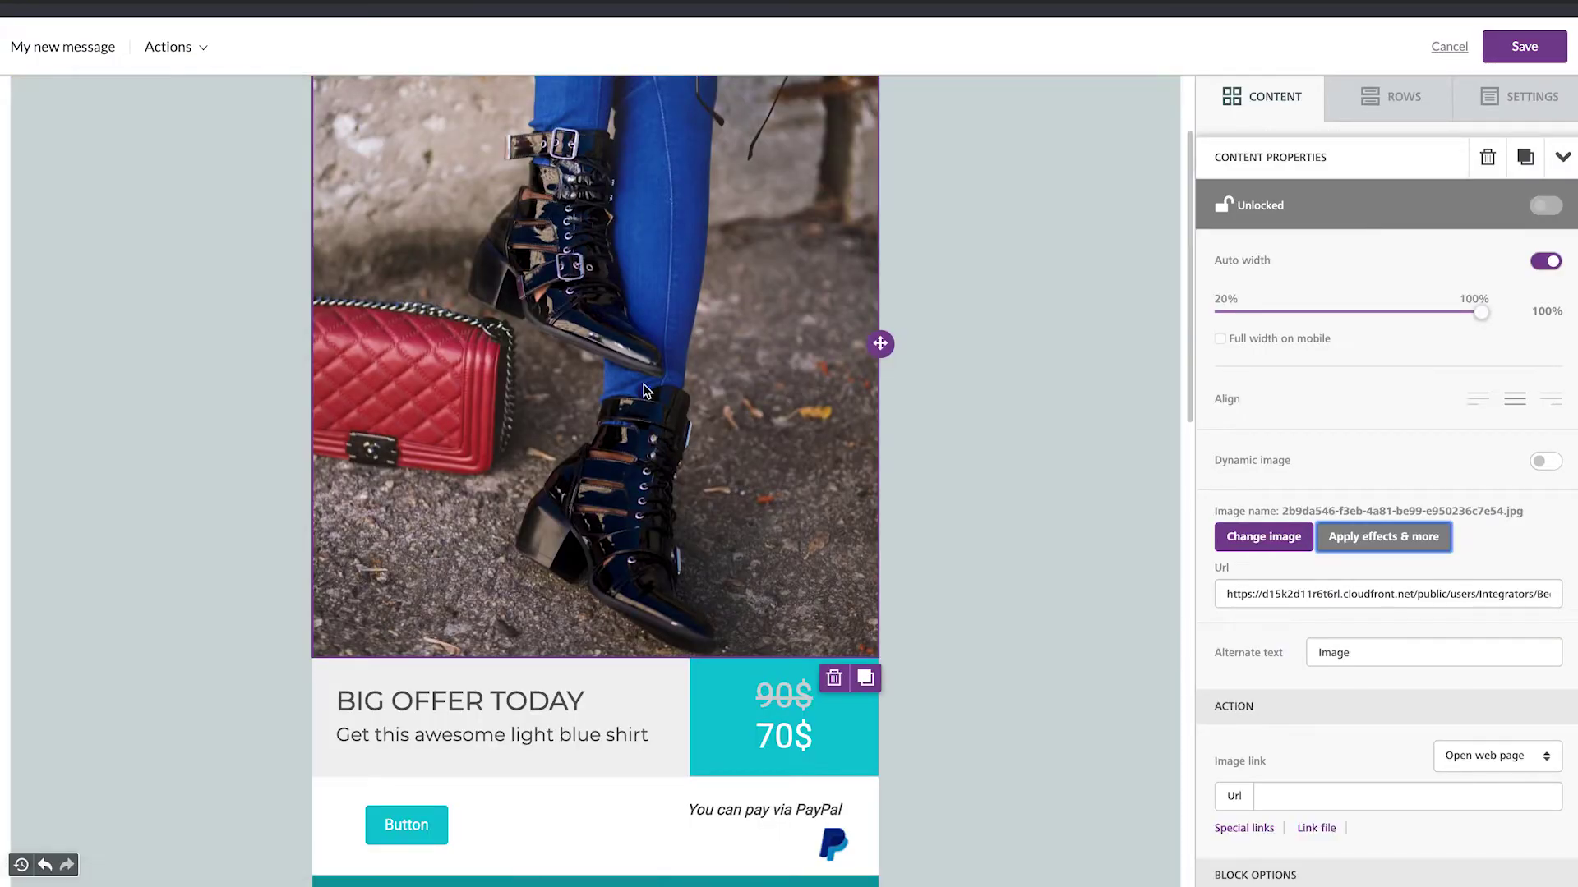
# Insert the yellow-wall, red-car and pink-dress photos into the three product image slots
pyautogui.scroll(-5, 644, 391)
pyautogui.scroll(-5, 644, 391)
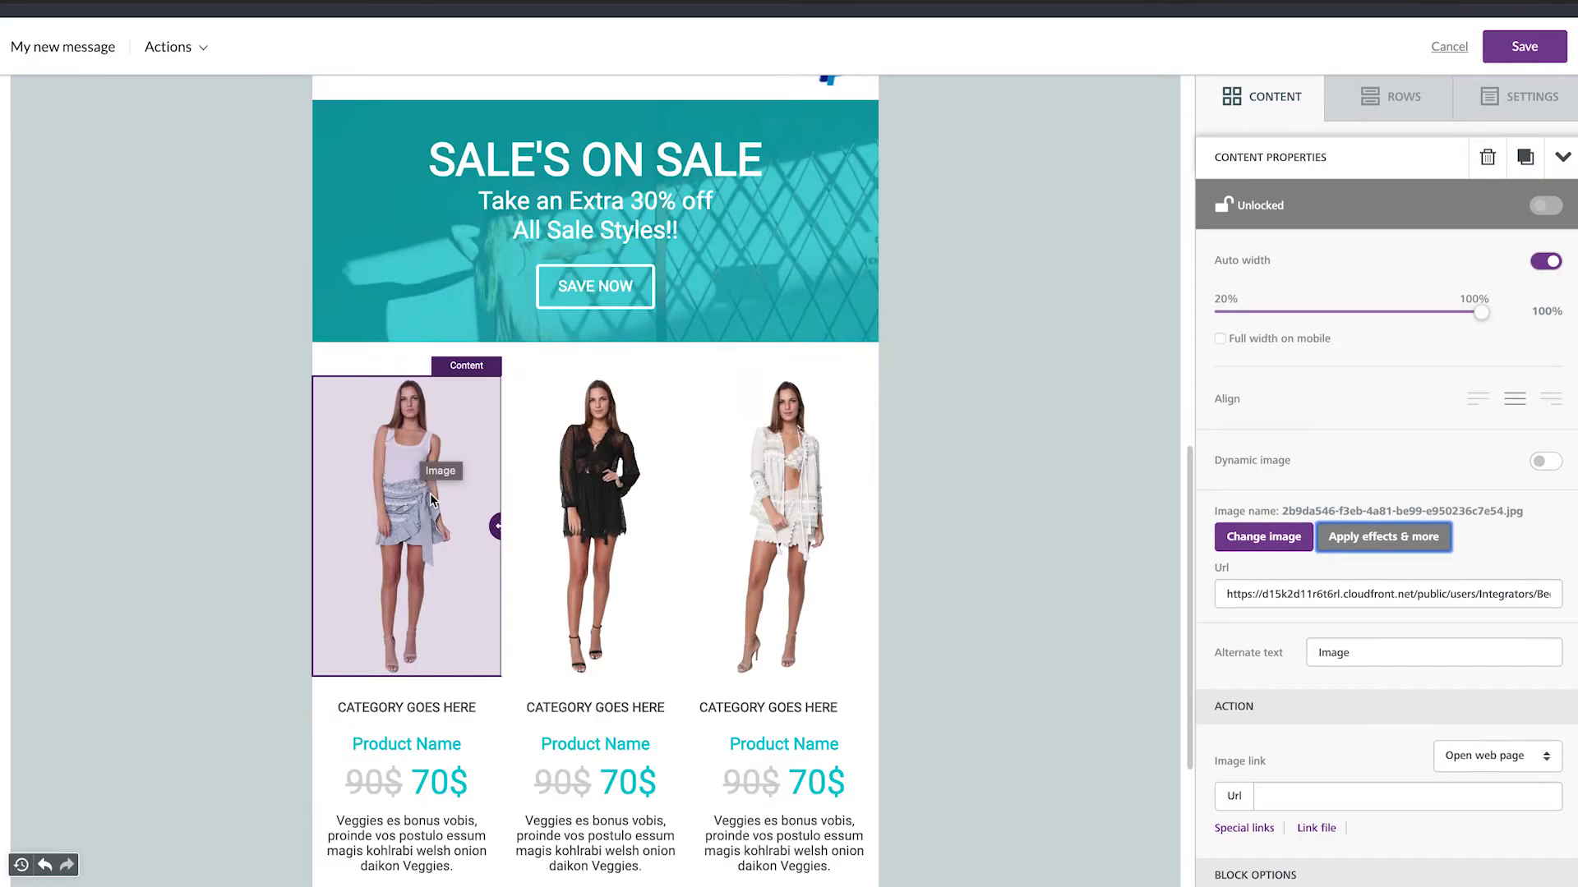
pyautogui.click(436, 468)
pyautogui.click(1263, 536)
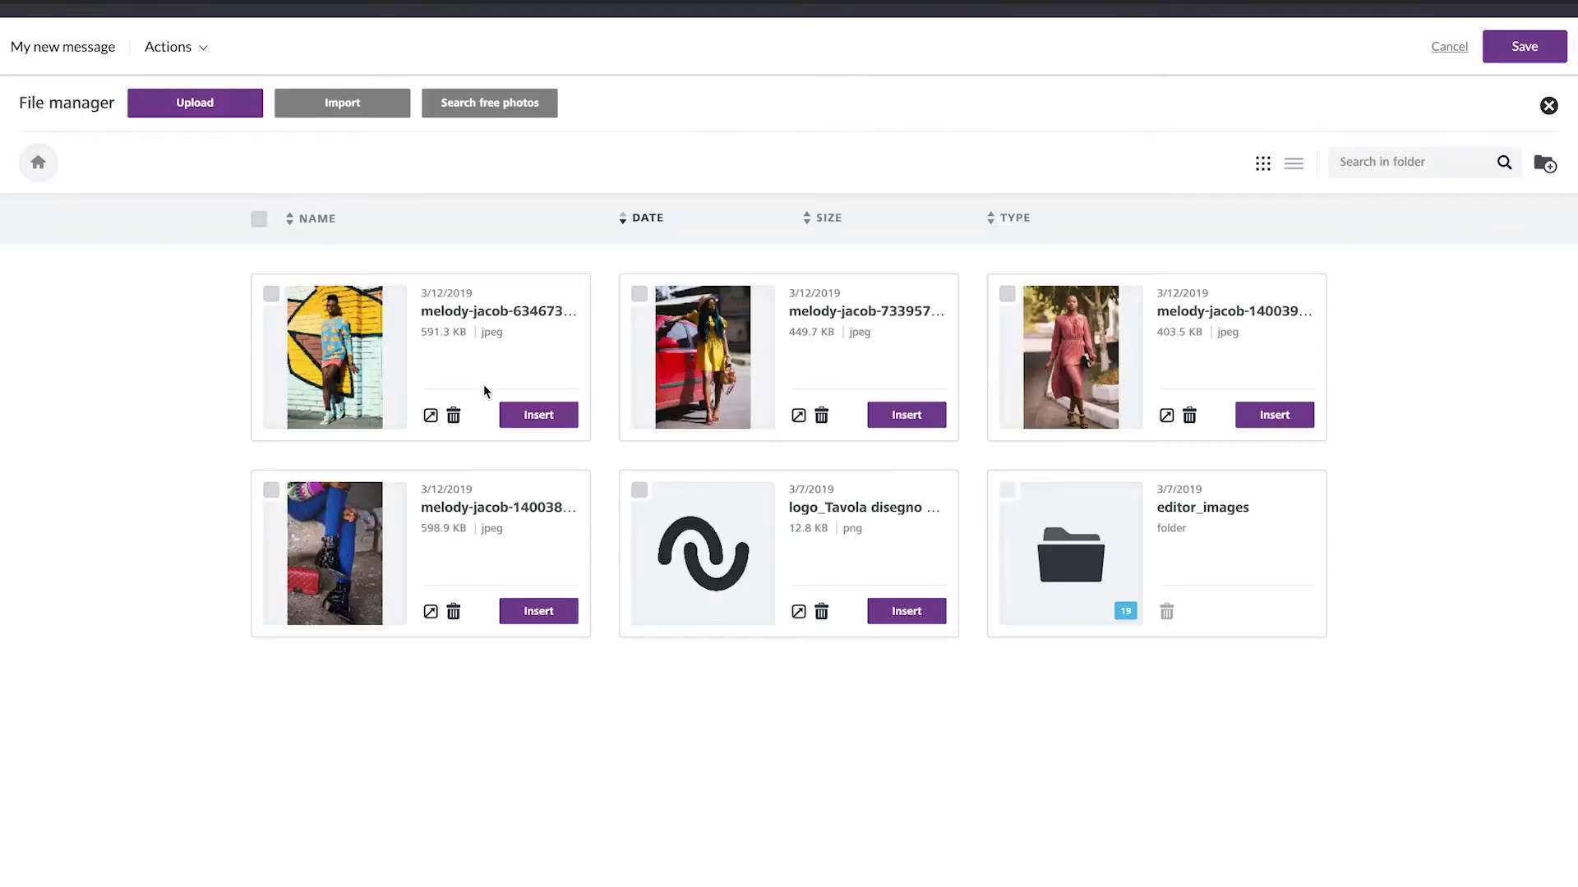
pyautogui.click(547, 412)
pyautogui.click(1245, 541)
pyautogui.click(904, 411)
pyautogui.click(1246, 545)
pyautogui.click(1269, 414)
pyautogui.scroll(-1, 716, 402)
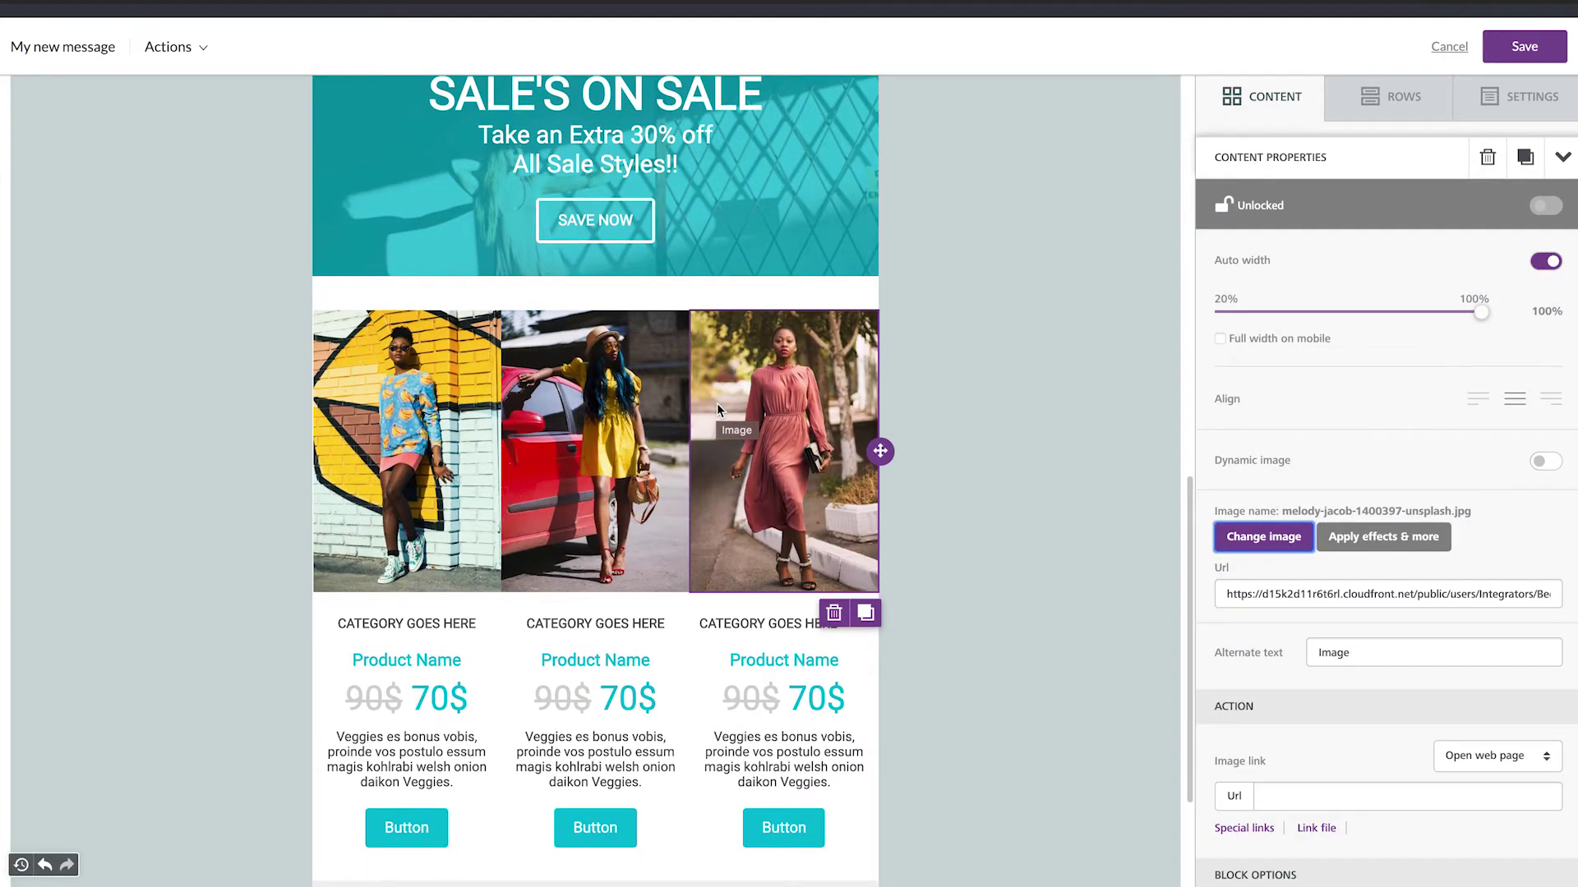
pyautogui.scroll(7, 717, 403)
pyautogui.scroll(5, 716, 403)
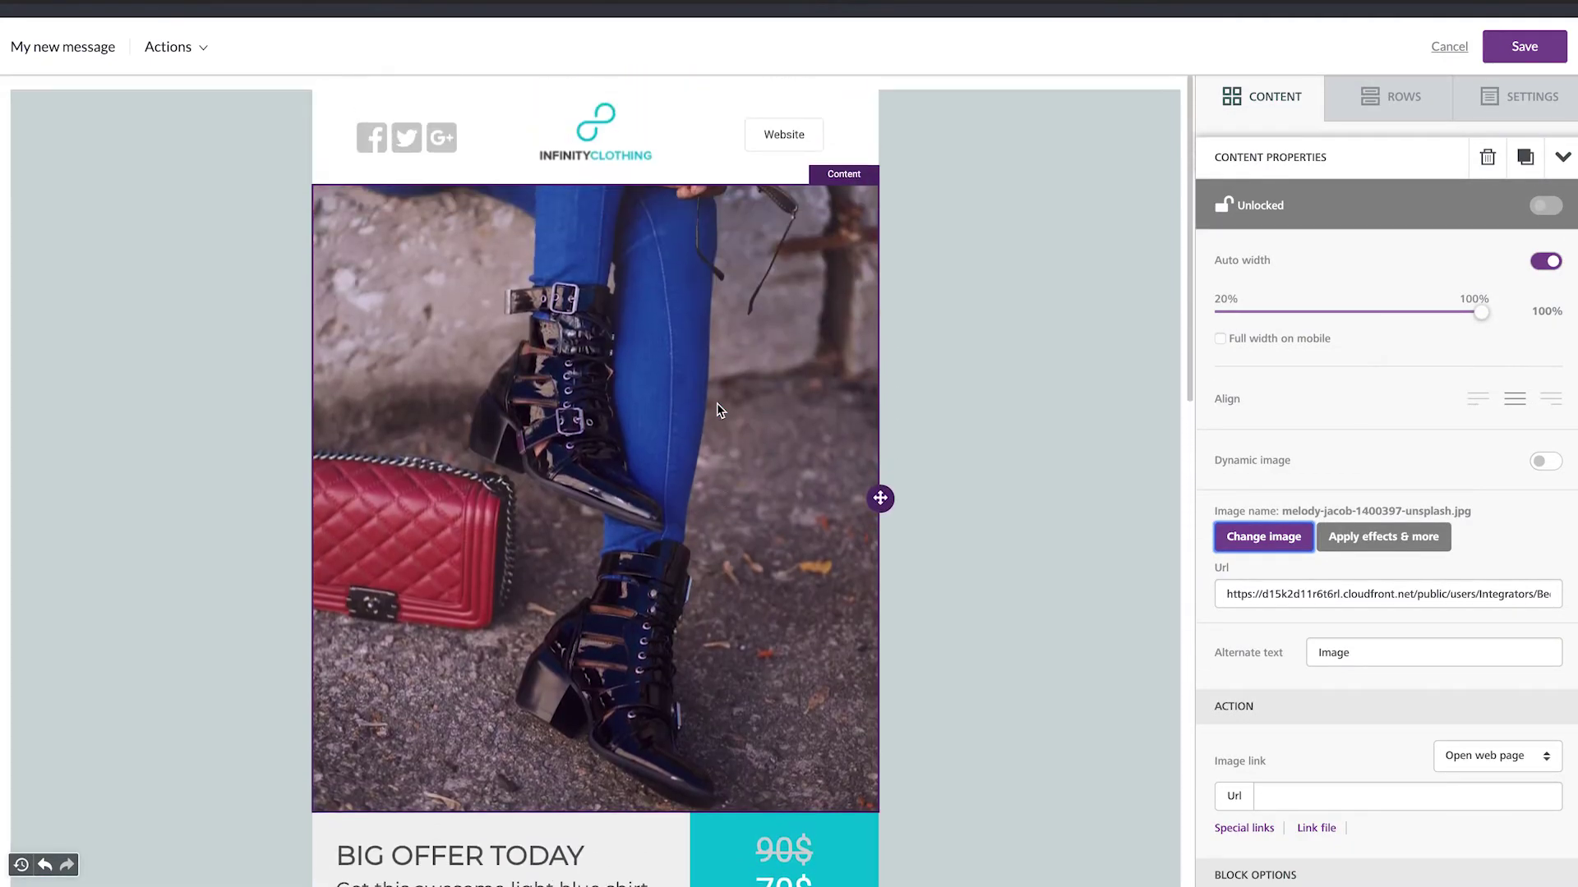
# Swap the header logo for logo_Tavola disegno 1.png and set its width to 50%
pyautogui.click(590, 157)
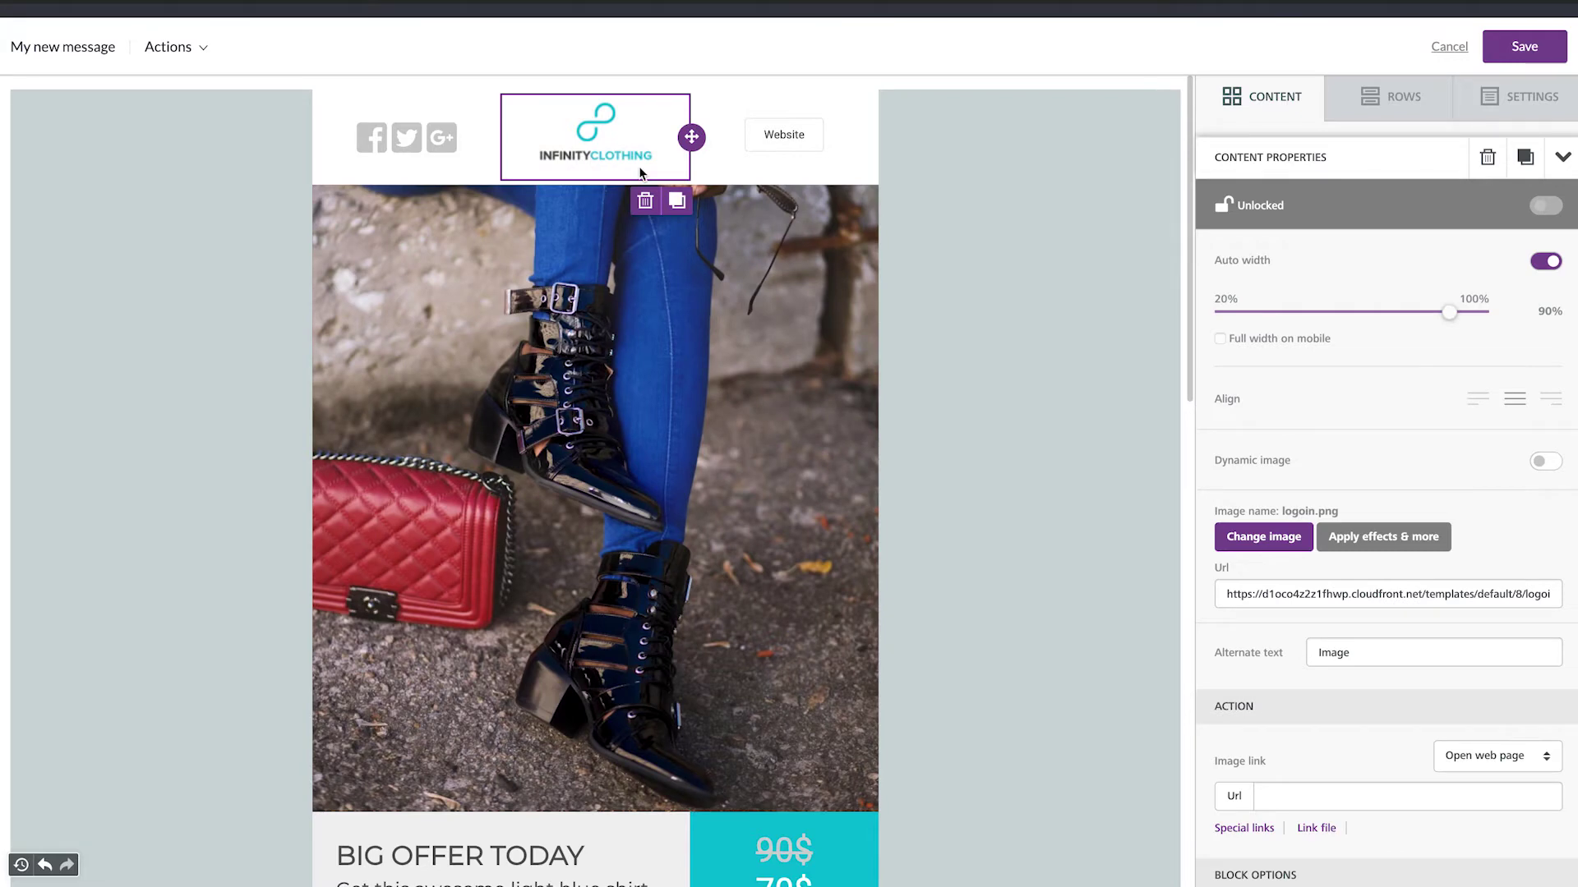
pyautogui.click(1251, 538)
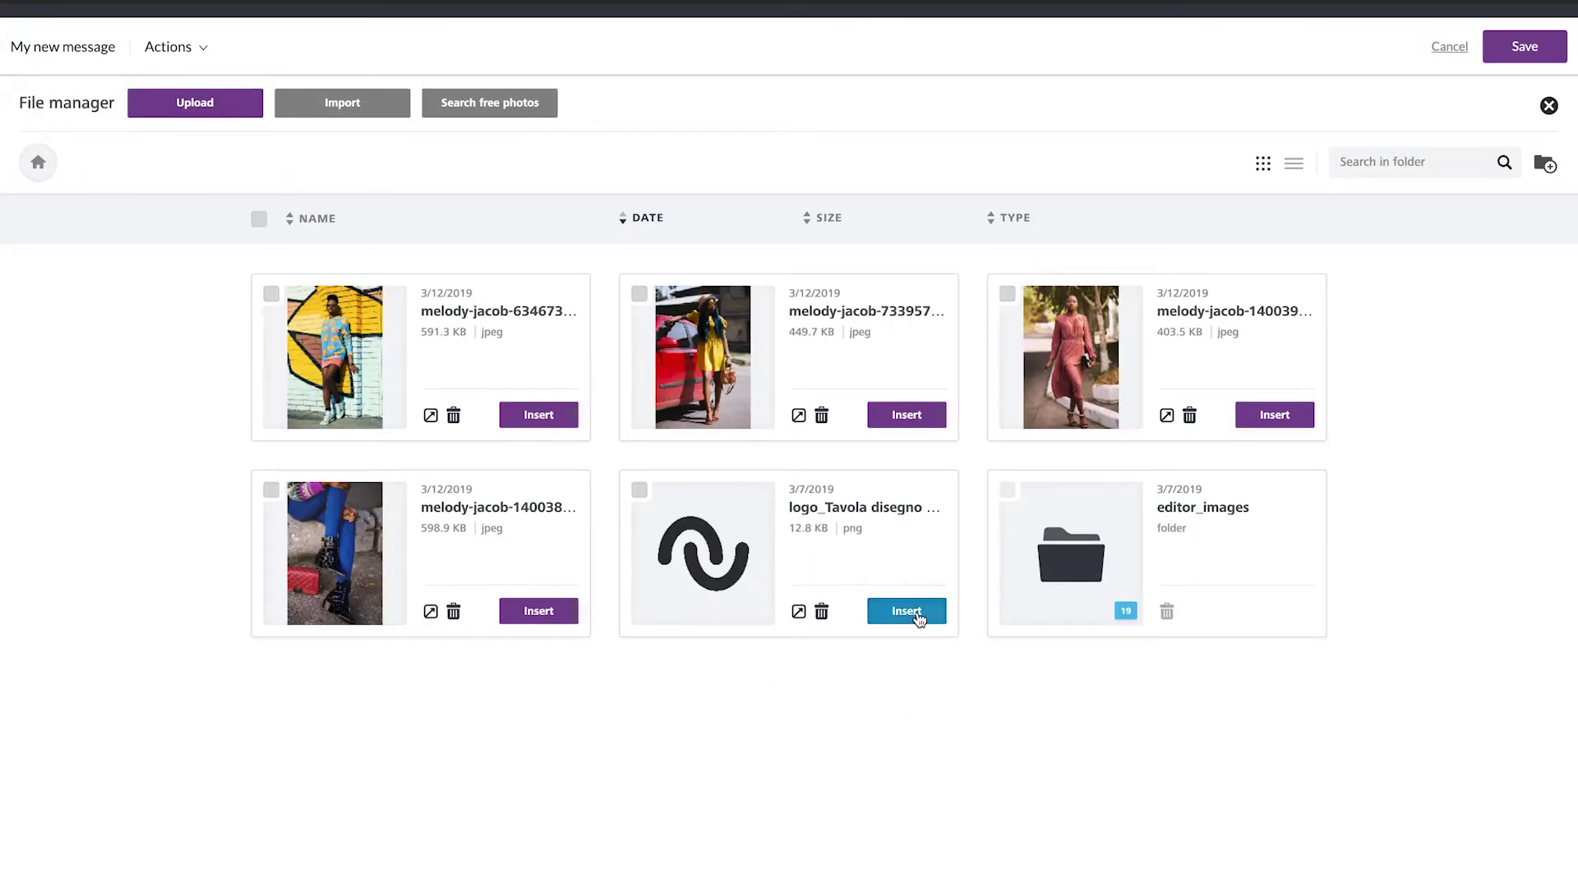
pyautogui.click(917, 616)
pyautogui.click(1545, 263)
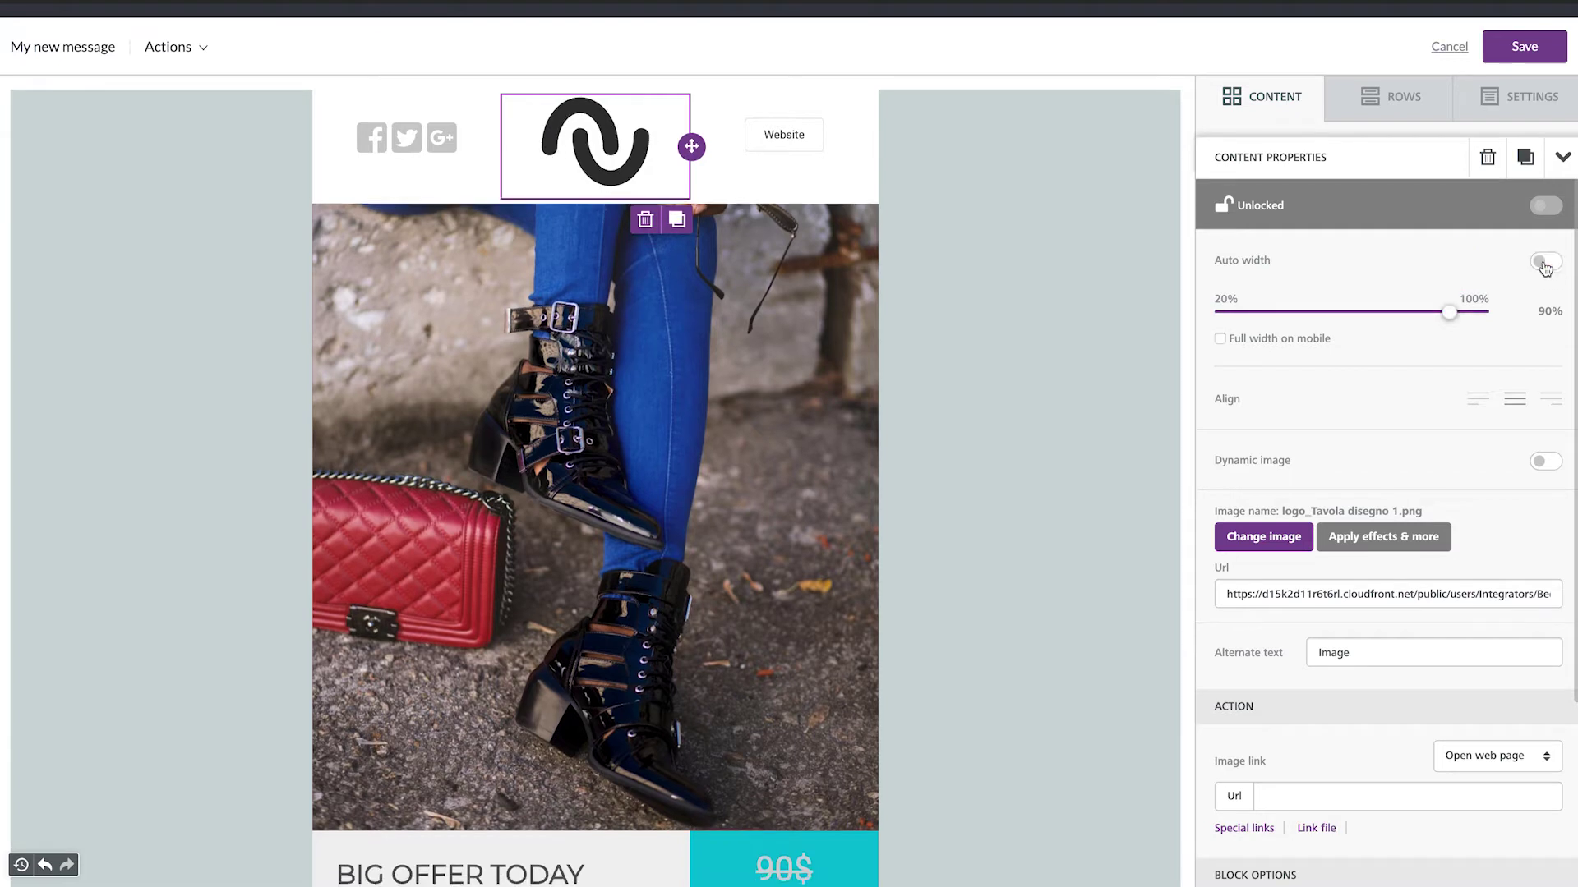
pyautogui.moveTo(1446, 314); pyautogui.dragTo(1327, 310)
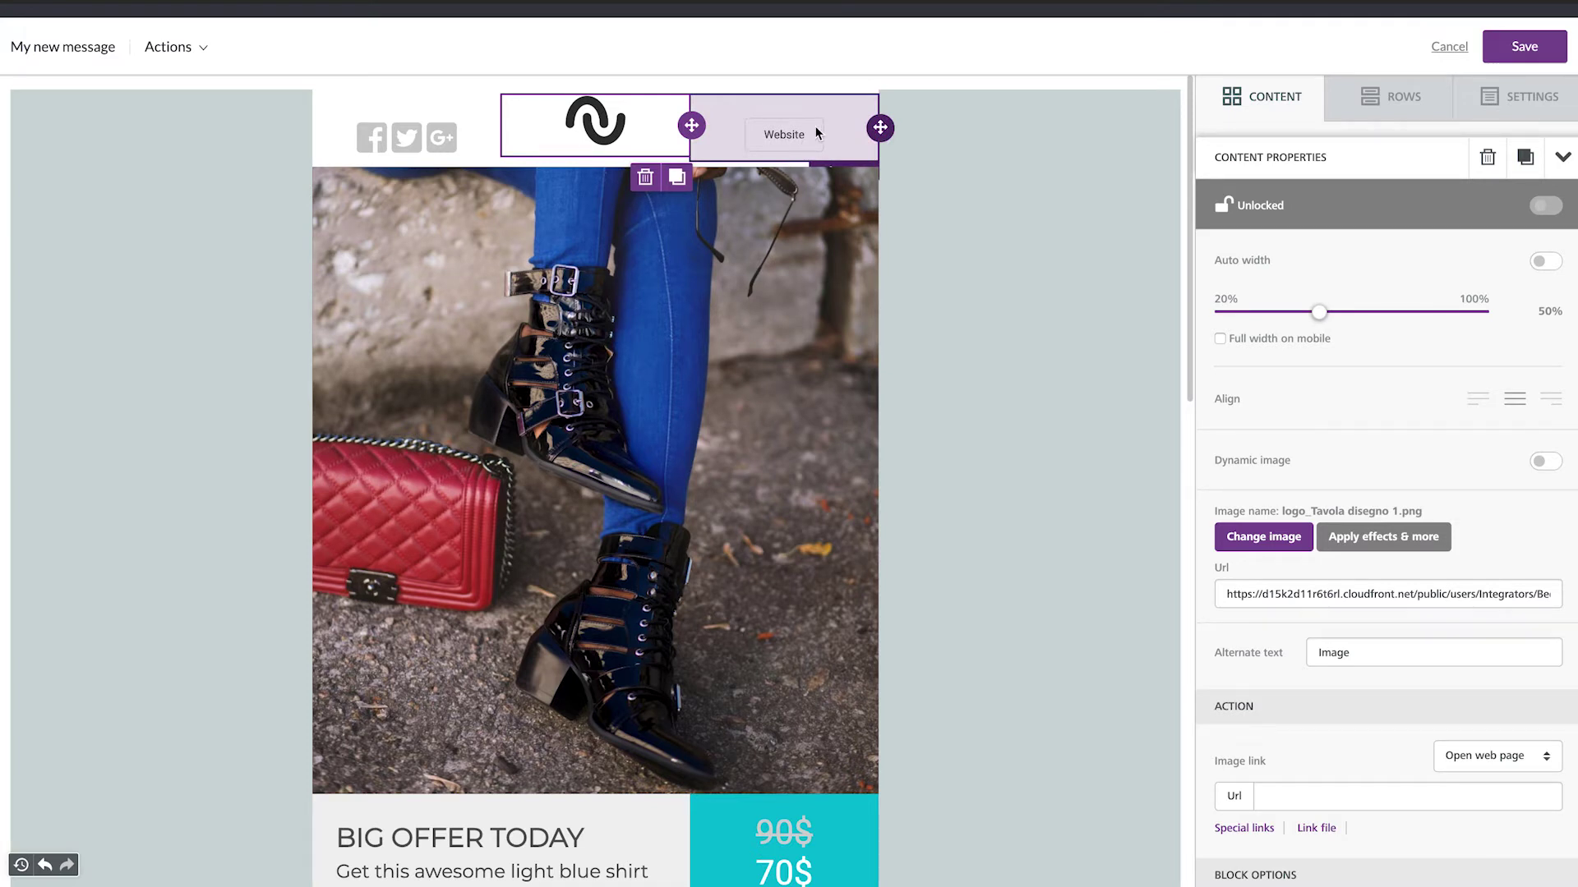
# Give the Website button a #555555 background with #FFFFFF text
pyautogui.click(851, 140)
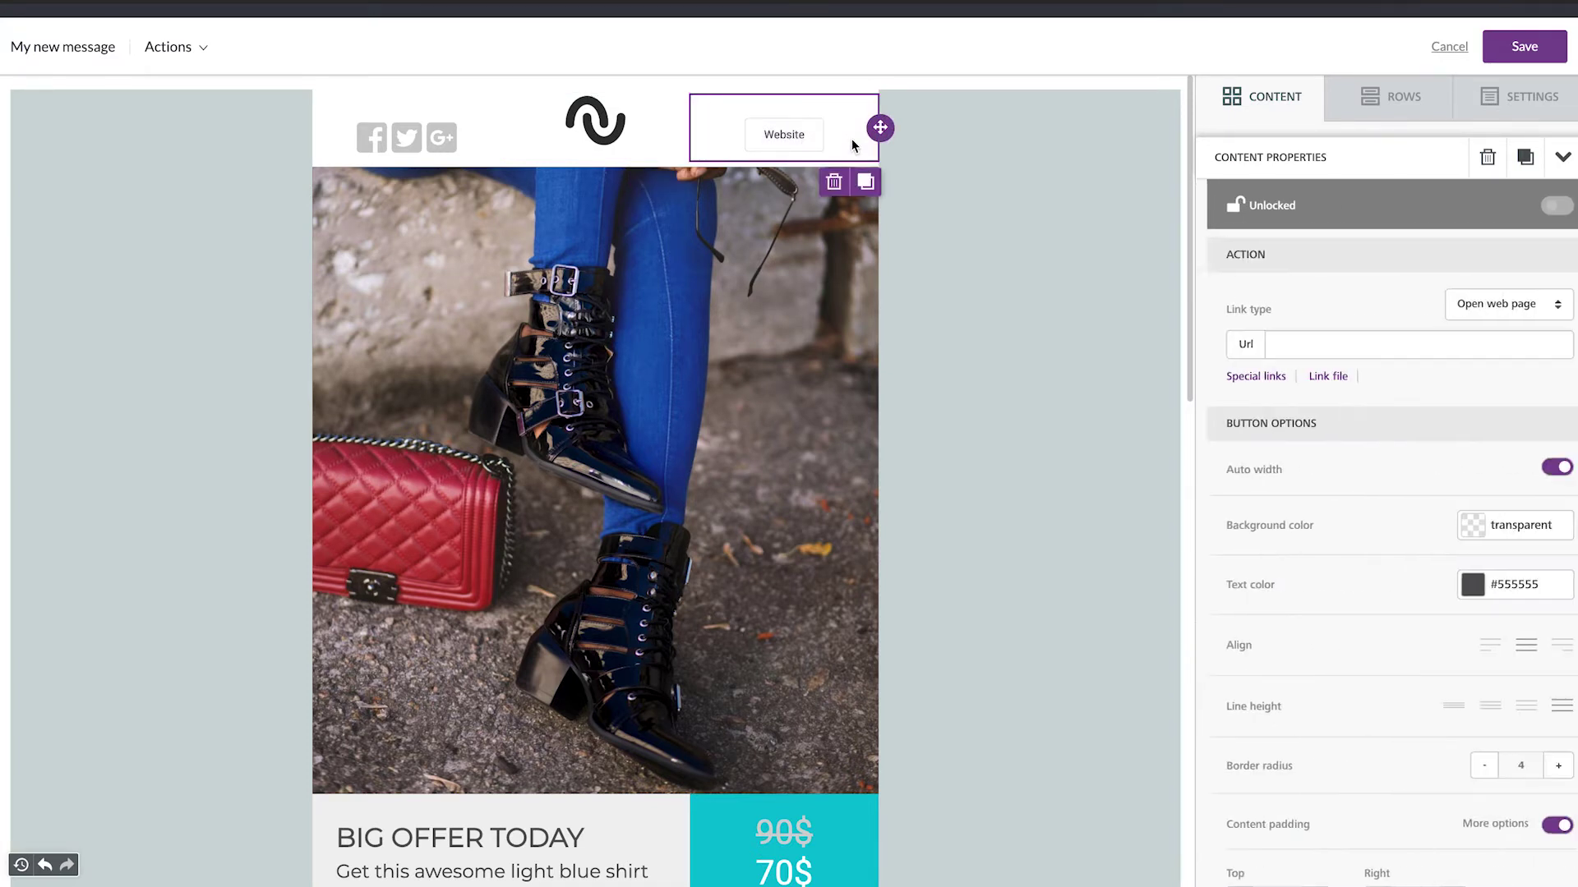
pyautogui.scroll(-2, 1354, 549)
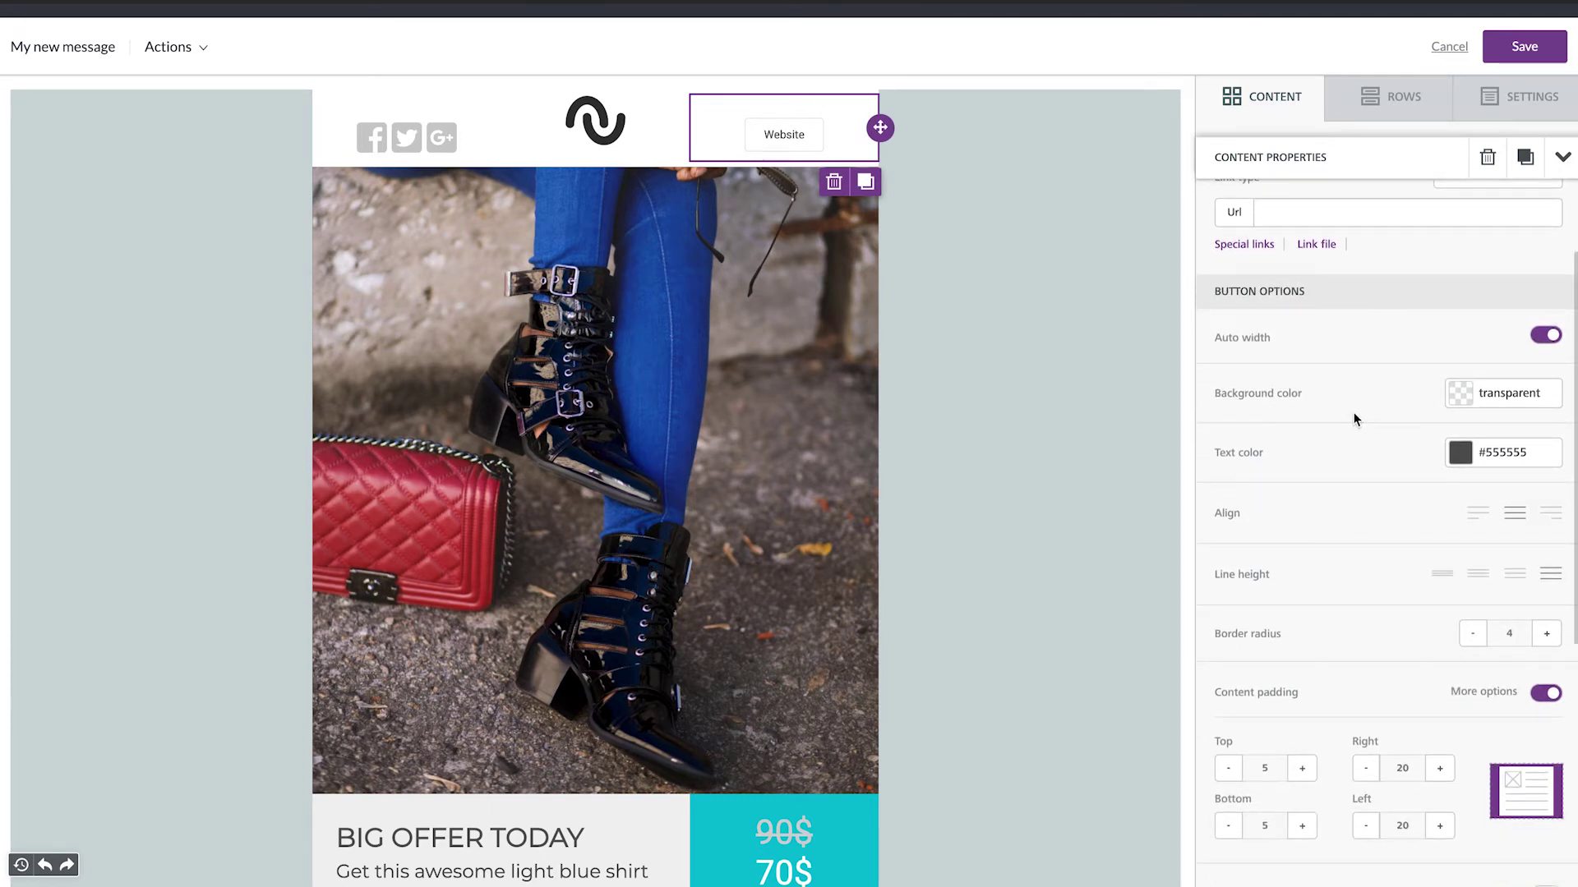
pyautogui.scroll(-1, 1356, 420)
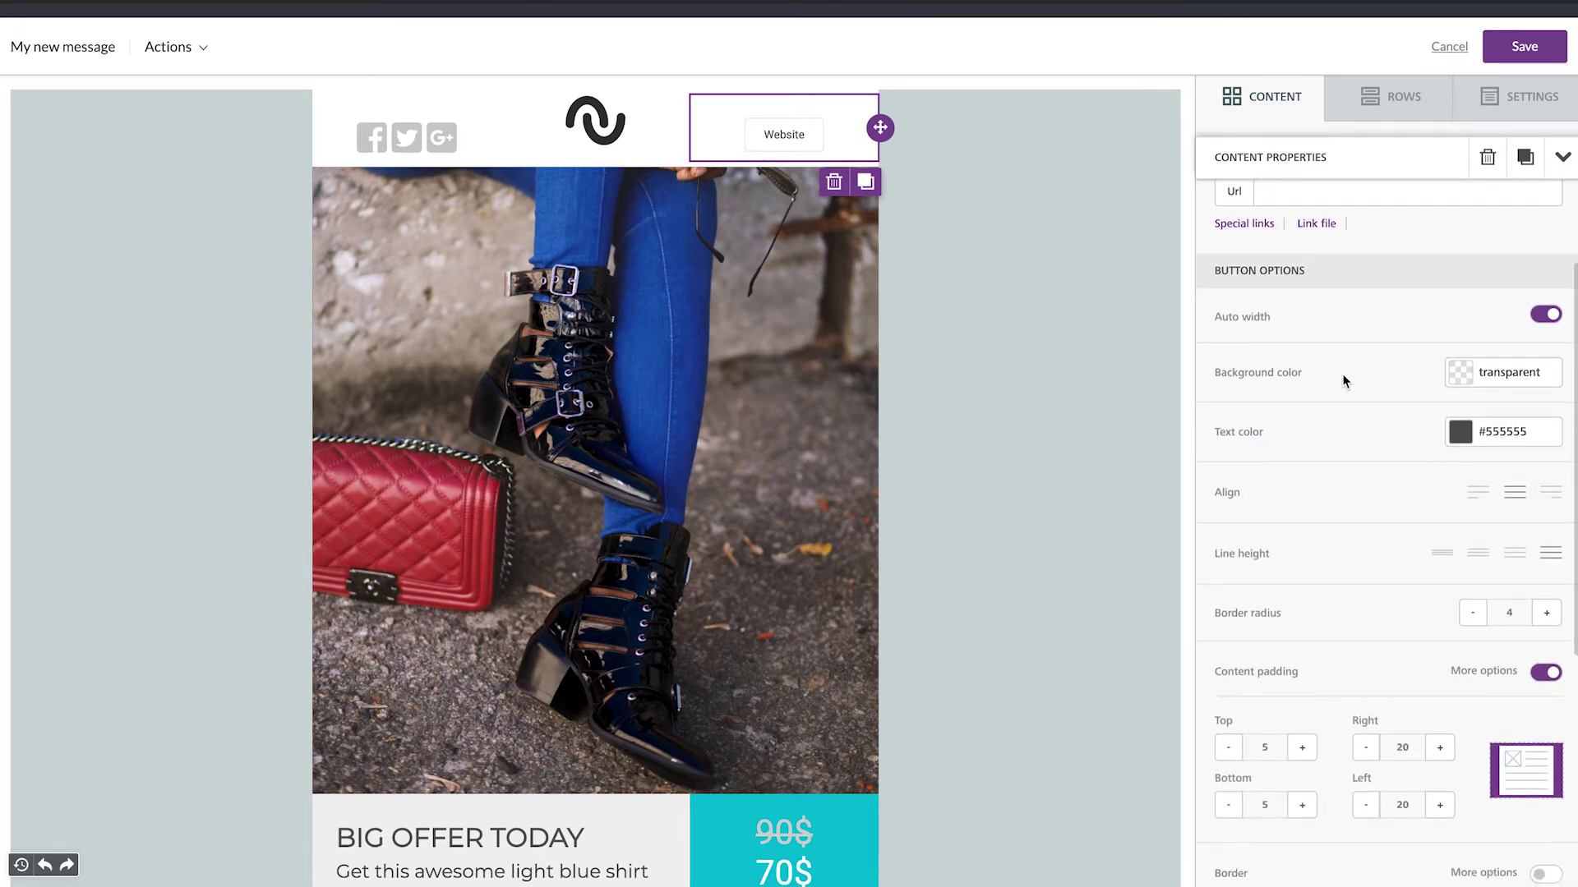
pyautogui.click(1473, 377)
pyautogui.click(1290, 436)
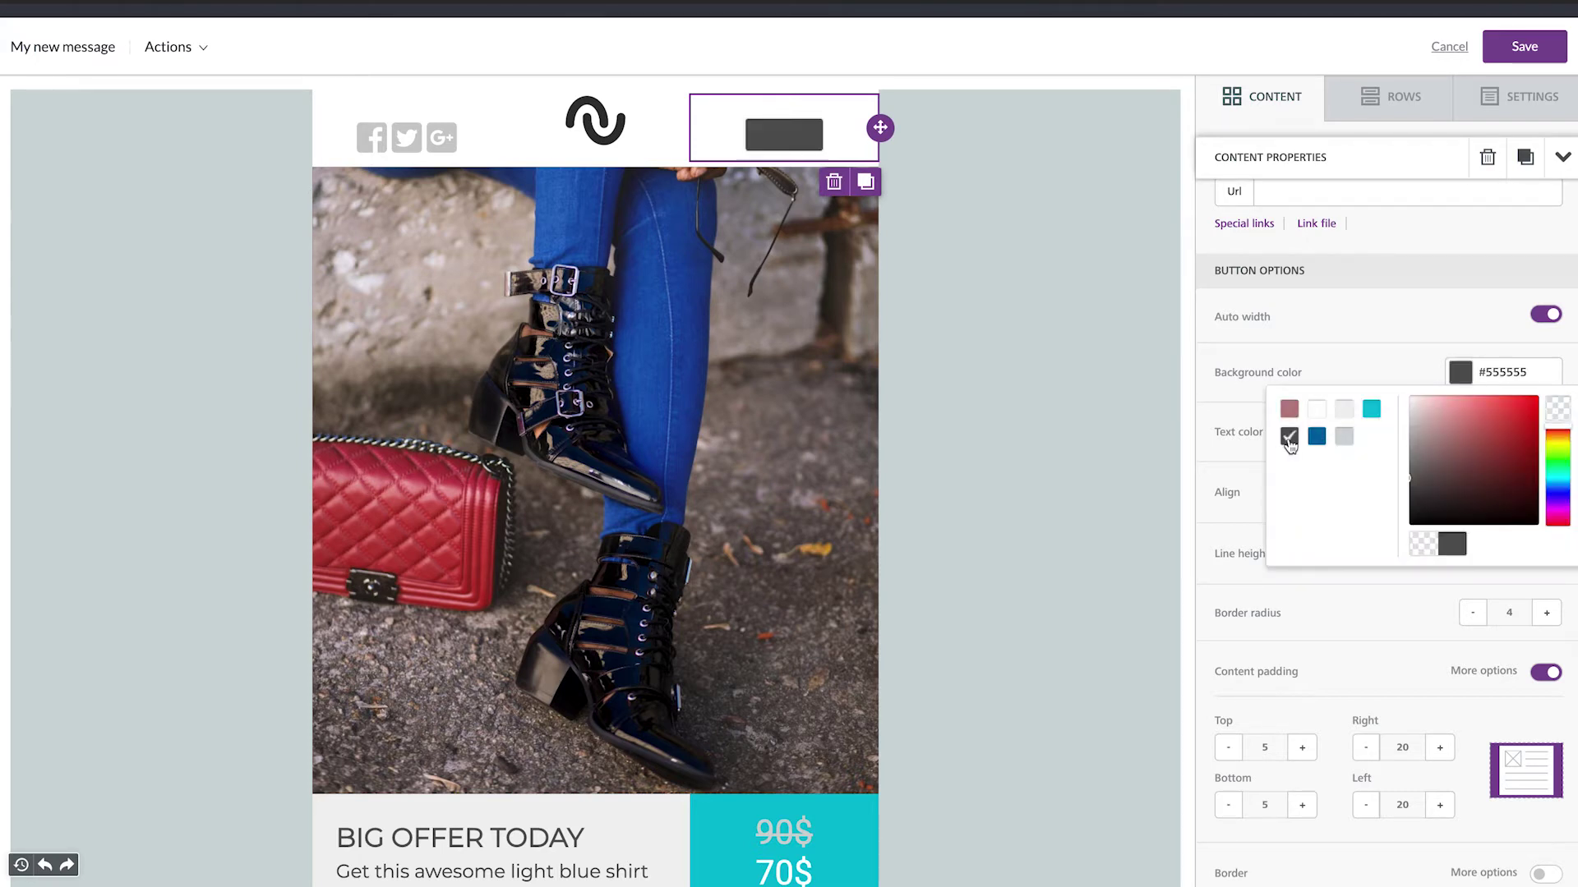
pyautogui.click(1354, 360)
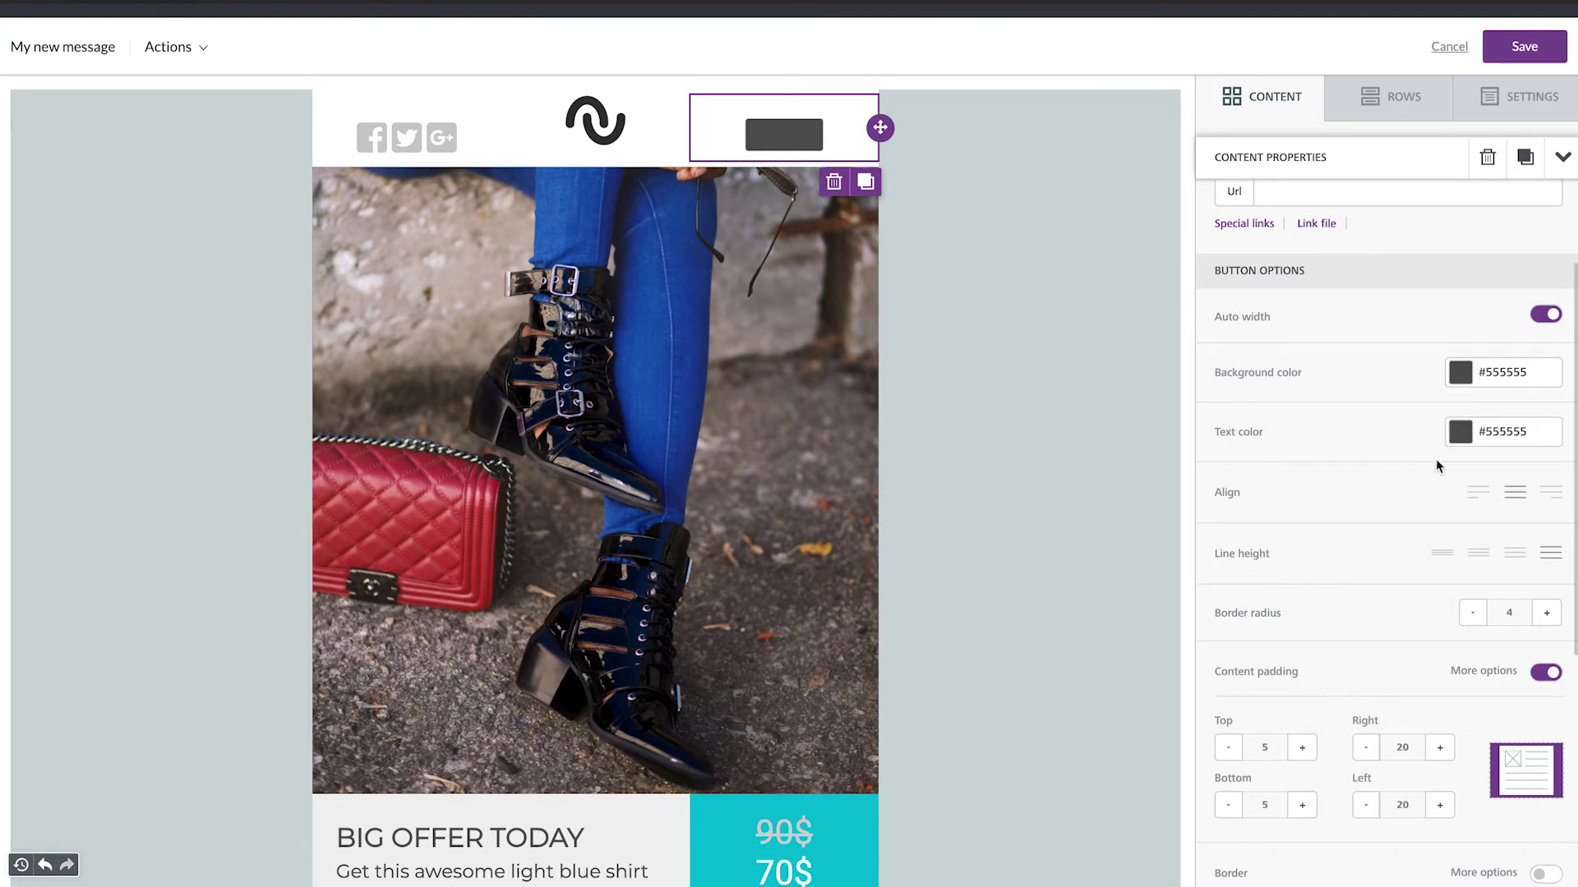
pyautogui.click(1457, 442)
pyautogui.click(1315, 467)
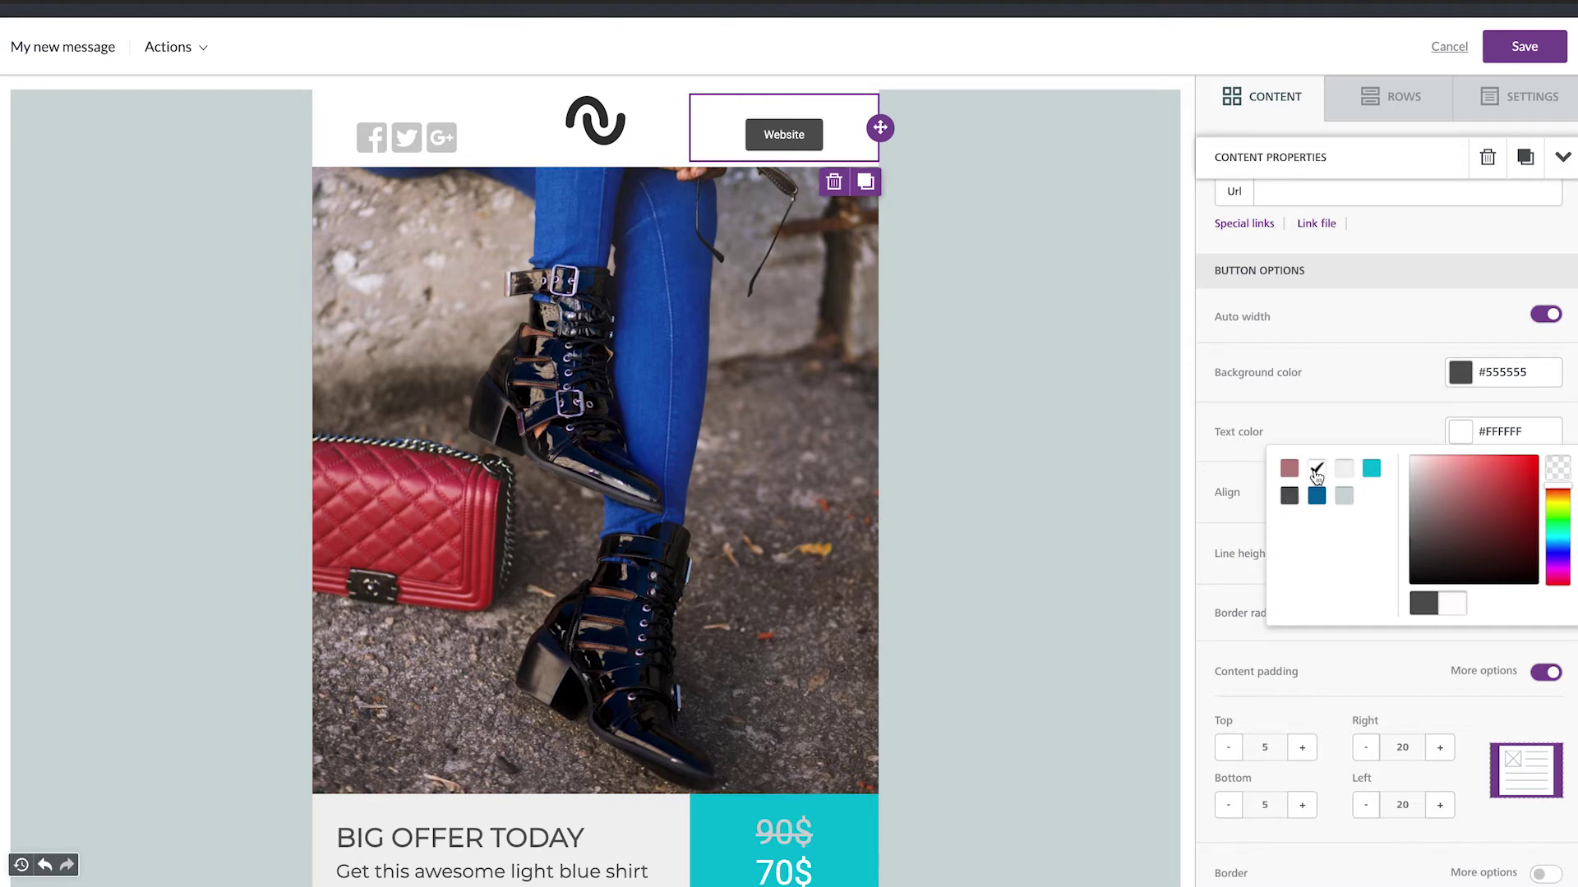
pyautogui.click(1371, 405)
# Reduce the Website button's border radius to 1
pyautogui.scroll(-1, 1359, 492)
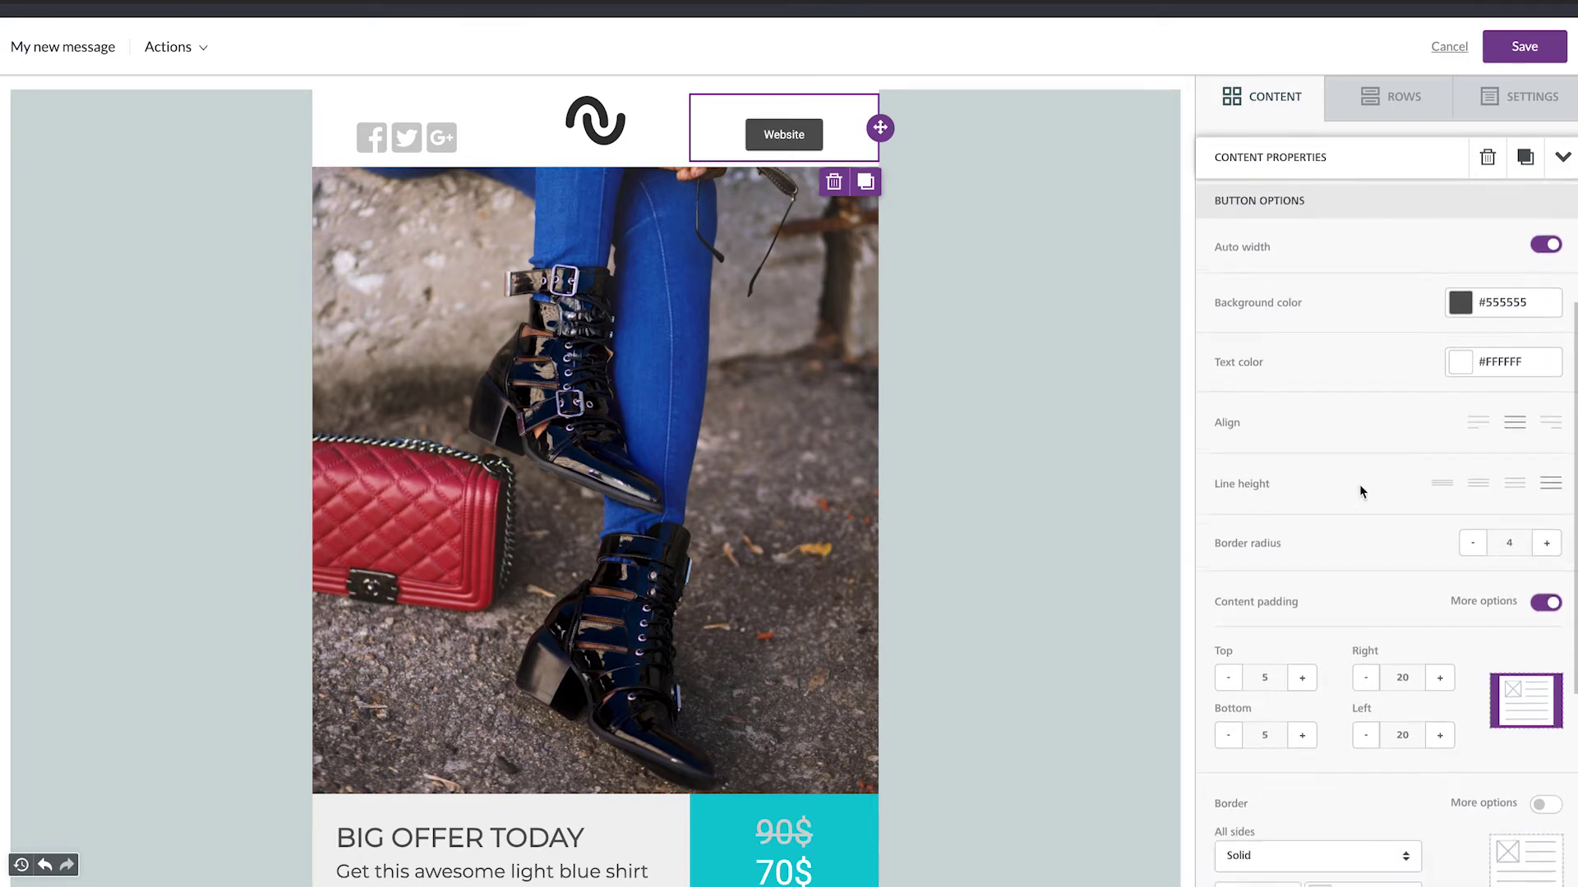
pyautogui.moveTo(1218, 534); pyautogui.dragTo(1287, 537)
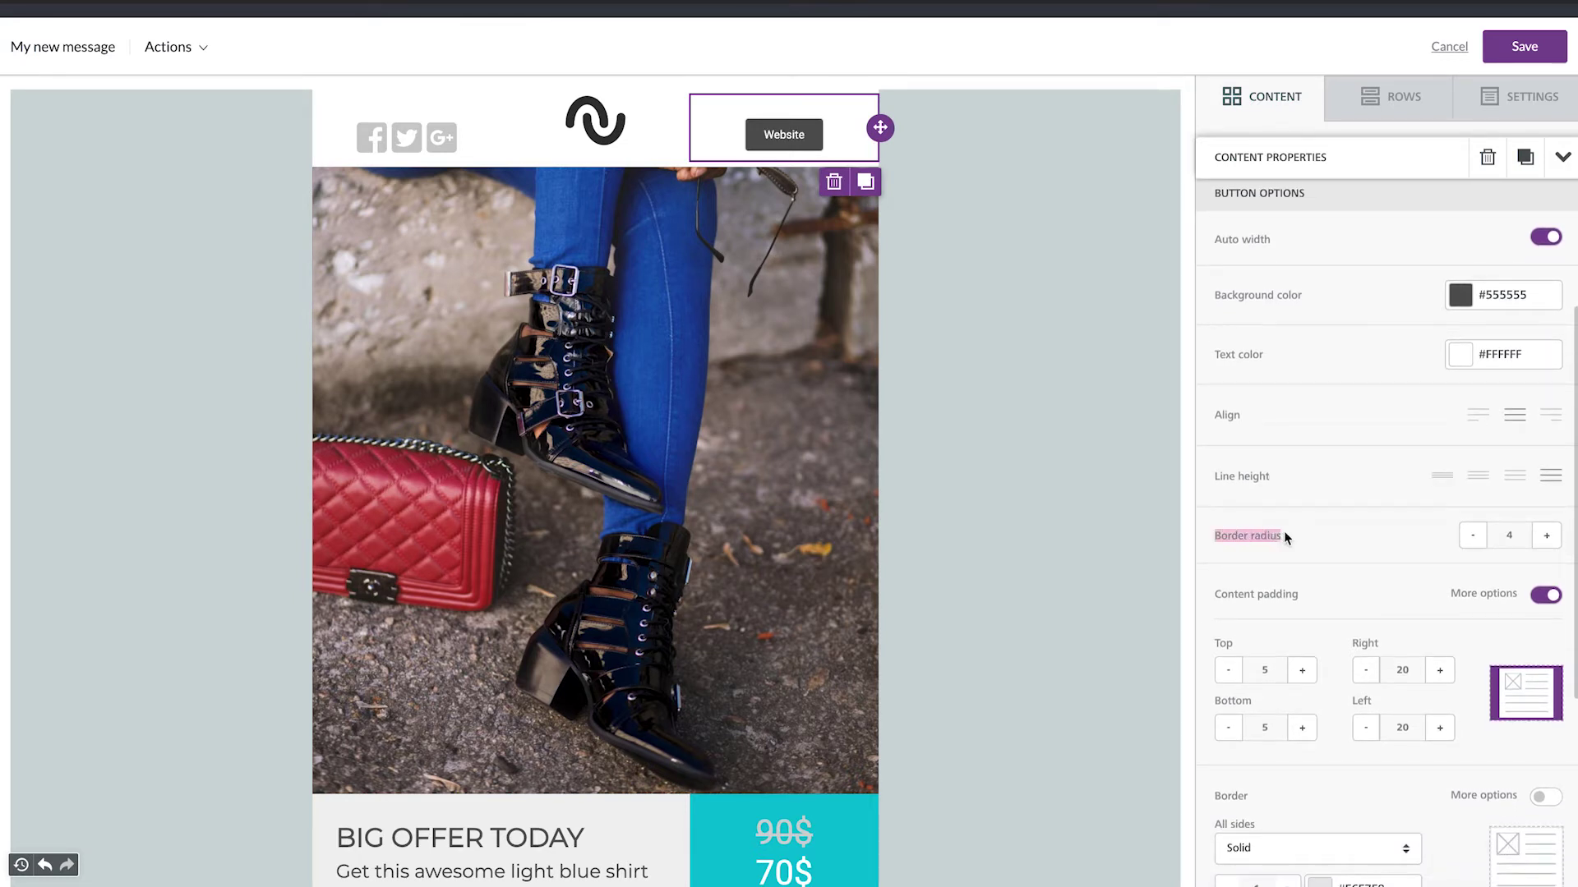
pyautogui.click(1477, 541)
pyautogui.click(1378, 544)
pyautogui.scroll(-1, 1347, 555)
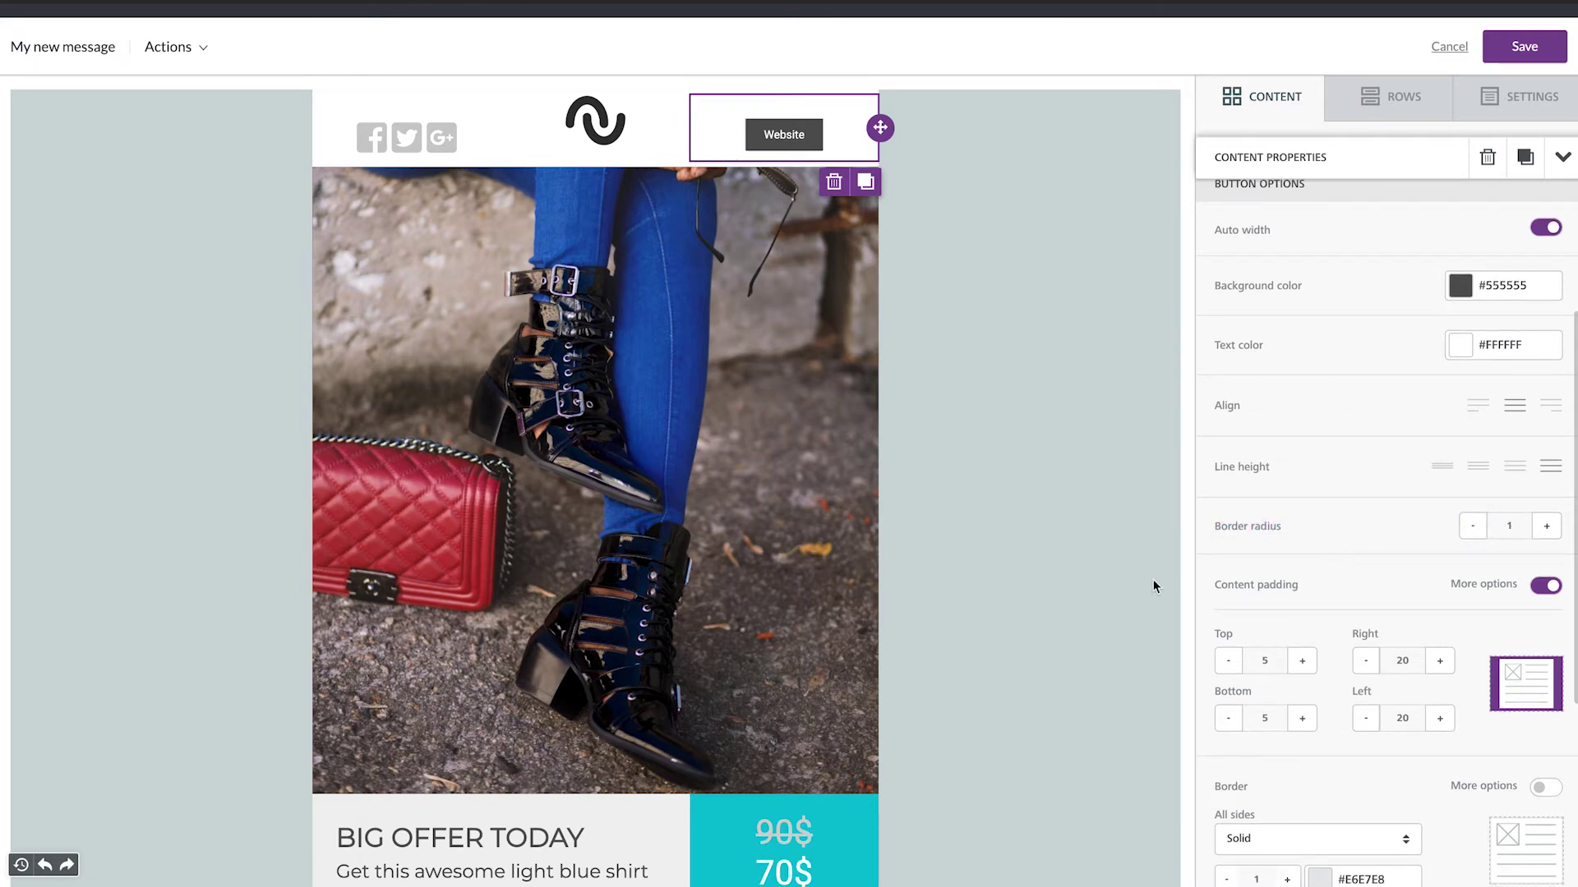
# Retype the offer heading as 'SALE ON YOUR FIRST ODER' and change its font size
pyautogui.scroll(-3, 1088, 603)
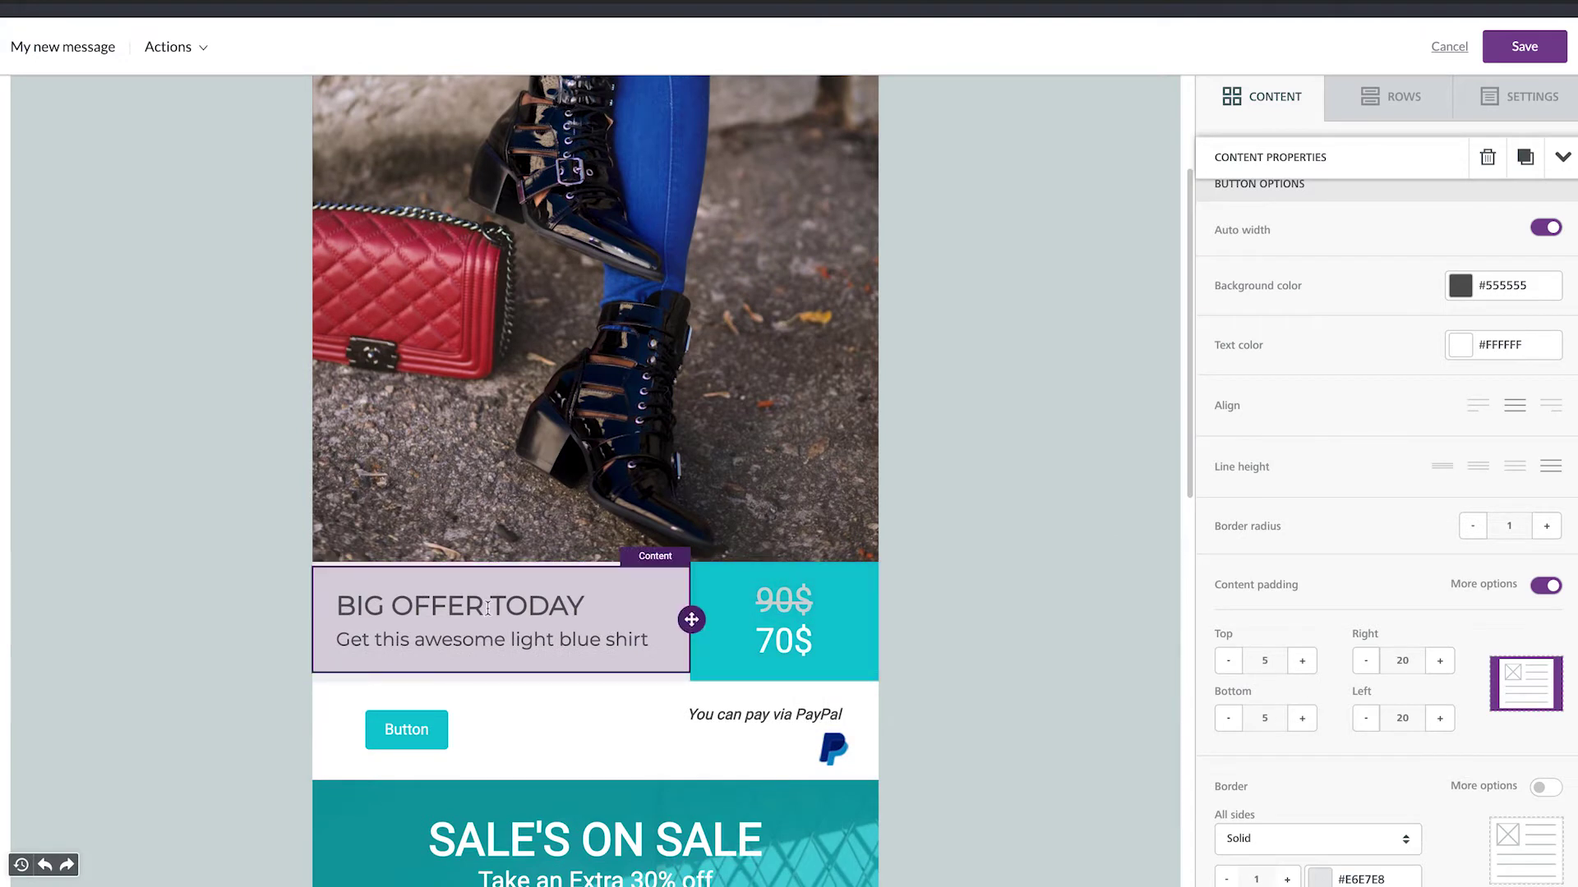
pyautogui.click(488, 608)
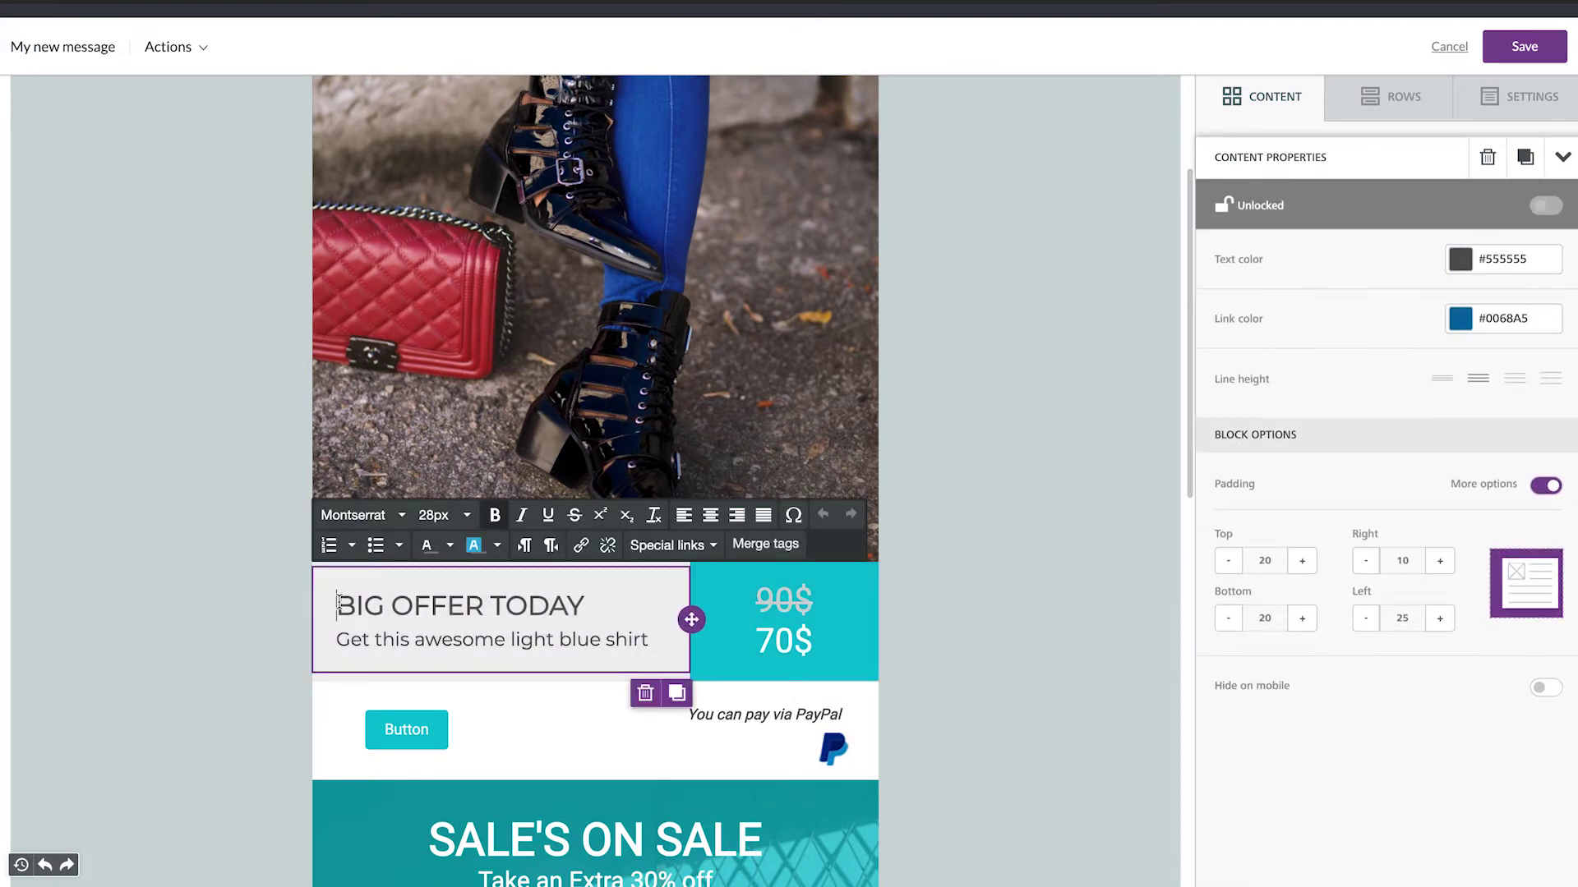
pyautogui.click(378, 526)
pyautogui.scroll(-5, 396, 428)
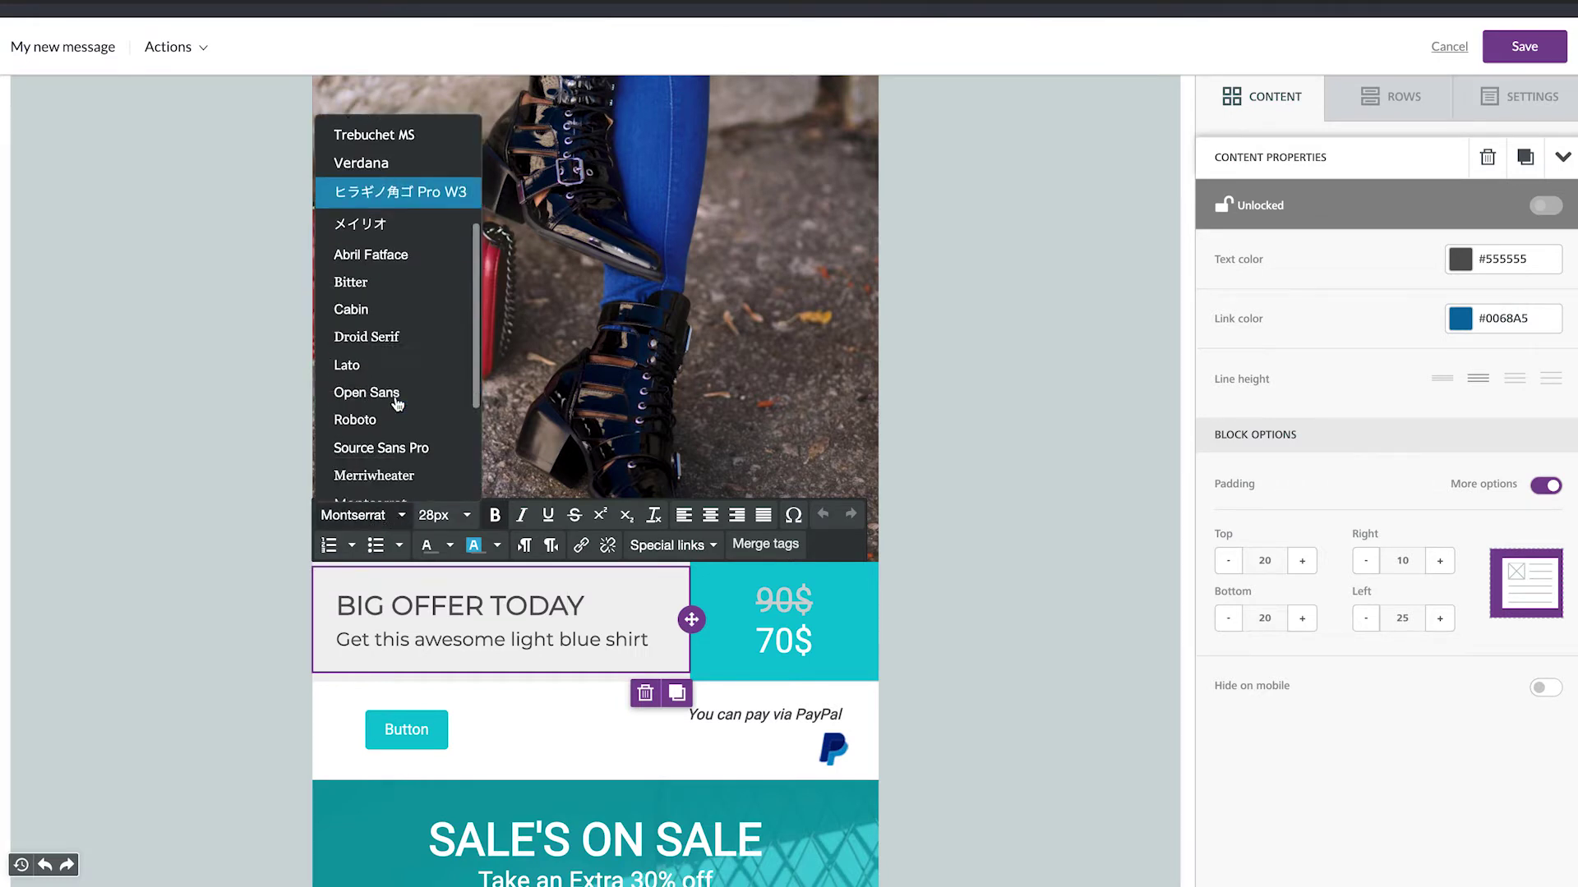
pyautogui.click(467, 516)
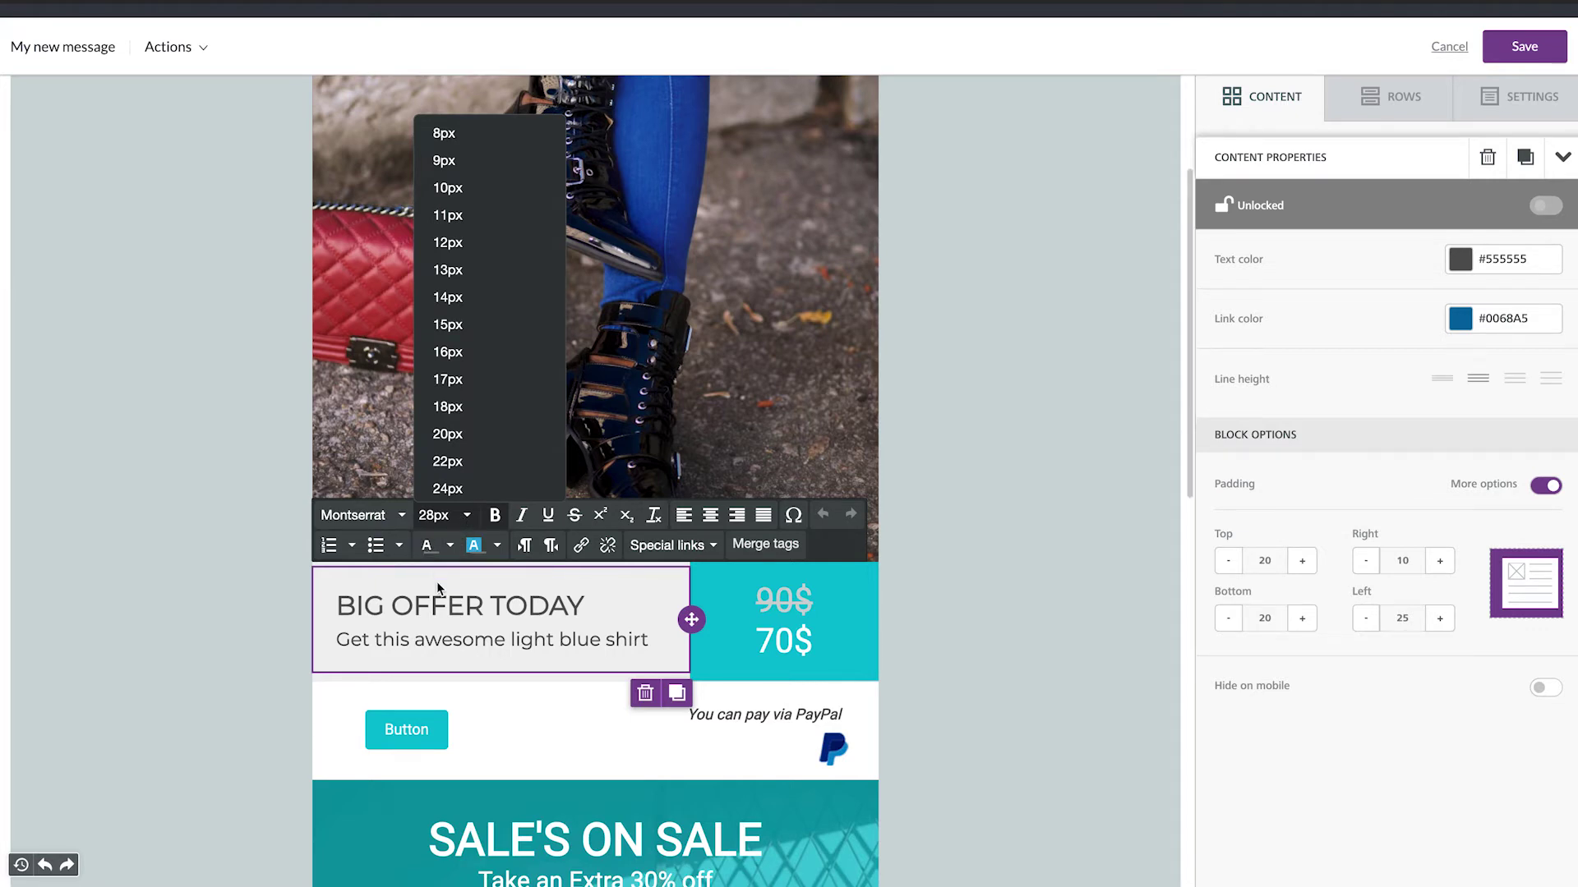
pyautogui.write('SSALE ON YOUR FIRST ODER')
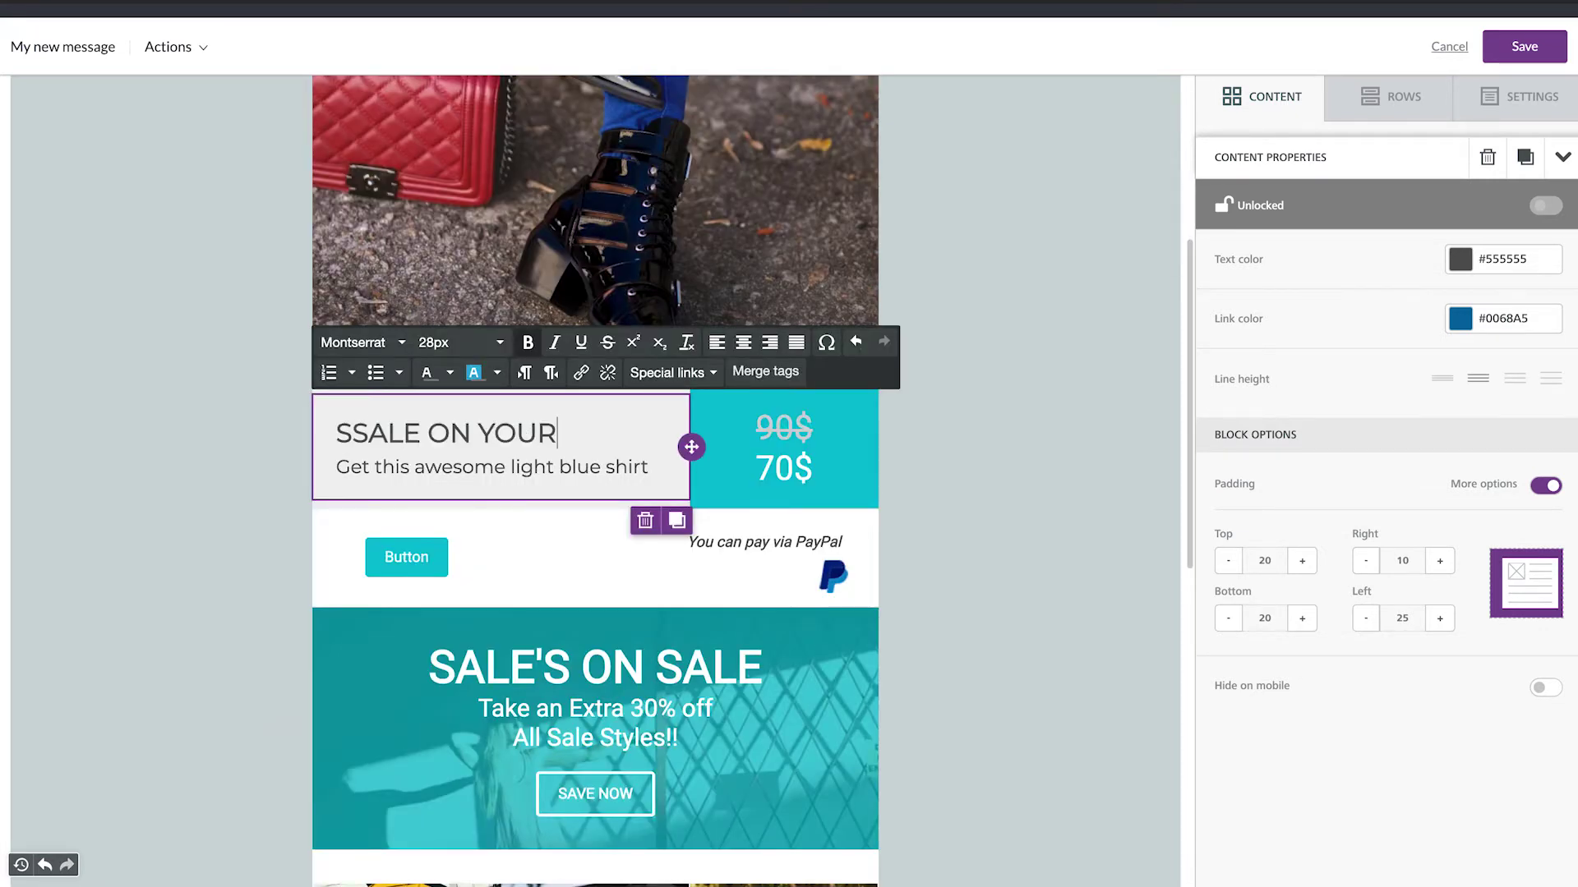
pyautogui.click(372, 446)
pyautogui.press('BackSpace')
pyautogui.tripleClick(420, 474)
pyautogui.click(493, 343)
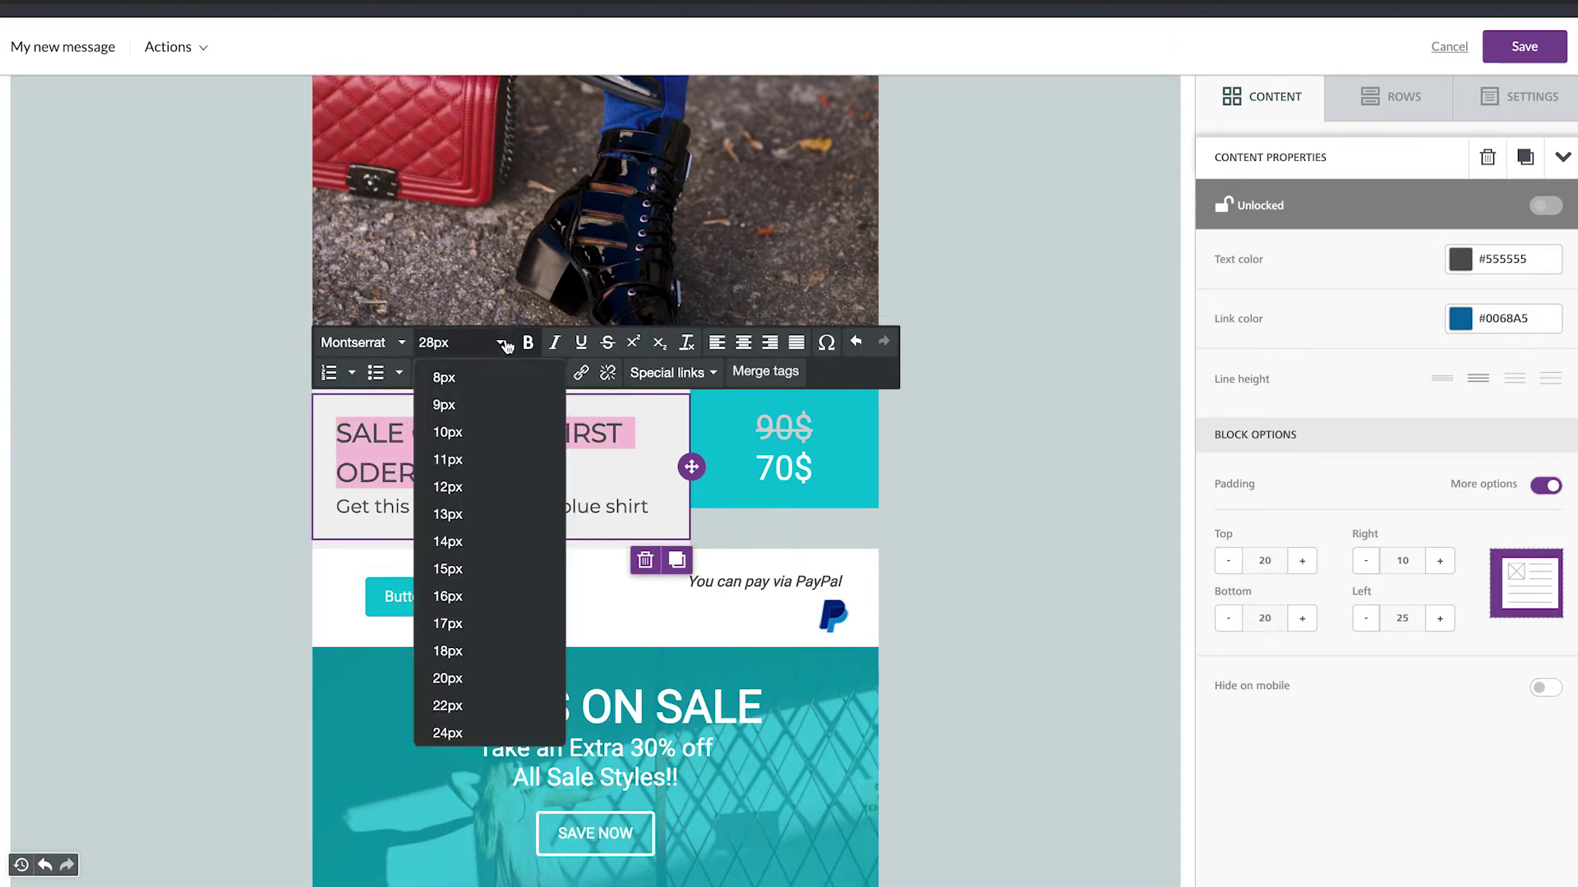
pyautogui.click(448, 650)
# Replace the description line with 'Hurry up, one week only!'
pyautogui.moveTo(653, 460); pyautogui.dragTo(334, 461)
pyautogui.press('BackSpace')
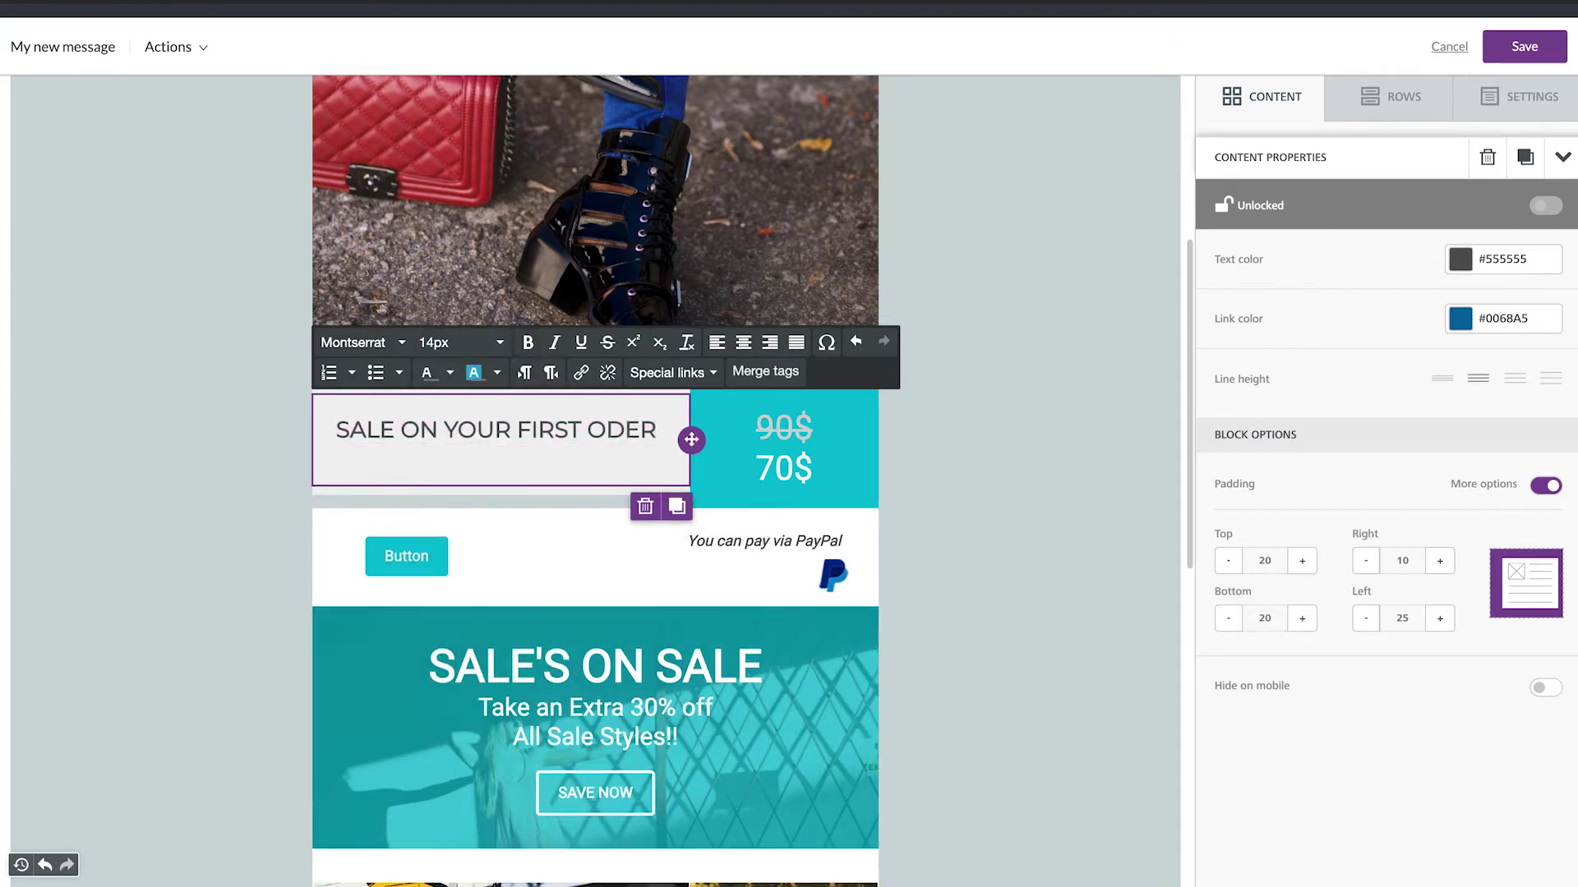
pyautogui.write('Hurry up,')
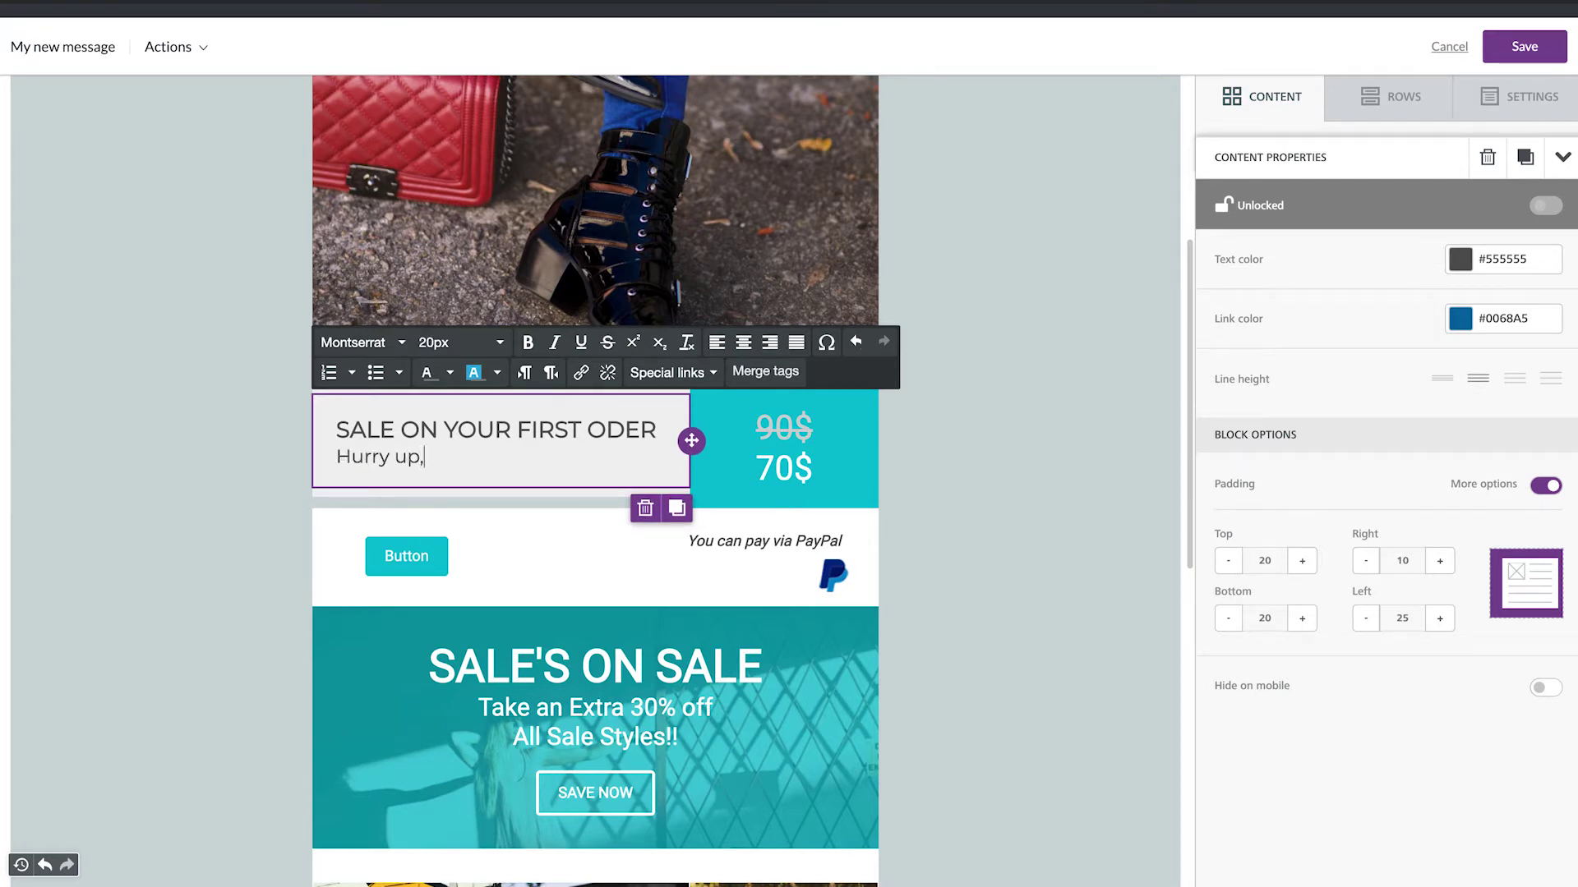
pyautogui.write(' one week only!')
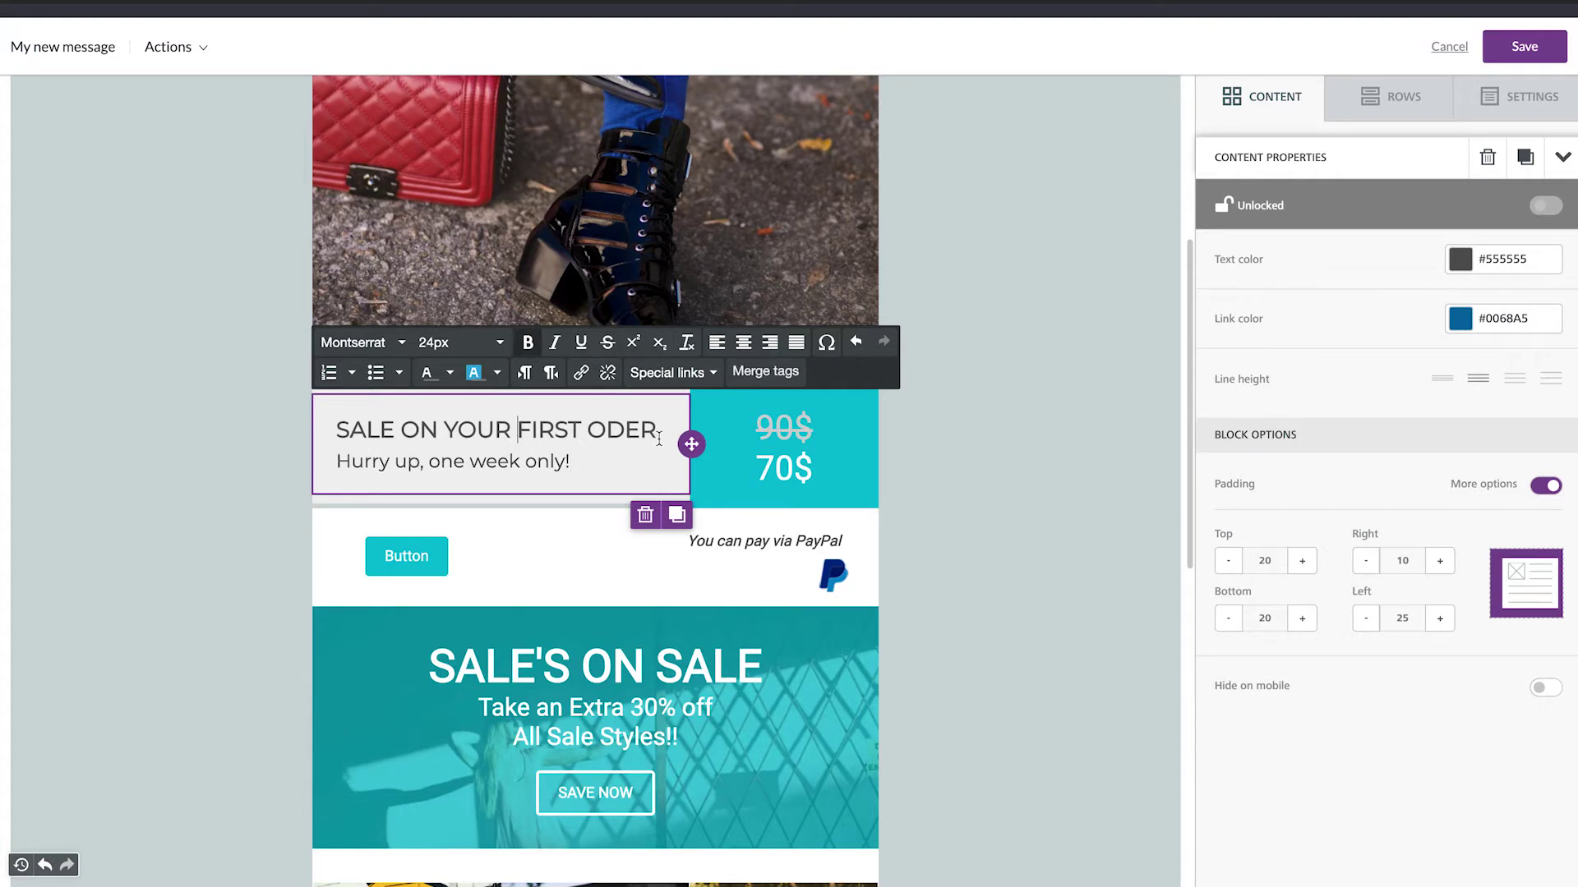
# Keep Montserrat as the heading's font family
pyautogui.moveTo(656, 430); pyautogui.dragTo(336, 430)
pyautogui.click(454, 448)
pyautogui.click(398, 343)
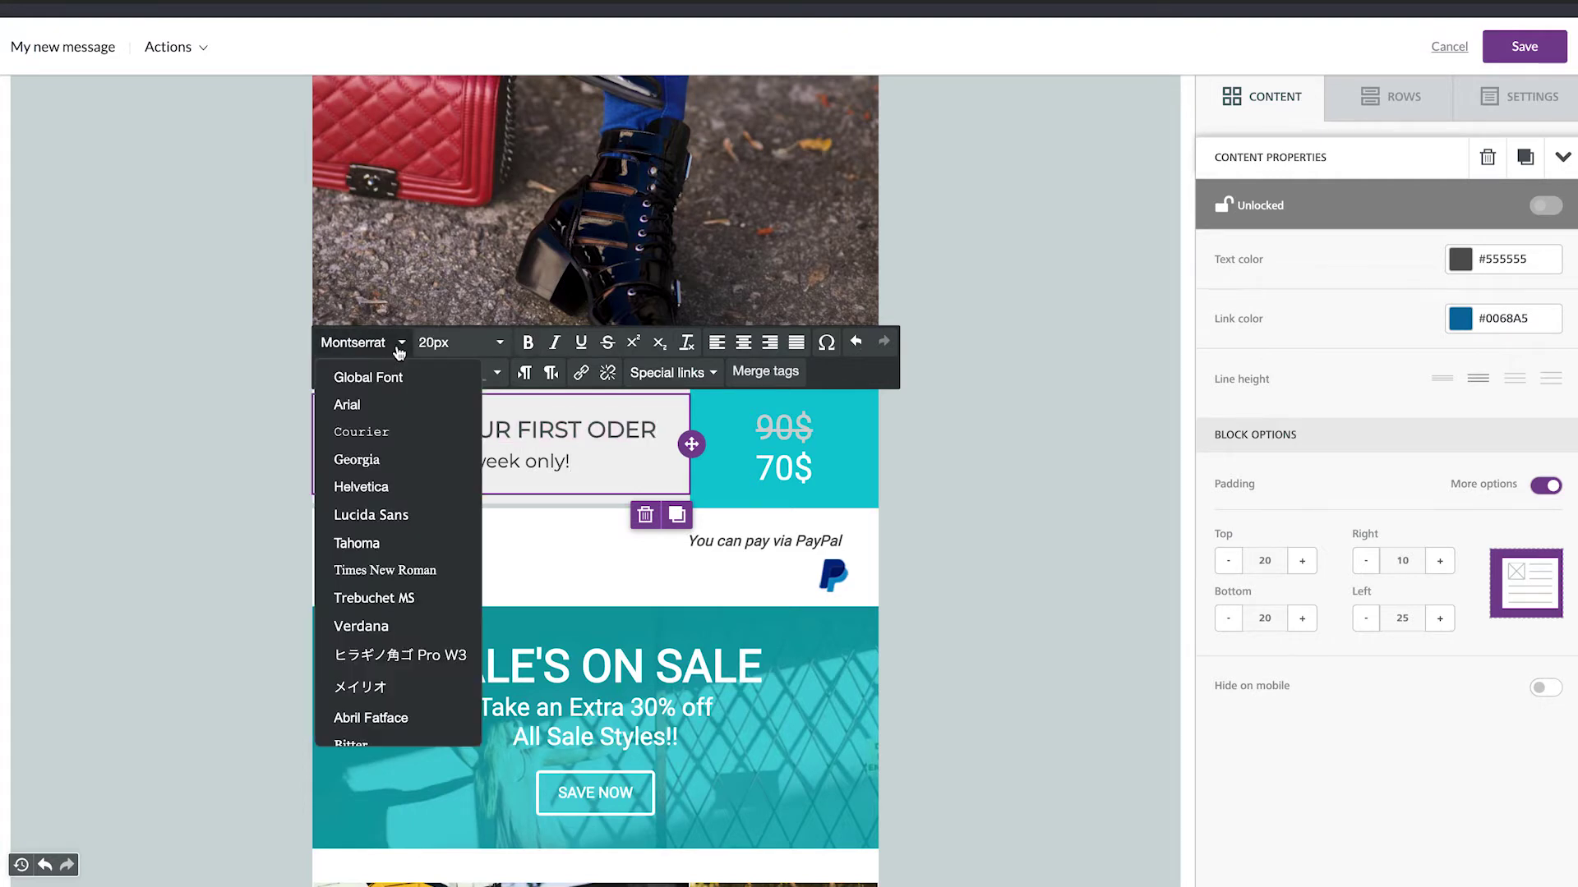
pyautogui.scroll(-5, 405, 686)
pyautogui.scroll(2, 406, 686)
pyautogui.click(415, 613)
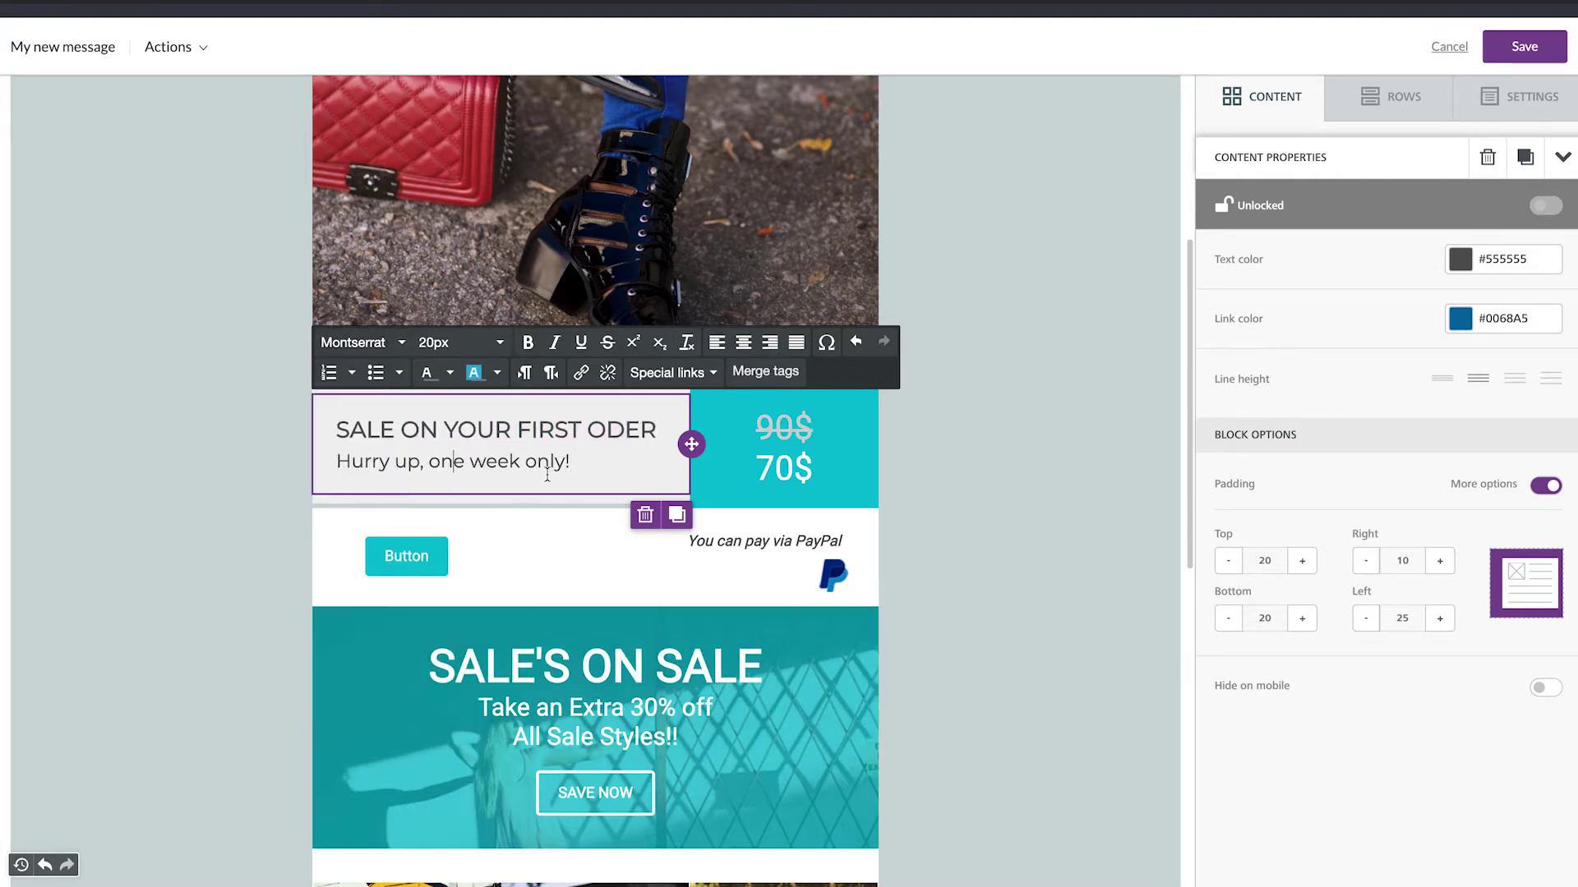
# Change the offer prices to 120$ and 90$
pyautogui.click(774, 425)
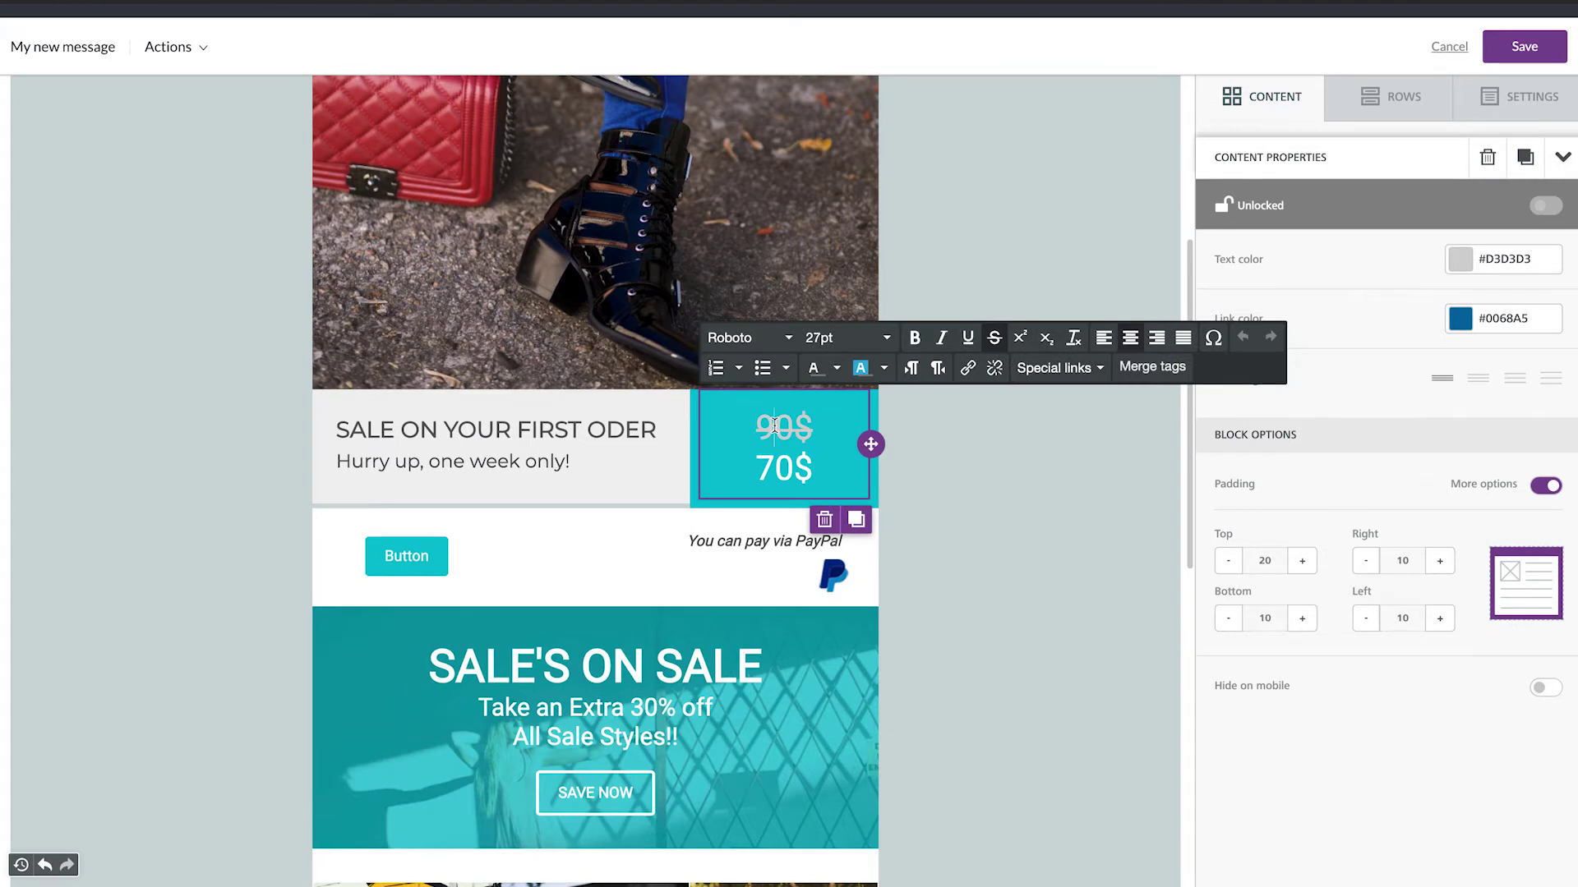
pyautogui.press('BackSpace')
pyautogui.write('12')
pyautogui.click(778, 475)
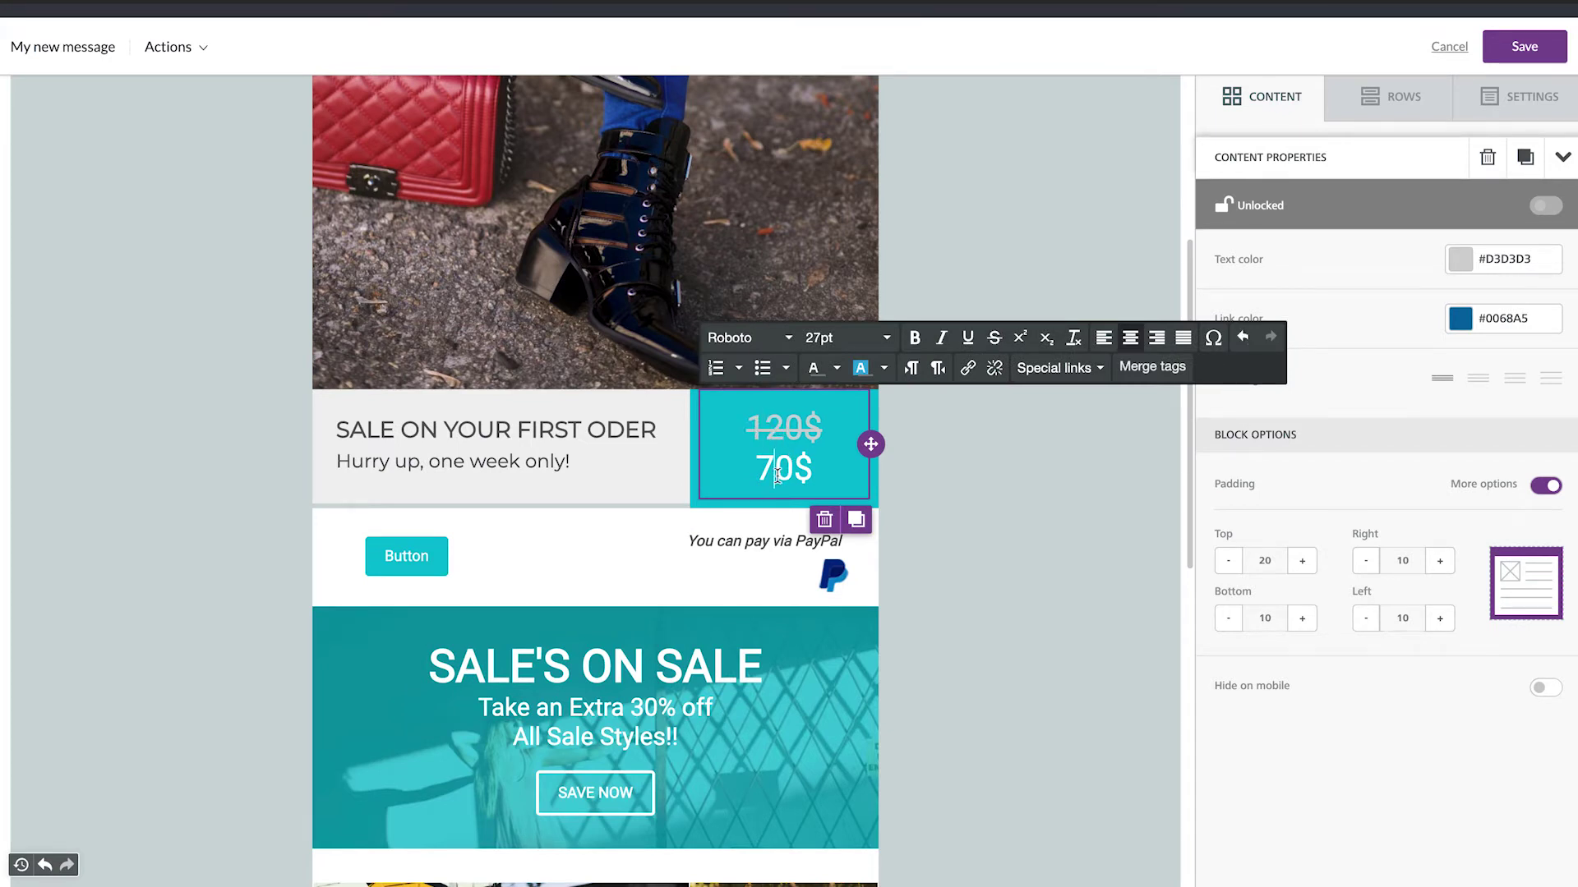
pyautogui.press('BackSpace')
pyautogui.write('9')
# Give the price column a dark grey #555555 background
pyautogui.click(735, 460)
pyautogui.click(942, 461)
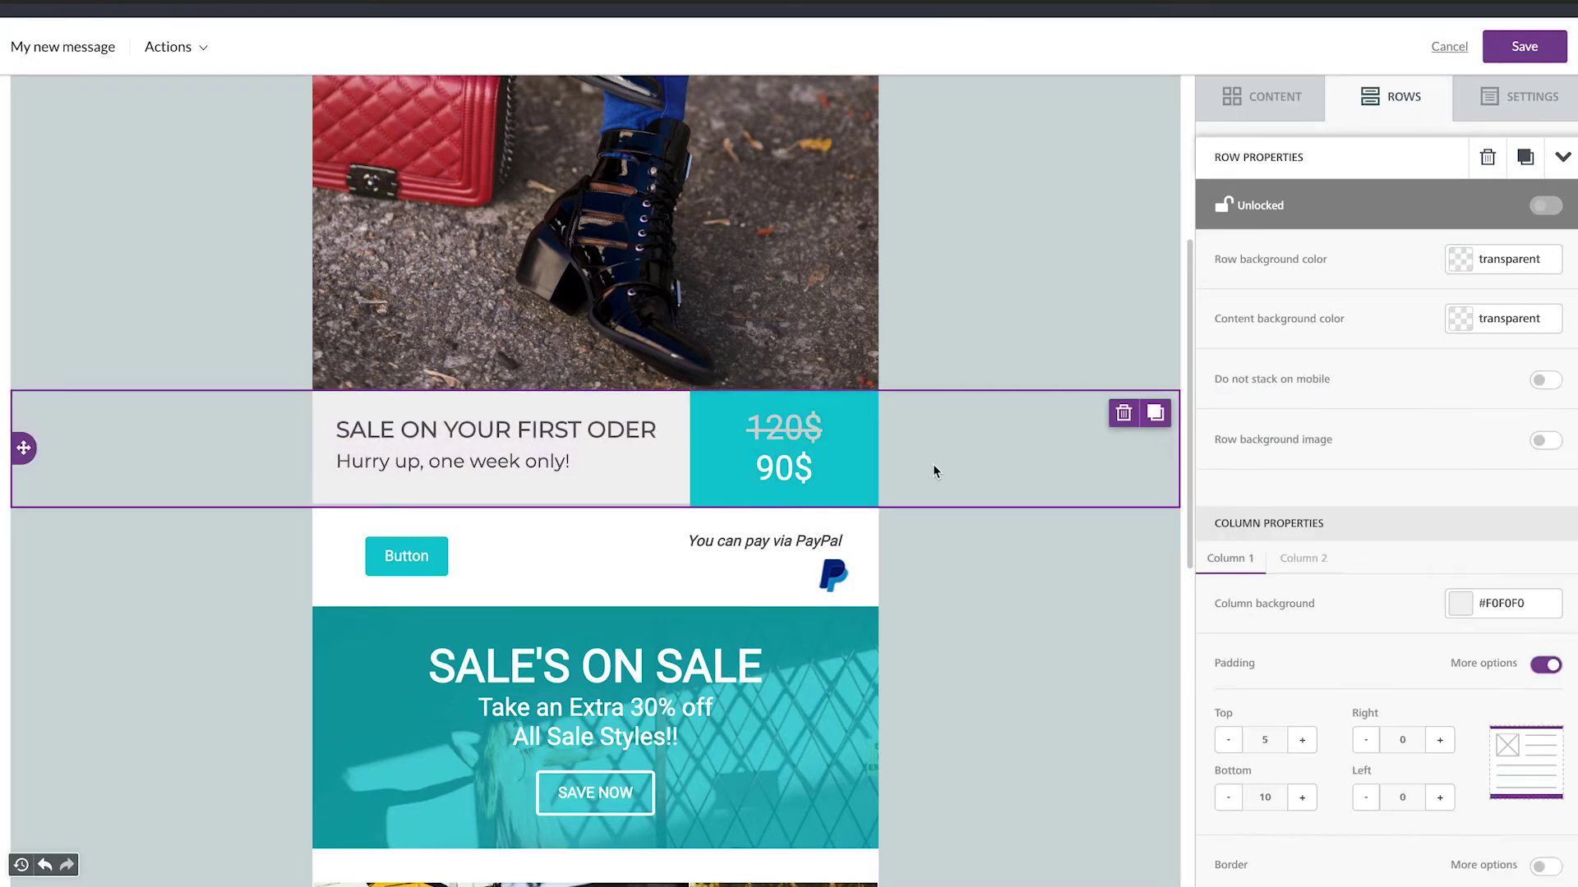
pyautogui.click(1308, 562)
pyautogui.scroll(-1, 1310, 564)
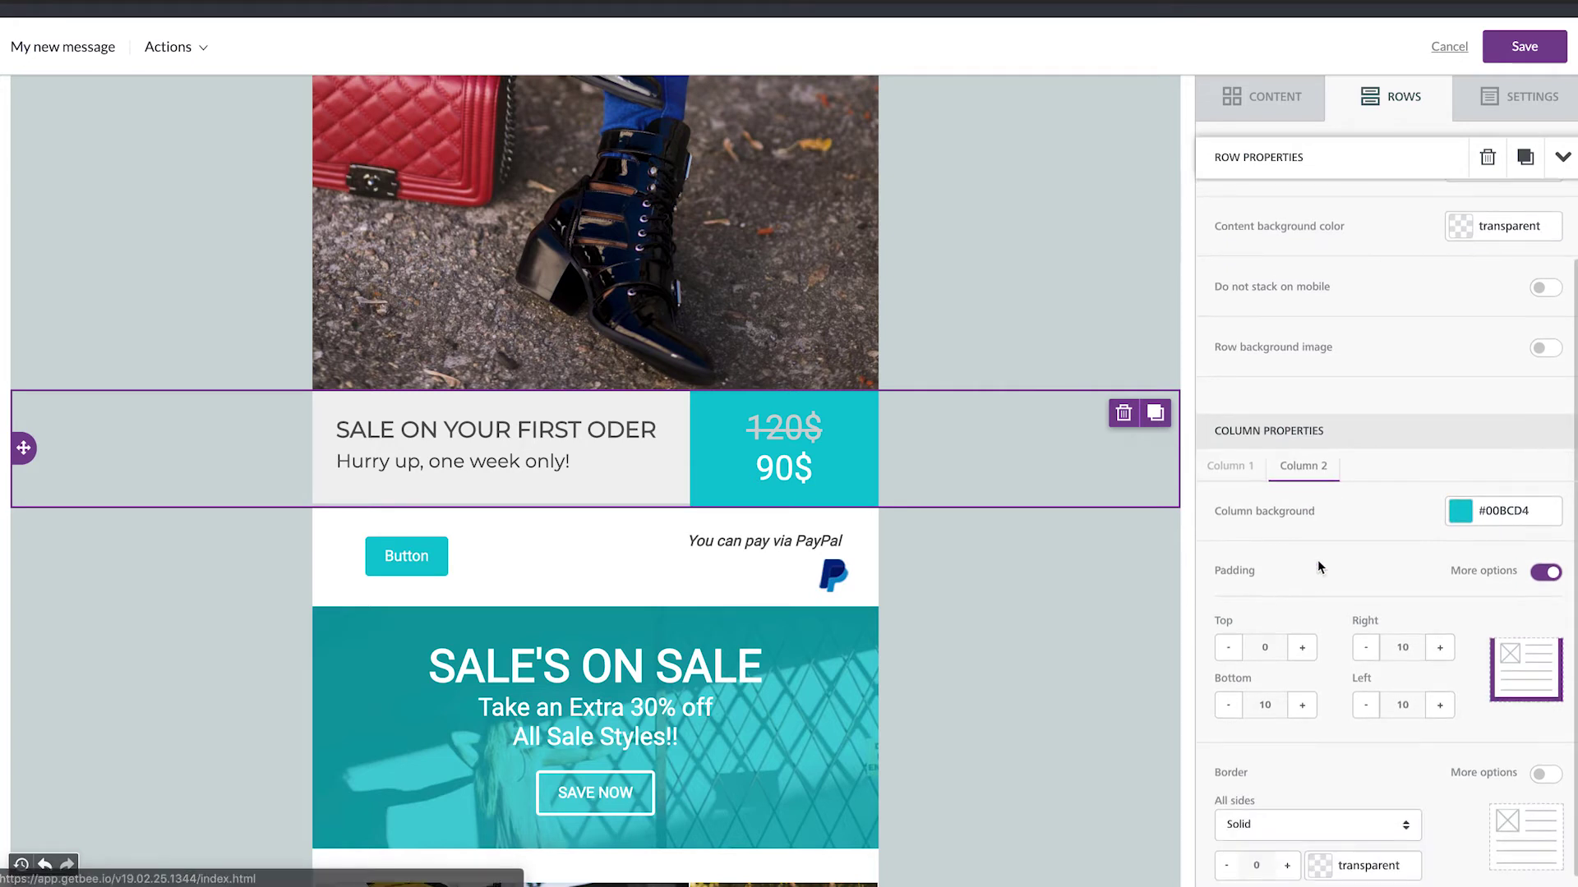
pyautogui.click(1470, 510)
pyautogui.click(1371, 548)
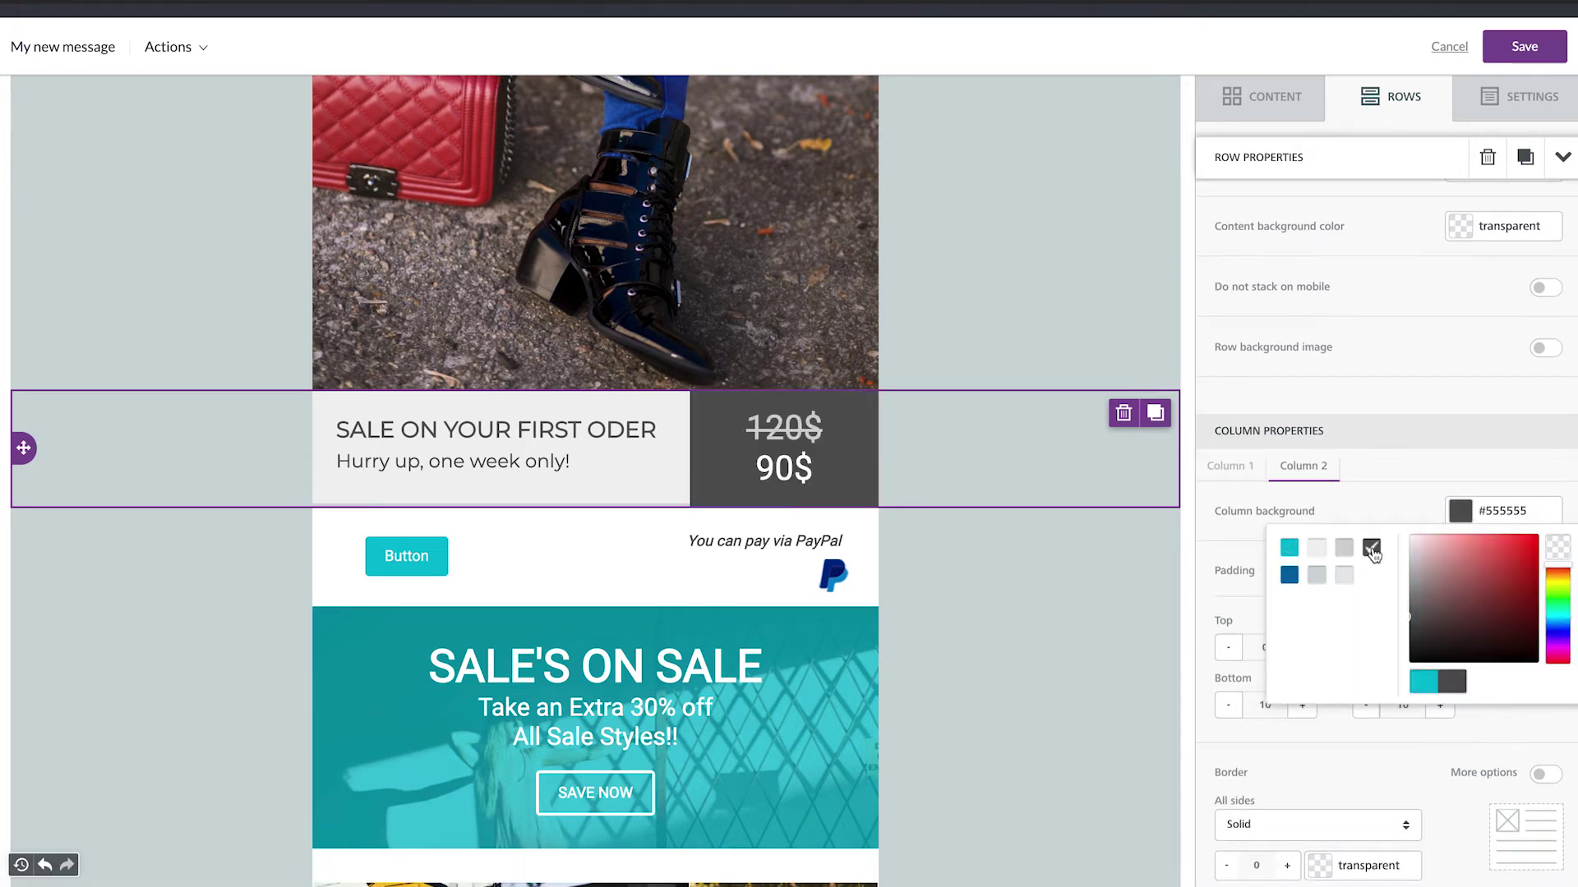
pyautogui.click(1390, 495)
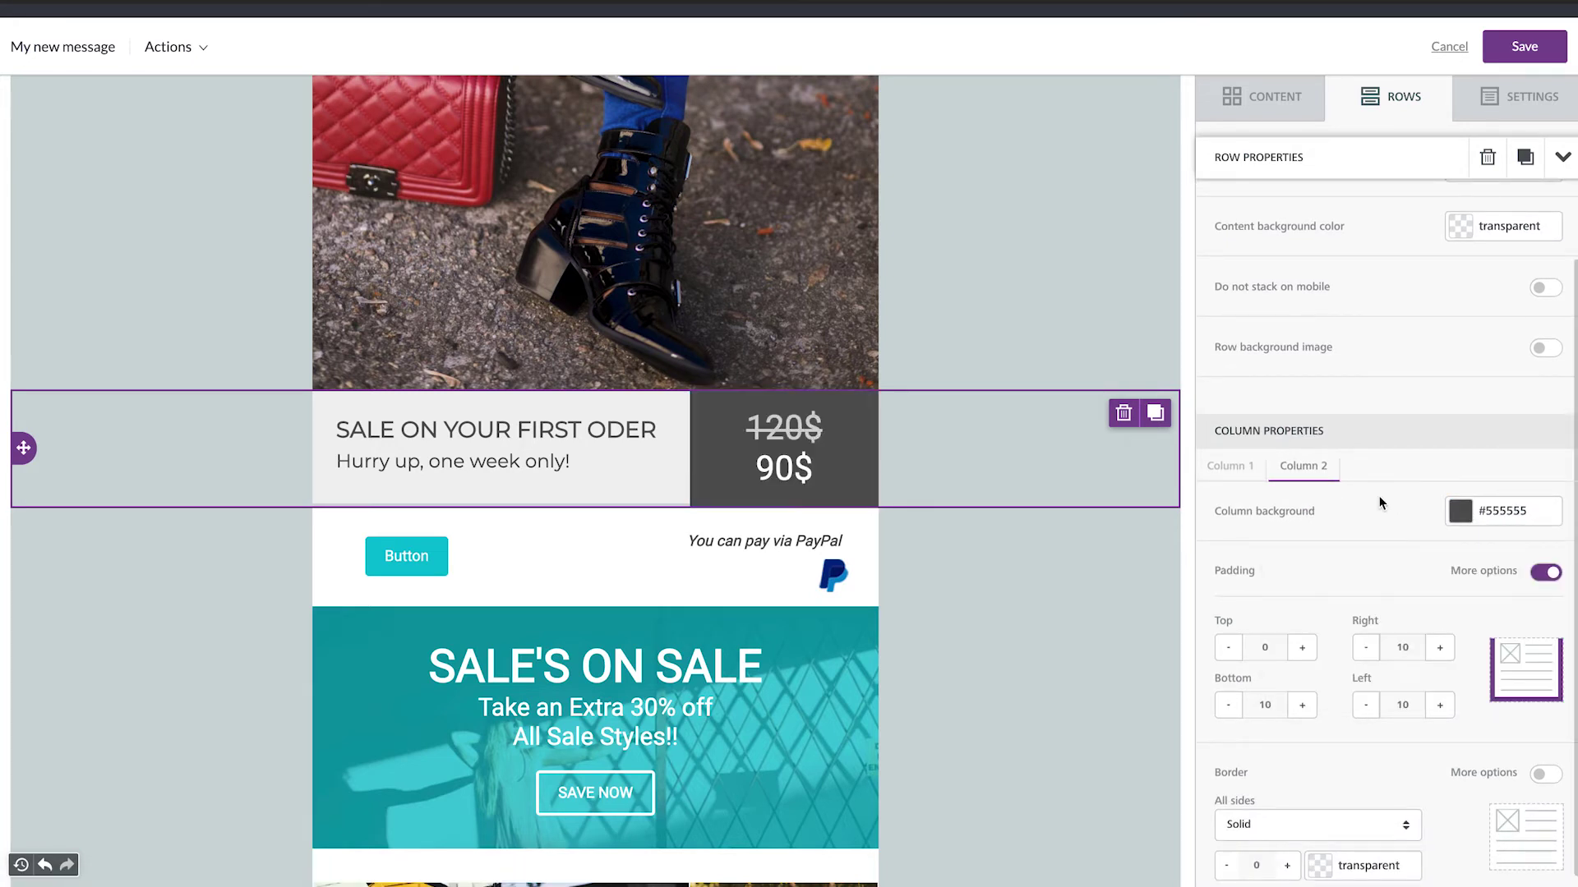
pyautogui.scroll(-1, 1072, 562)
# Delete the Button/PayPal row and the SALE'S ON SALE banner row
pyautogui.click(1078, 491)
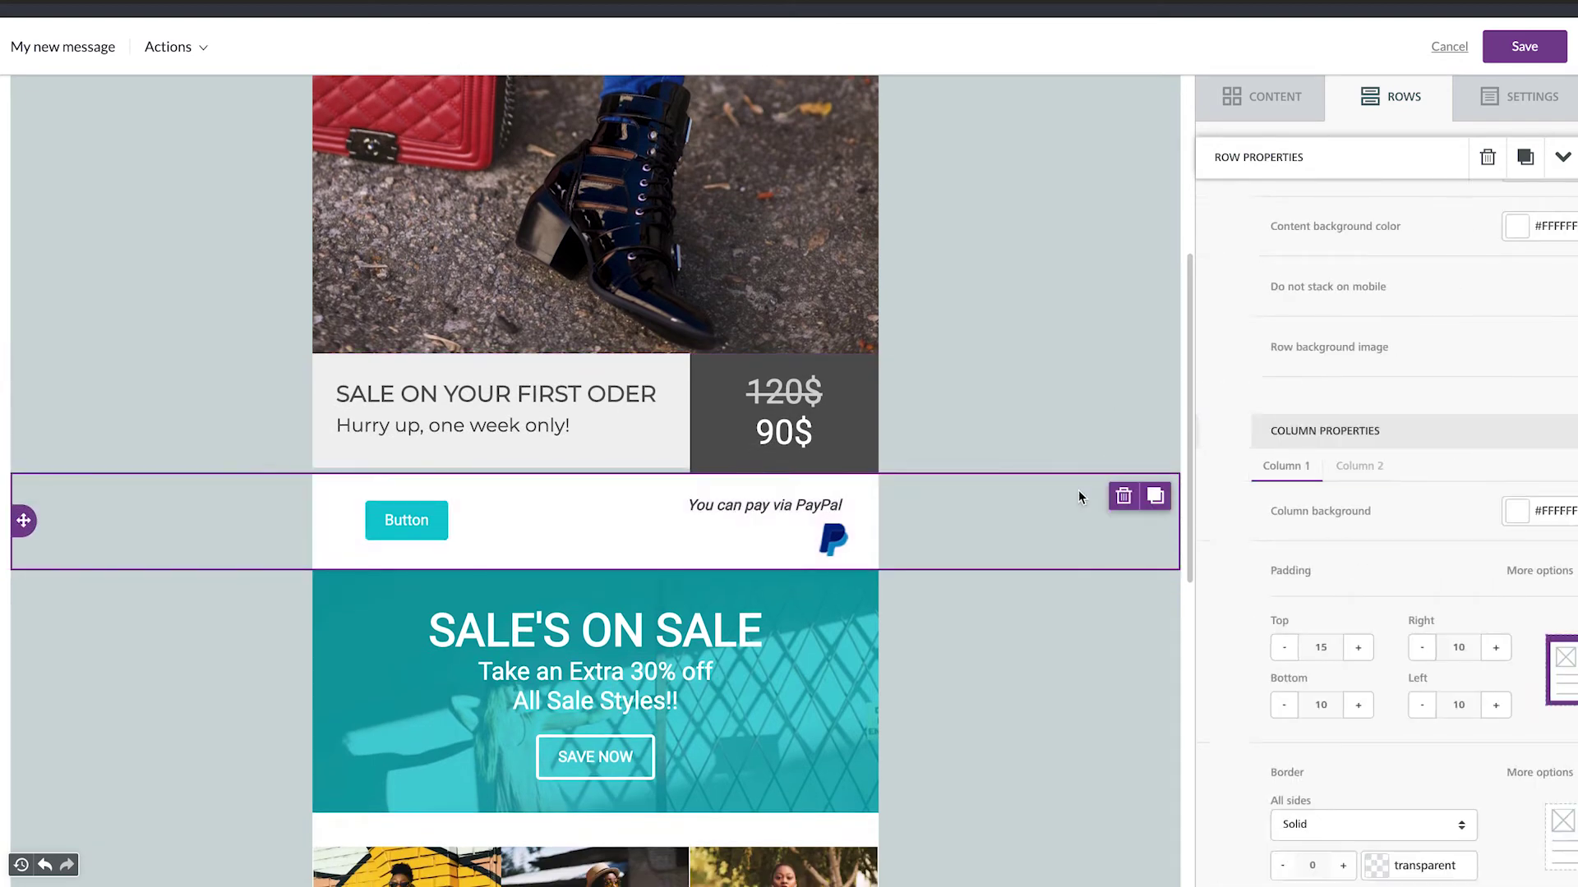
pyautogui.click(1123, 497)
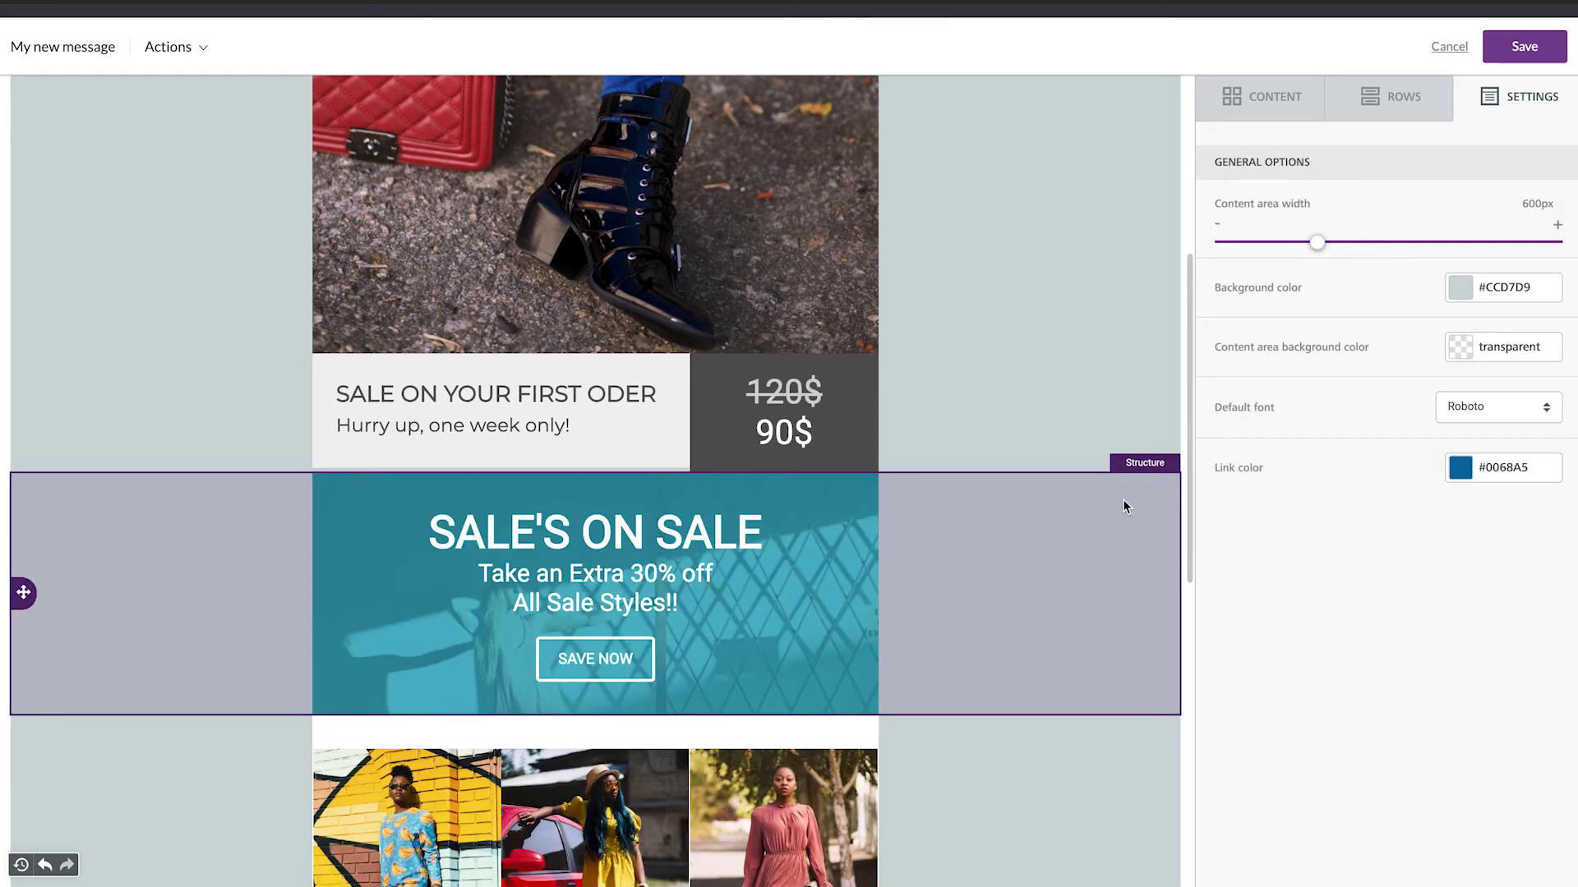
pyautogui.click(1119, 503)
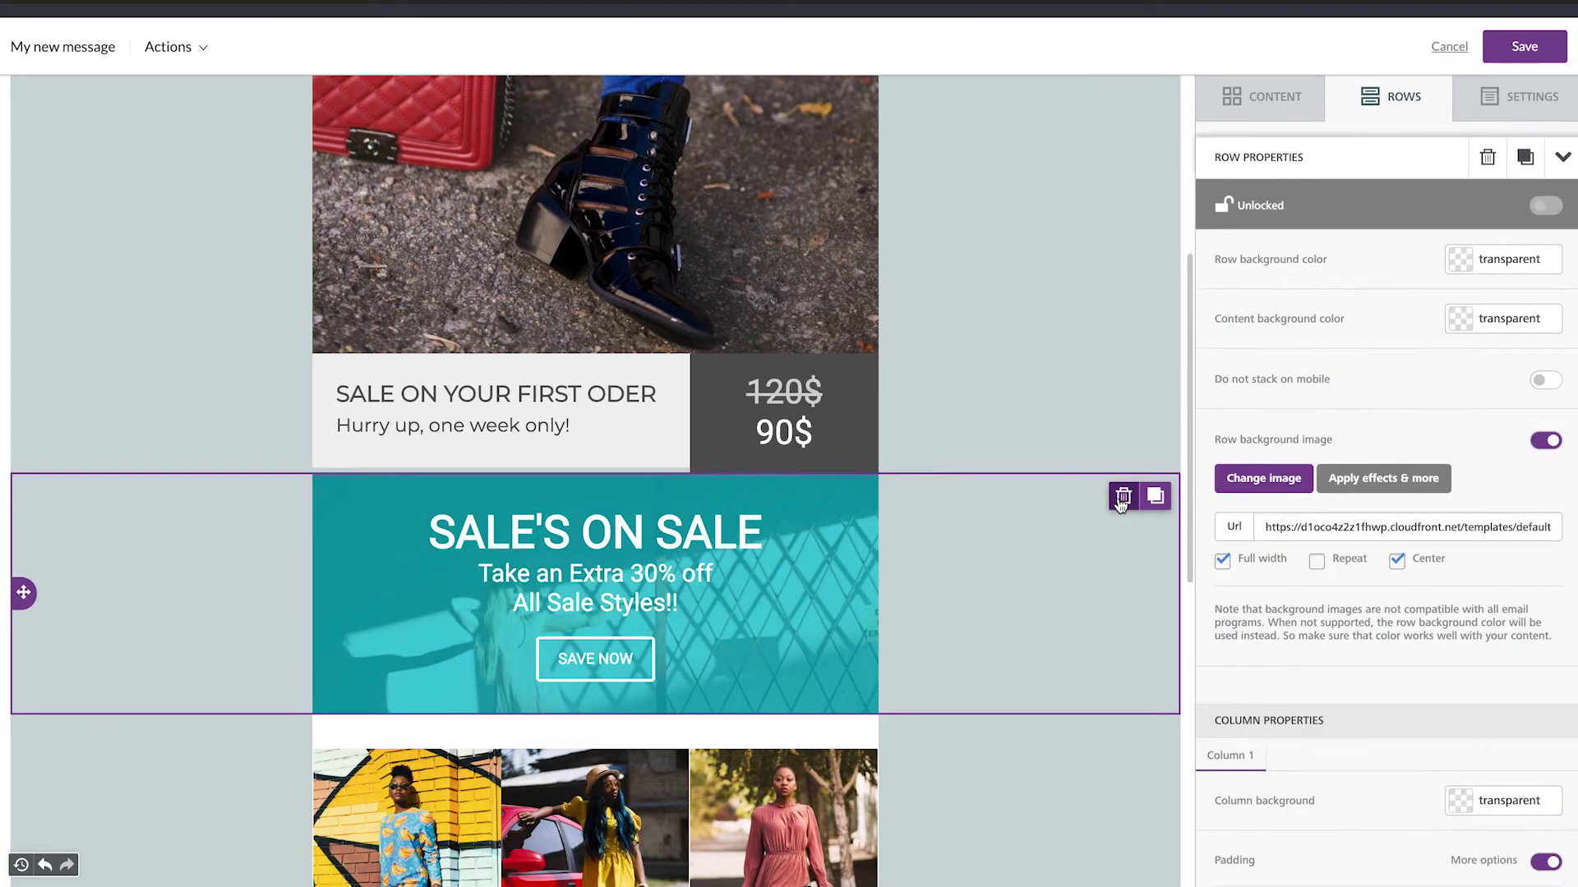
pyautogui.click(1123, 498)
pyautogui.scroll(-3, 1013, 578)
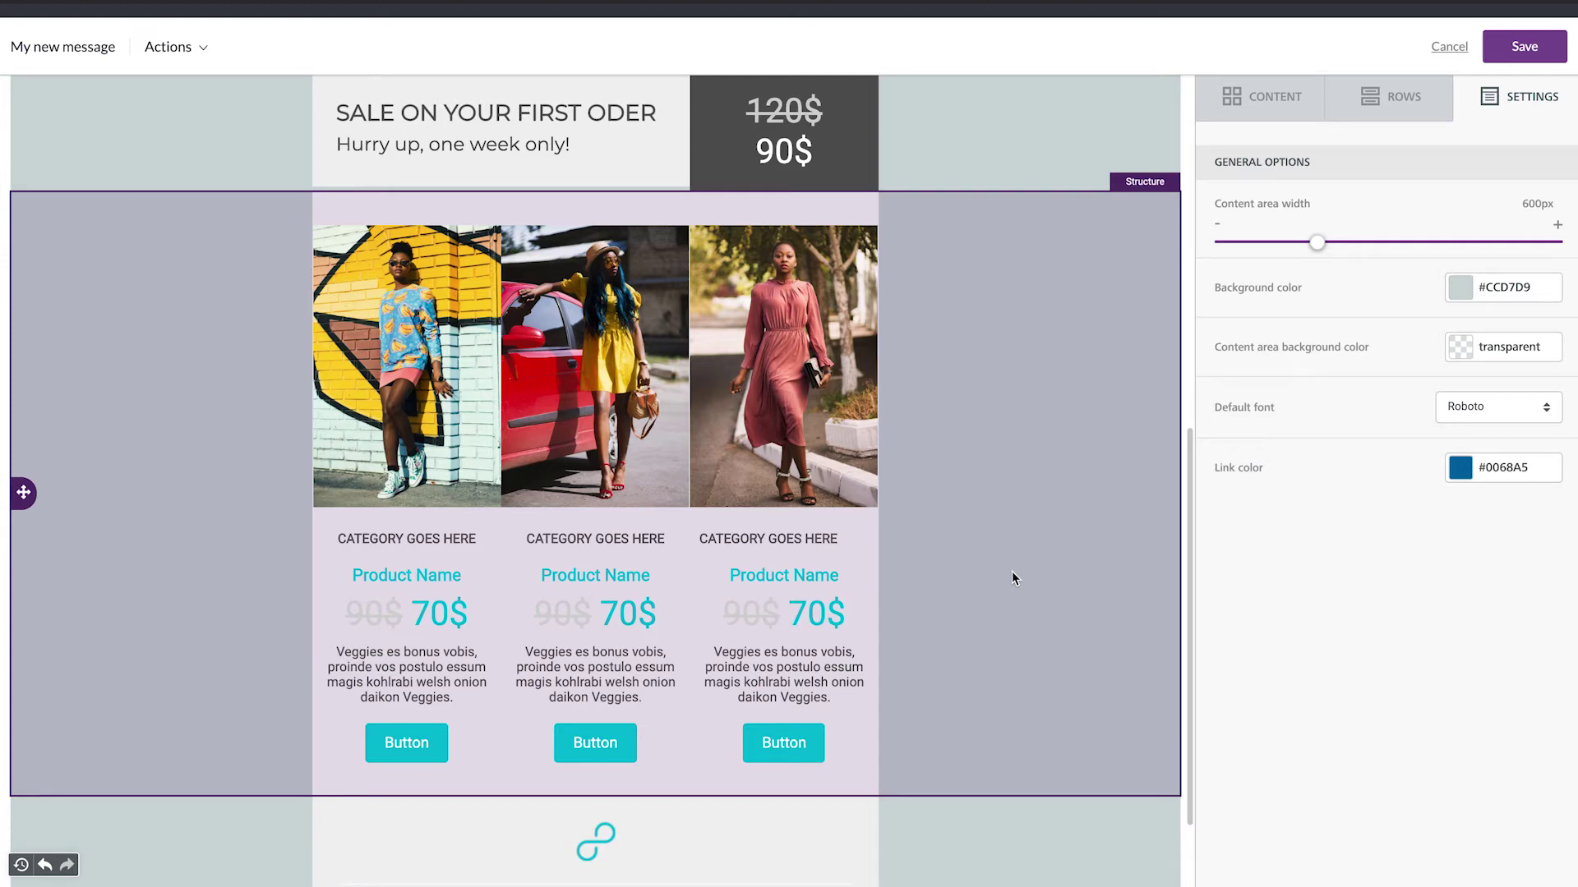
# Retitle the category headings LEVEL UP YOUR STYLE, RED PASSION and NATURAL BEAUTY
pyautogui.tripleClick(407, 538)
pyautogui.write('Le')
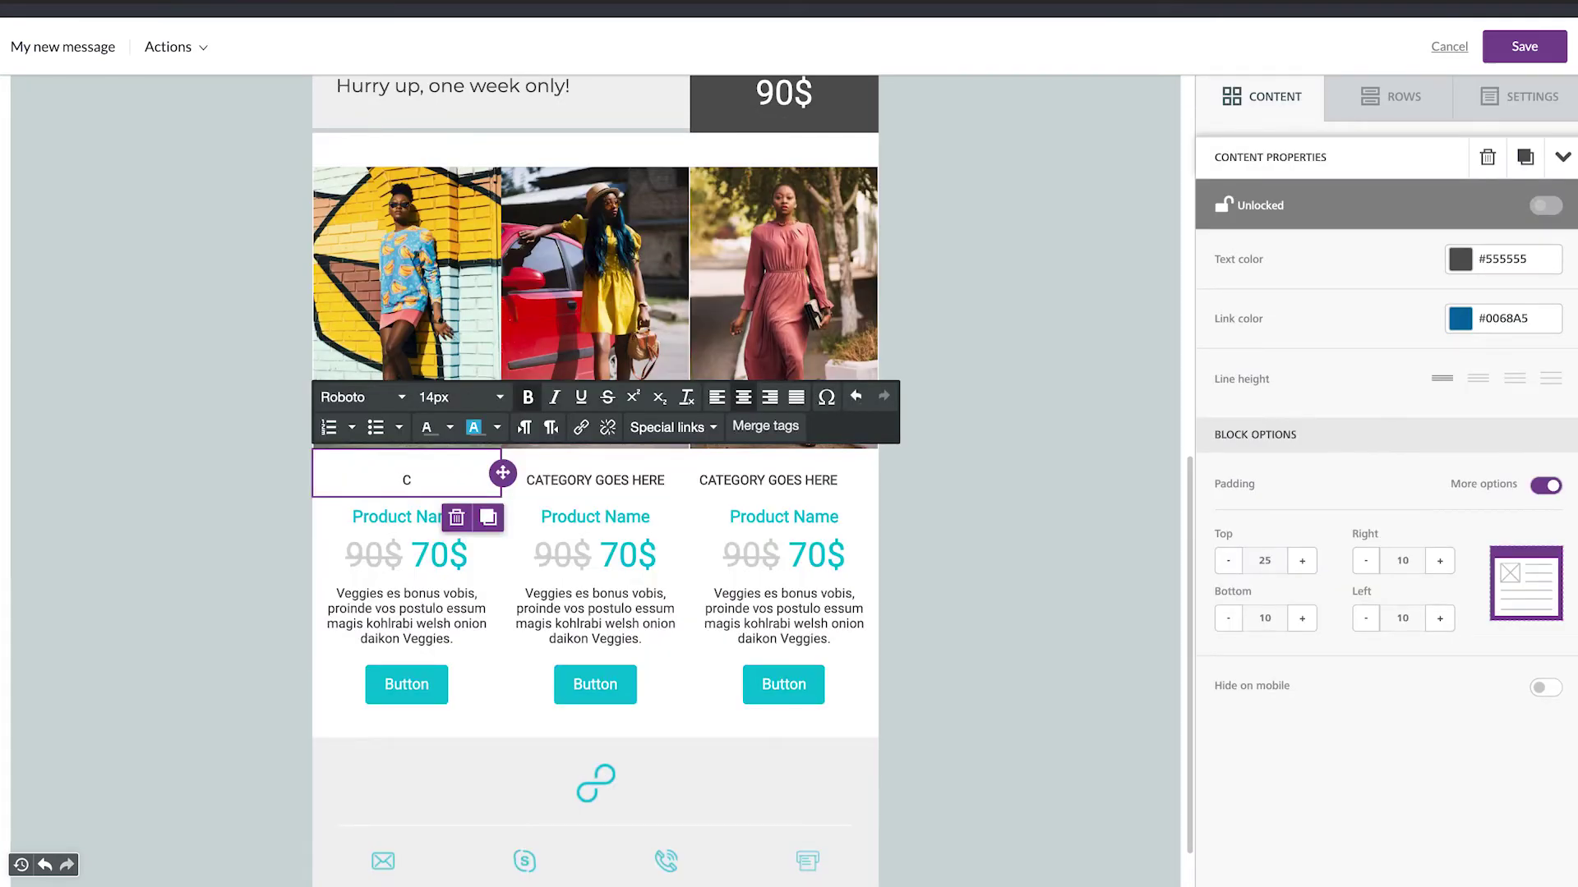
pyautogui.press('BackSpace')
pyautogui.press('BackSpace')
pyautogui.write('EVEL UP YOUR STYLE')
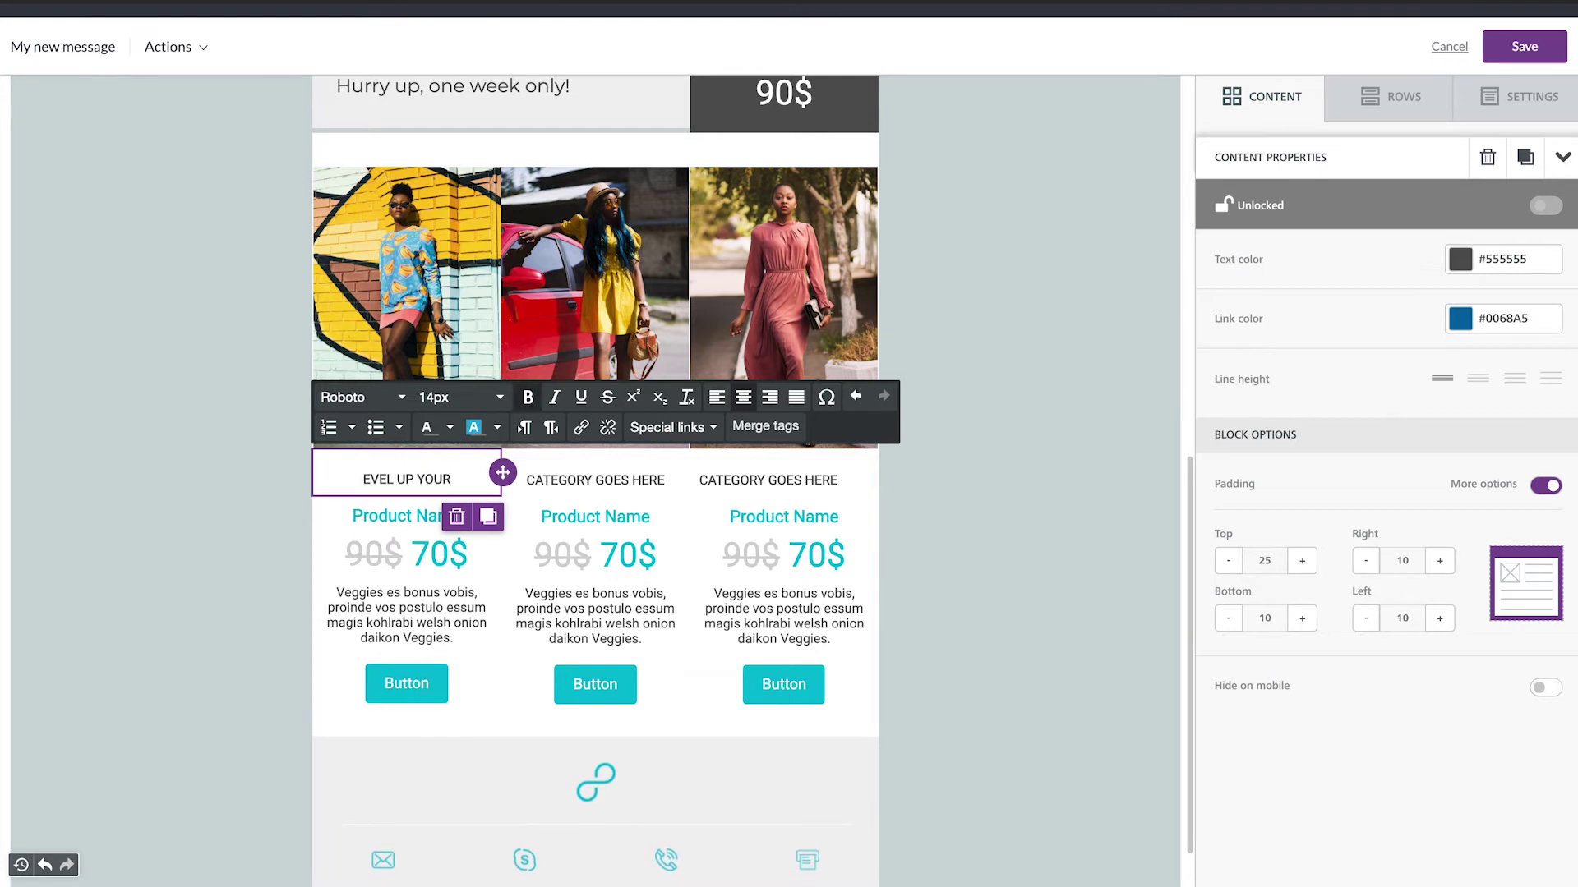
pyautogui.click(343, 479)
pyautogui.write('L')
pyautogui.click(629, 480)
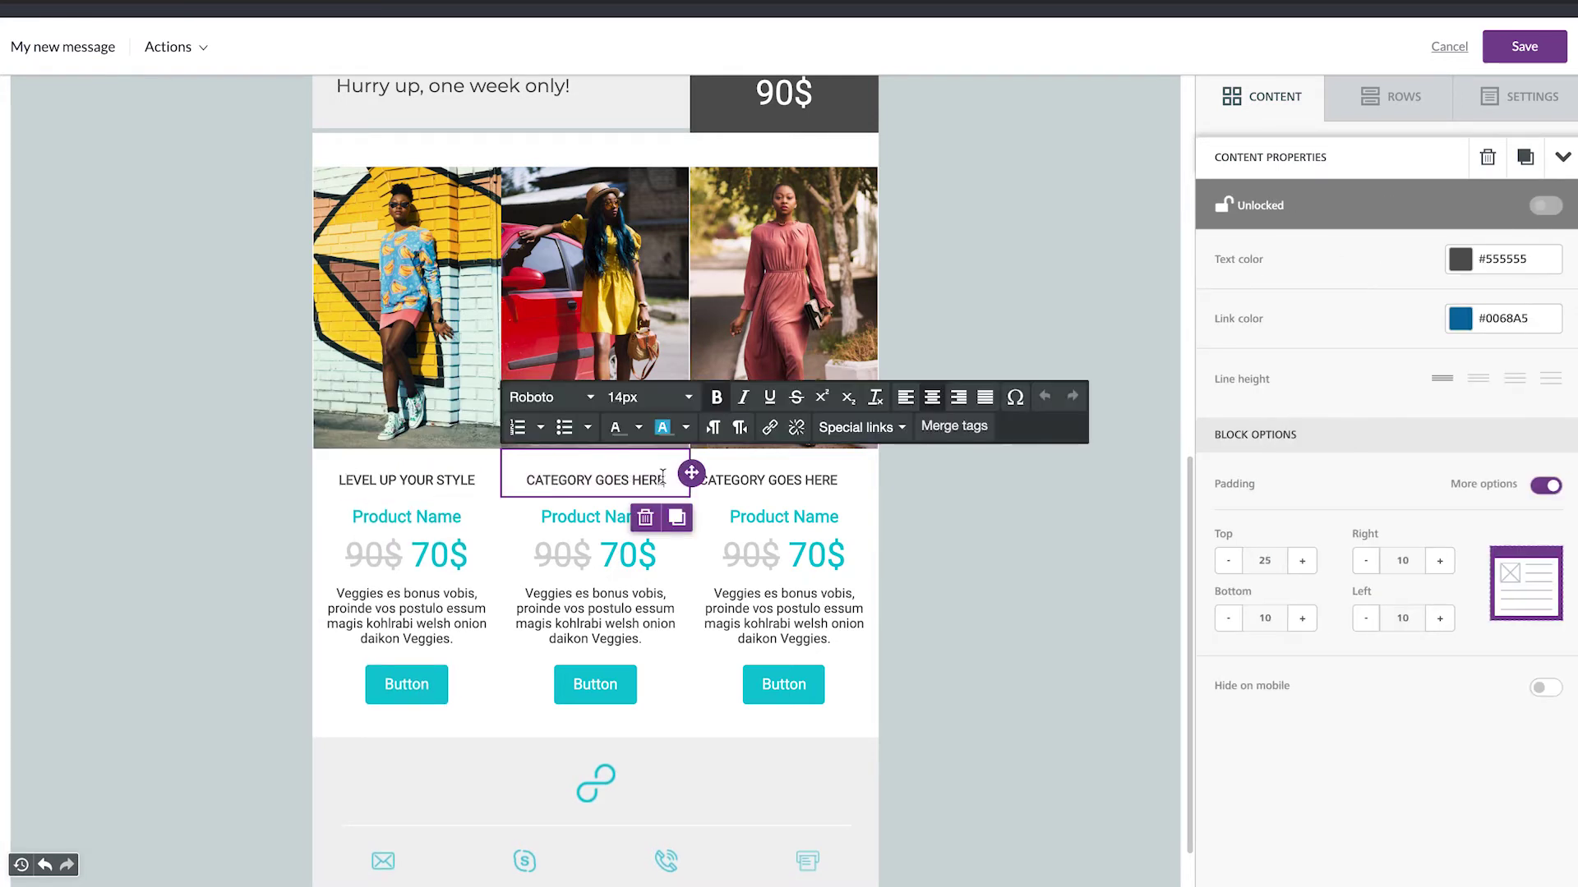
pyautogui.moveTo(665, 480); pyautogui.dragTo(537, 477)
pyautogui.write('RED PASSION')
pyautogui.click(822, 480)
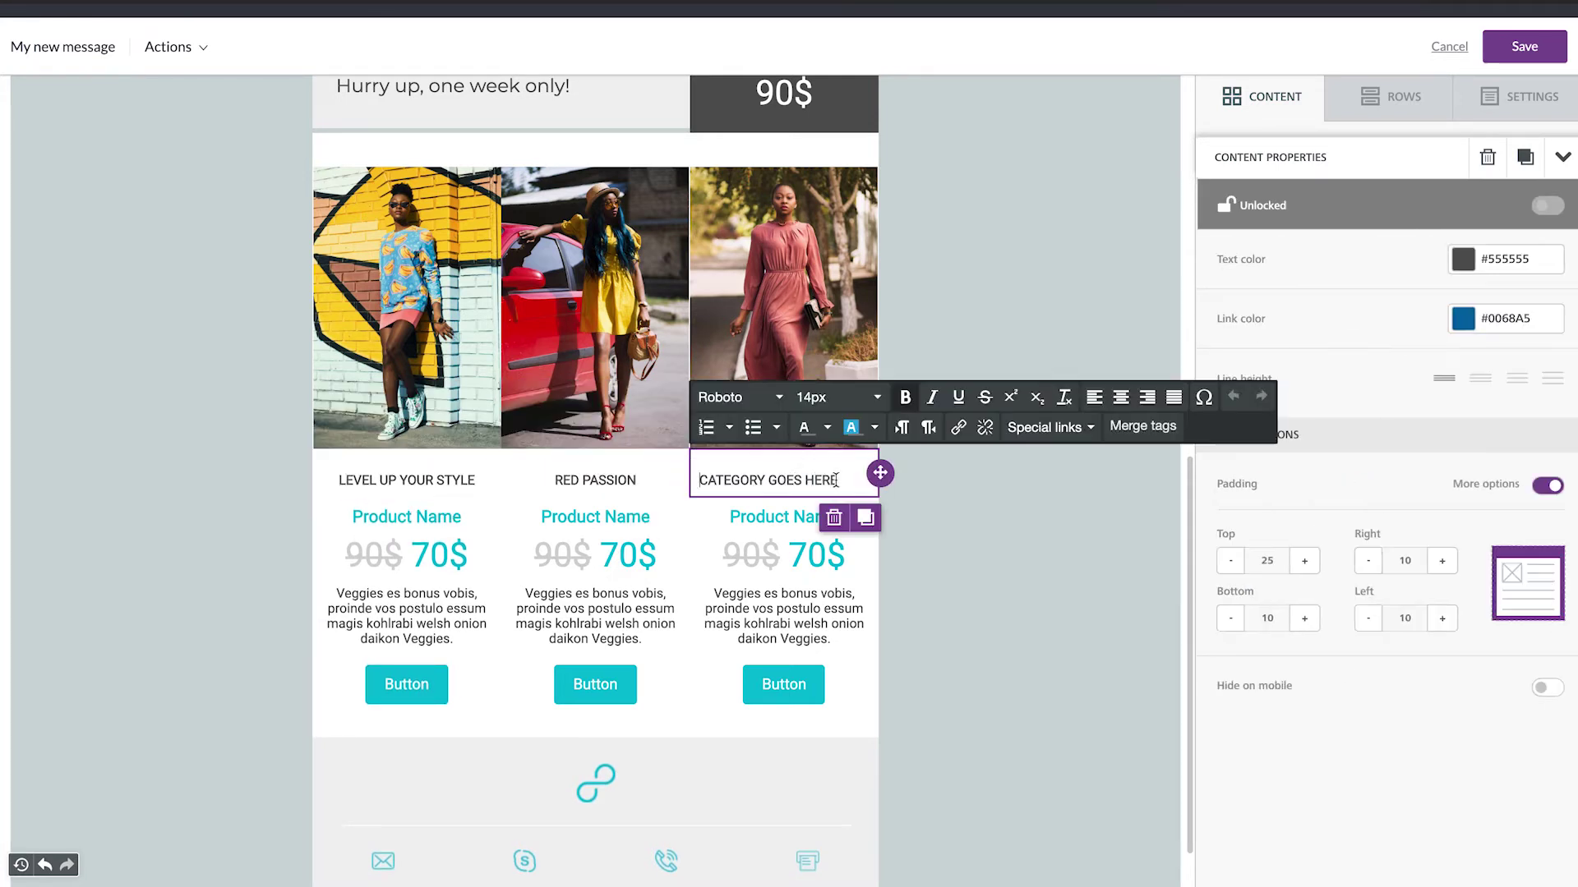
pyautogui.moveTo(837, 480); pyautogui.dragTo(702, 477)
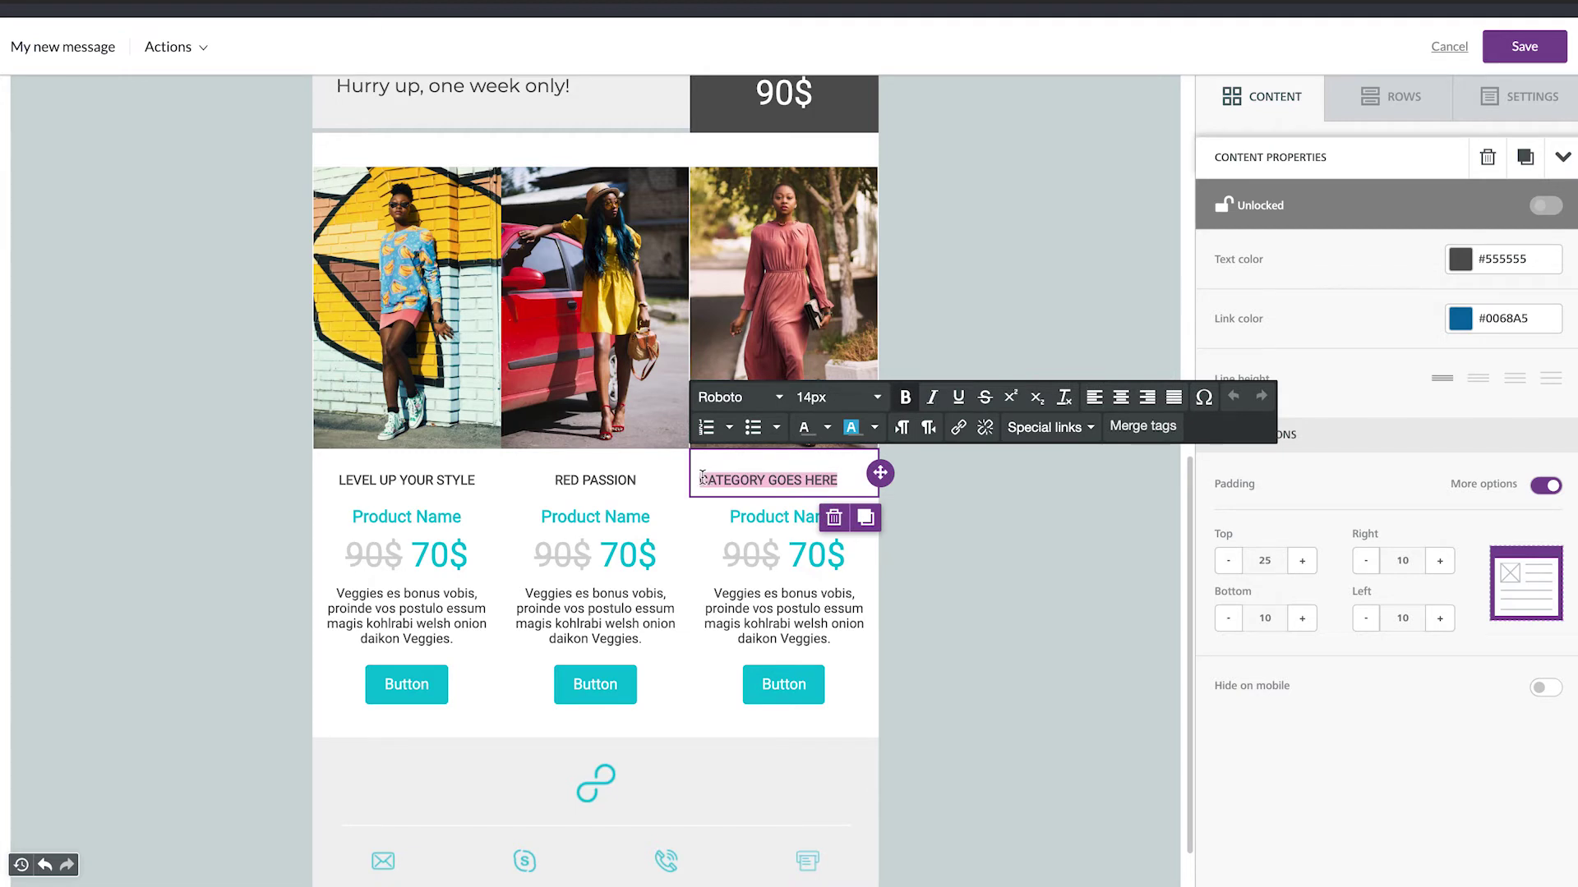
pyautogui.write('NATURAL BEAUTY')
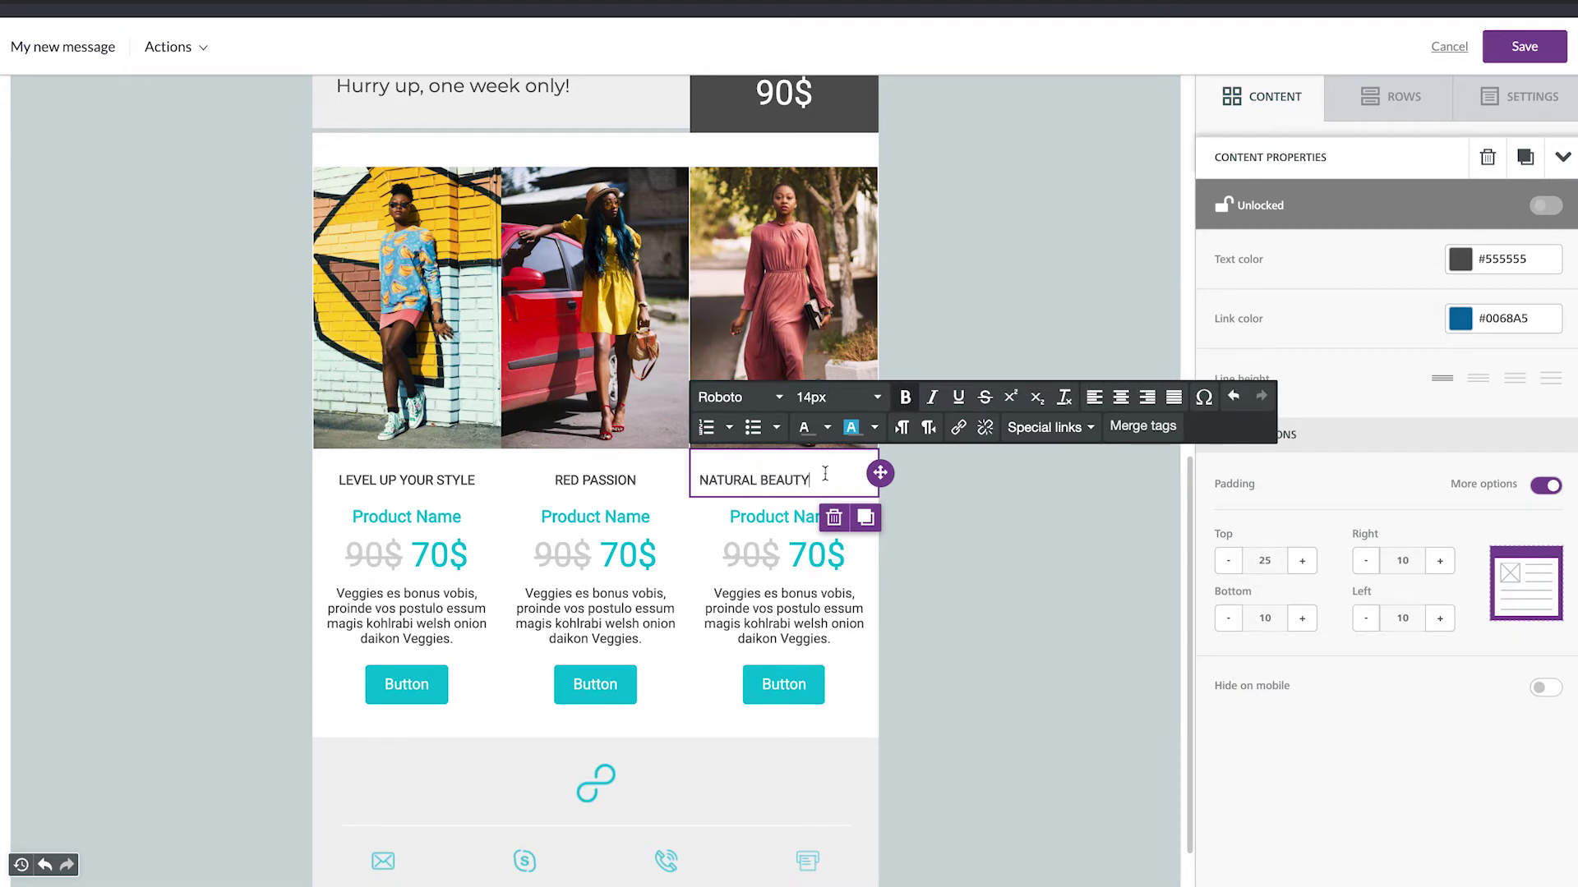
# Rename the products Lace on, Valentine and Athena, then start recolouring the first price
pyautogui.click(461, 516)
pyautogui.moveTo(463, 516); pyautogui.dragTo(354, 516)
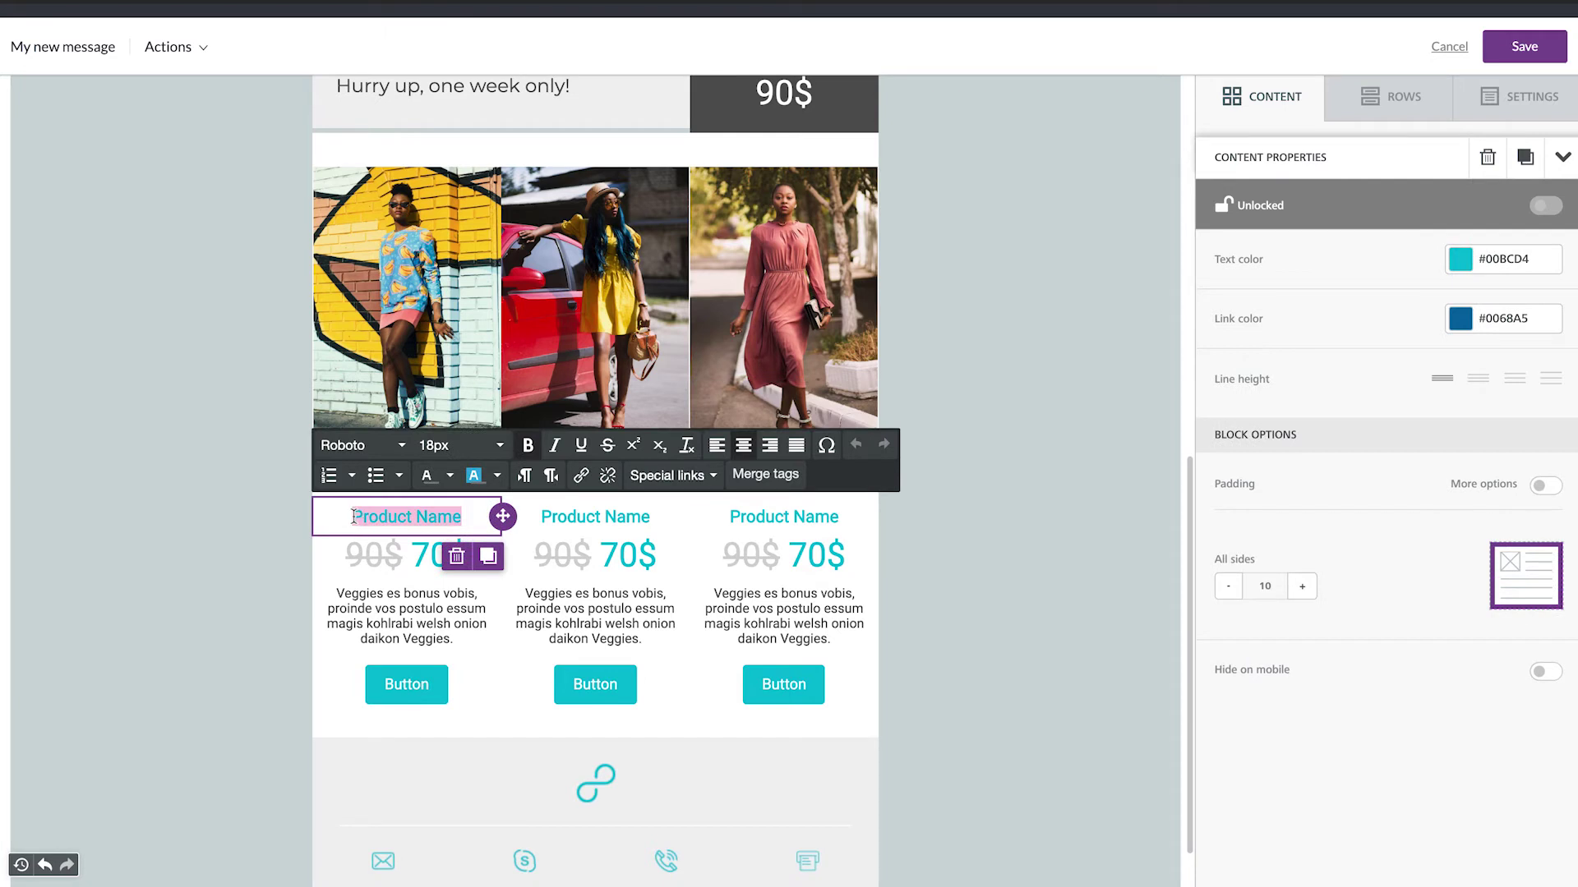
pyautogui.write('Lace on')
pyautogui.click(649, 516)
pyautogui.moveTo(650, 516); pyautogui.dragTo(540, 515)
pyautogui.write('Valentine')
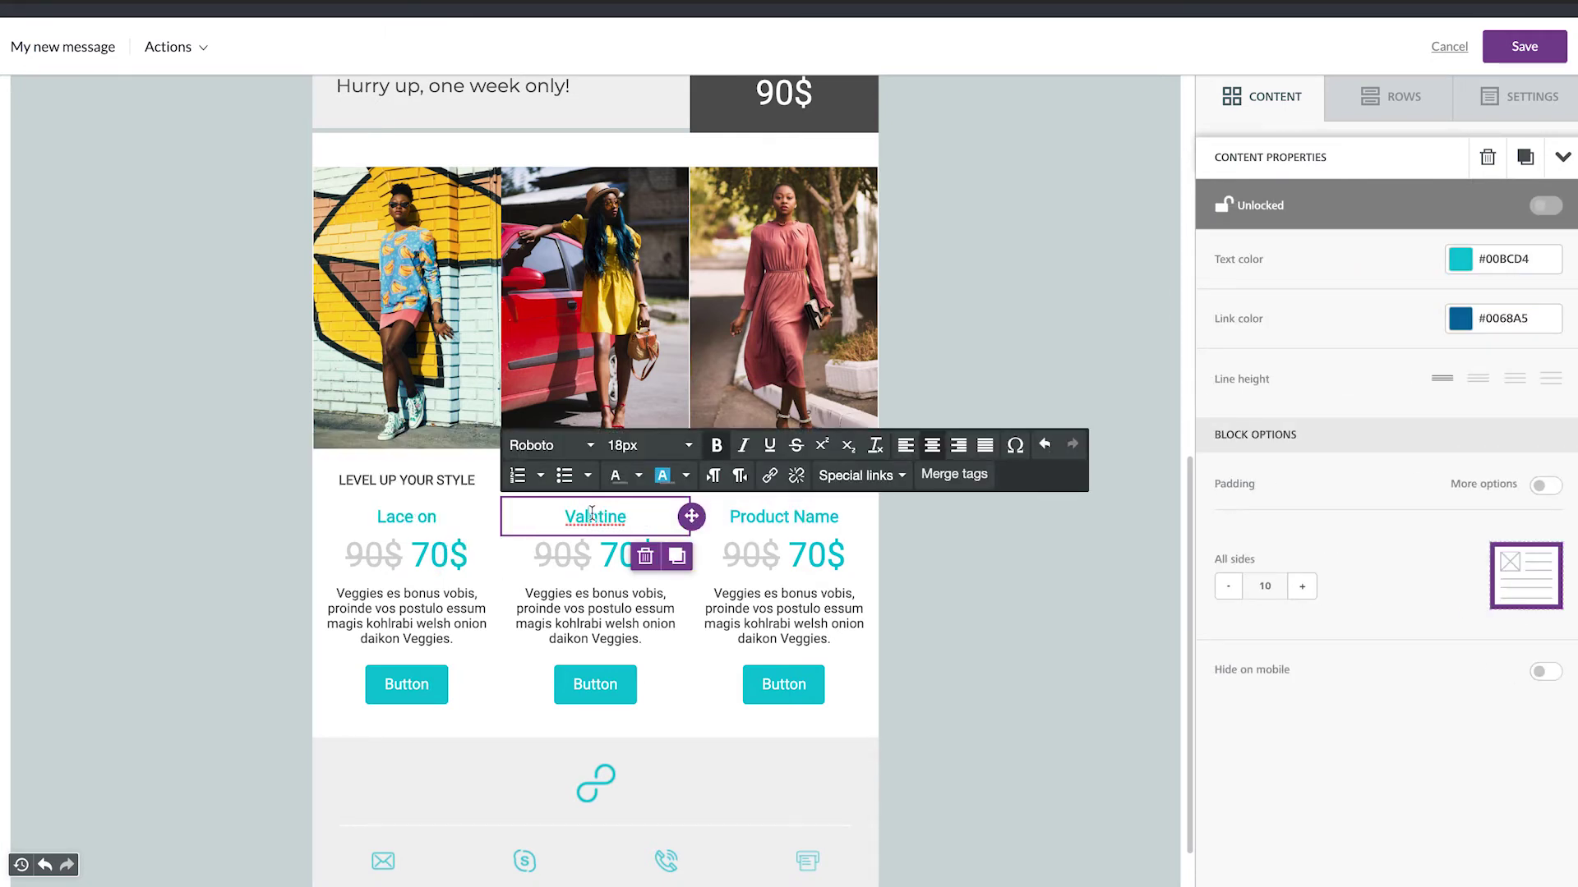
pyautogui.click(850, 516)
pyautogui.moveTo(849, 516); pyautogui.dragTo(733, 513)
pyautogui.write('Athena')
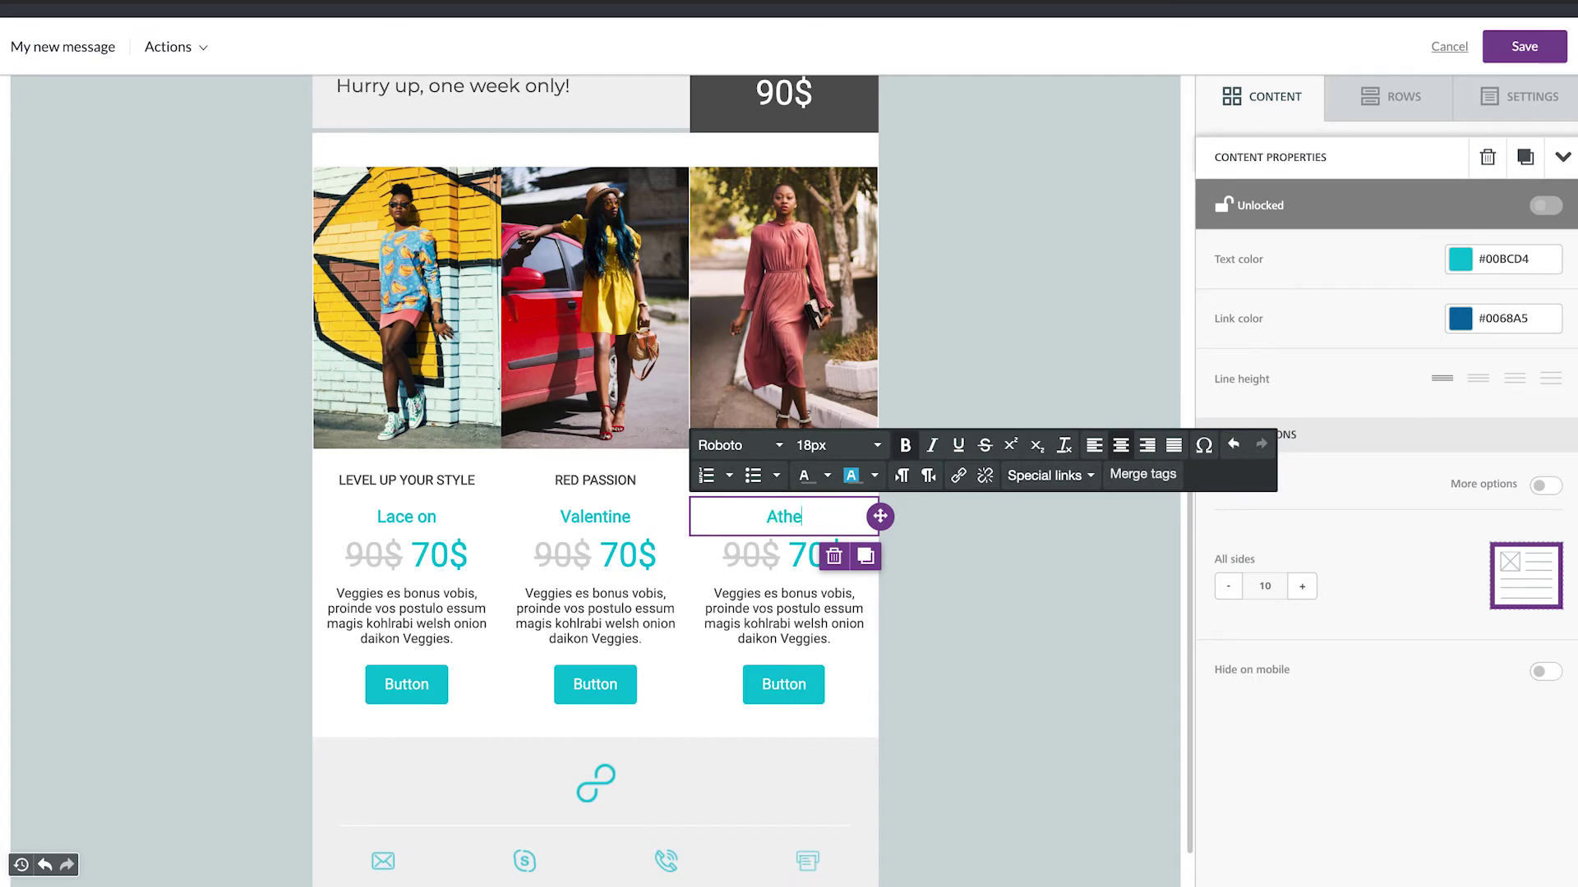
pyautogui.click(374, 555)
pyautogui.click(449, 513)
# Make the three 70$ prices black instead of cyan
pyautogui.click(503, 555)
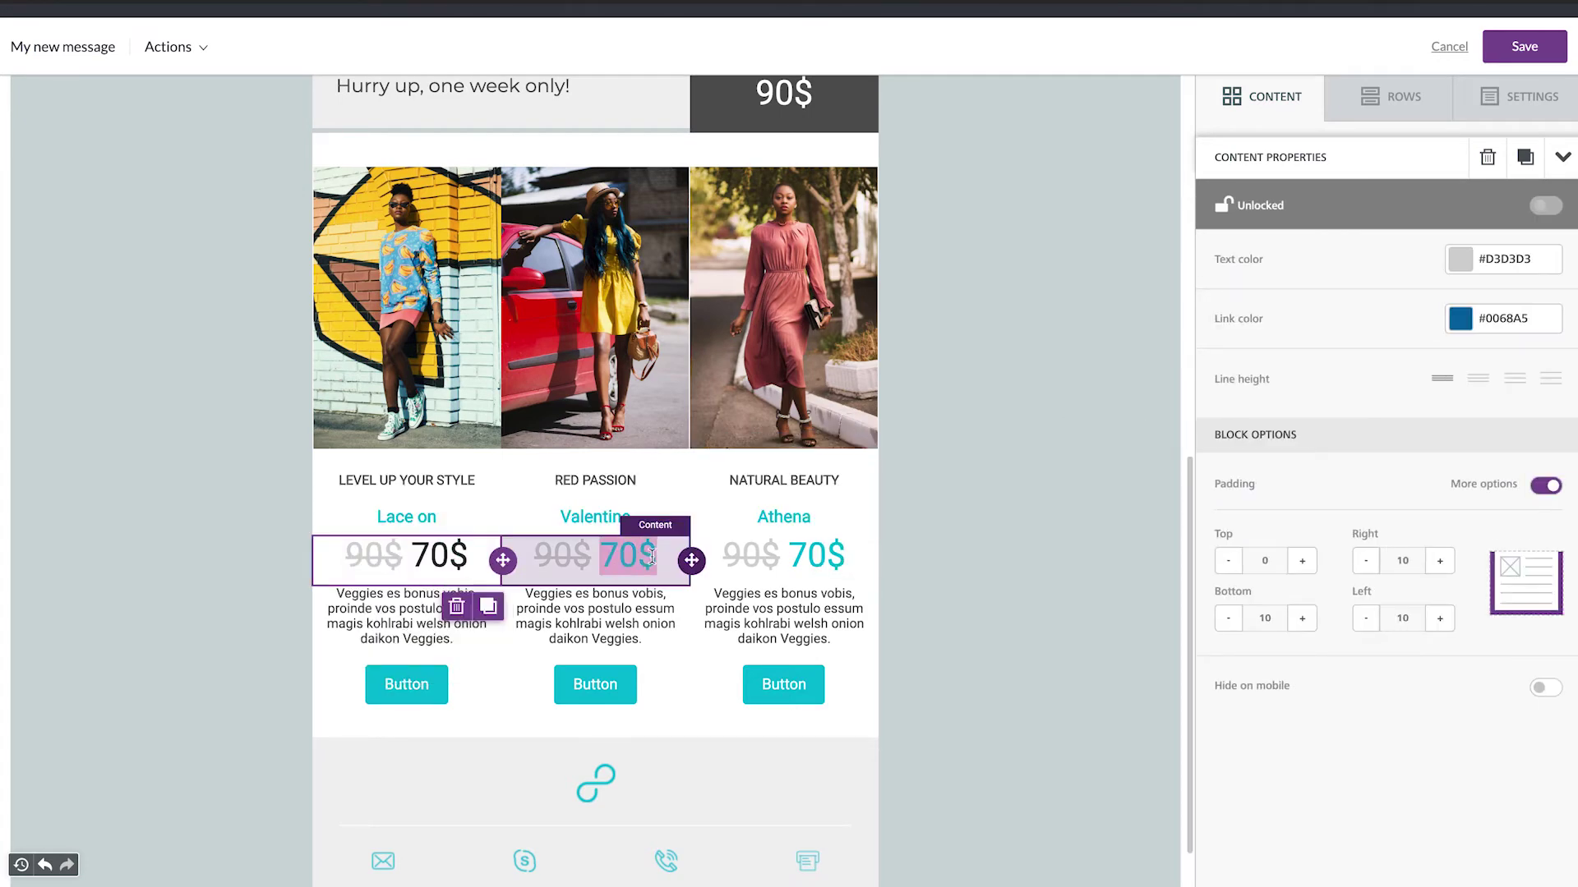
pyautogui.click(629, 556)
pyautogui.moveTo(789, 556); pyautogui.dragTo(812, 556)
pyautogui.moveTo(600, 556); pyautogui.dragTo(656, 556)
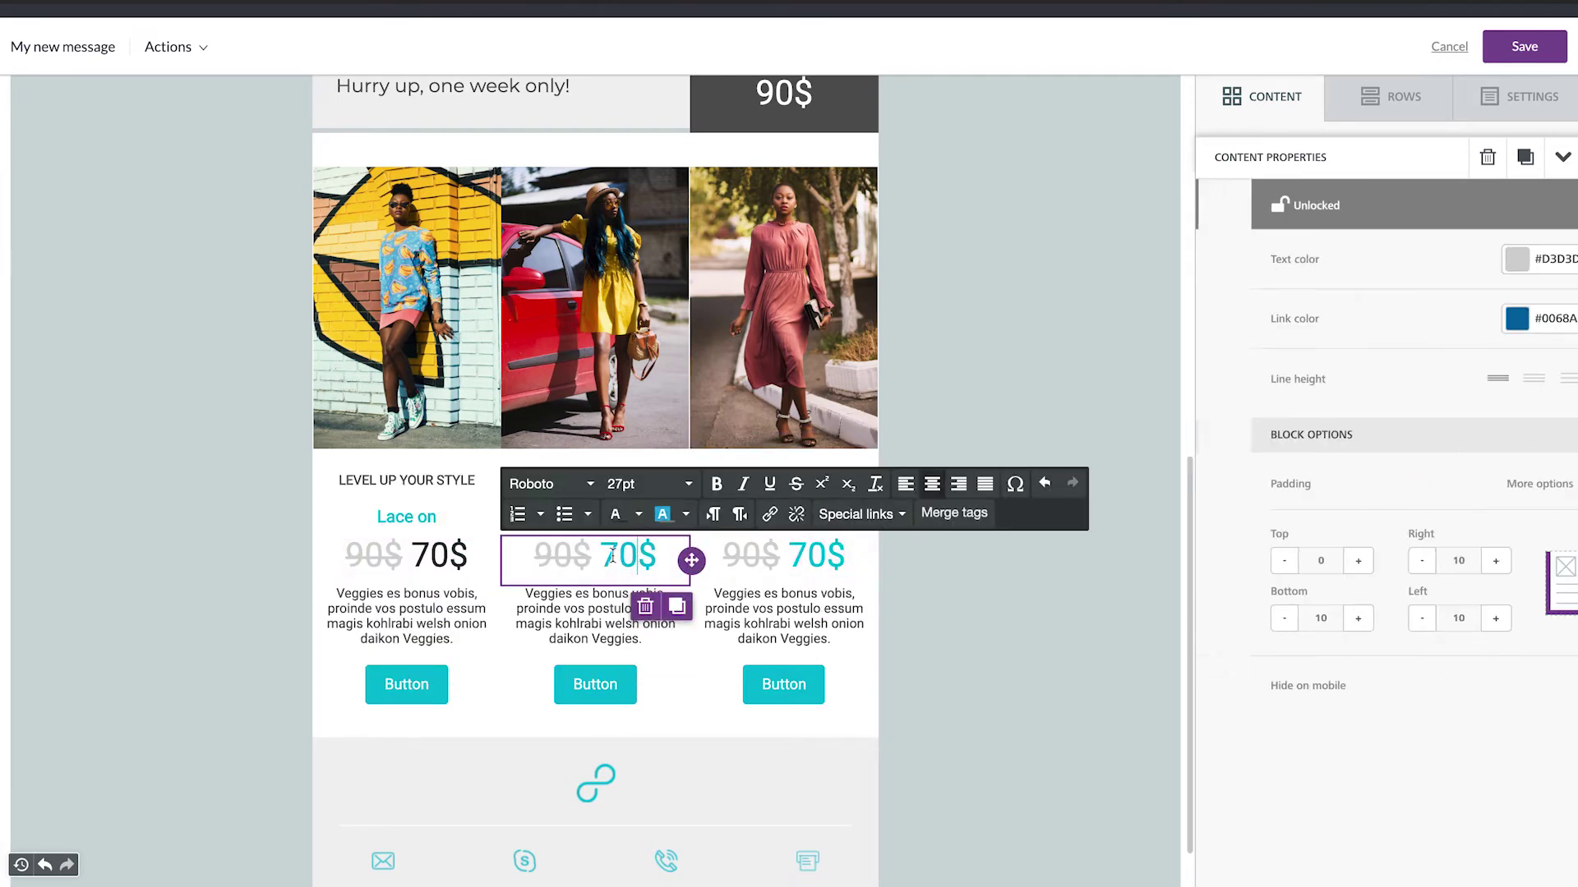
pyautogui.click(641, 514)
pyautogui.click(692, 556)
pyautogui.moveTo(789, 556); pyautogui.dragTo(836, 557)
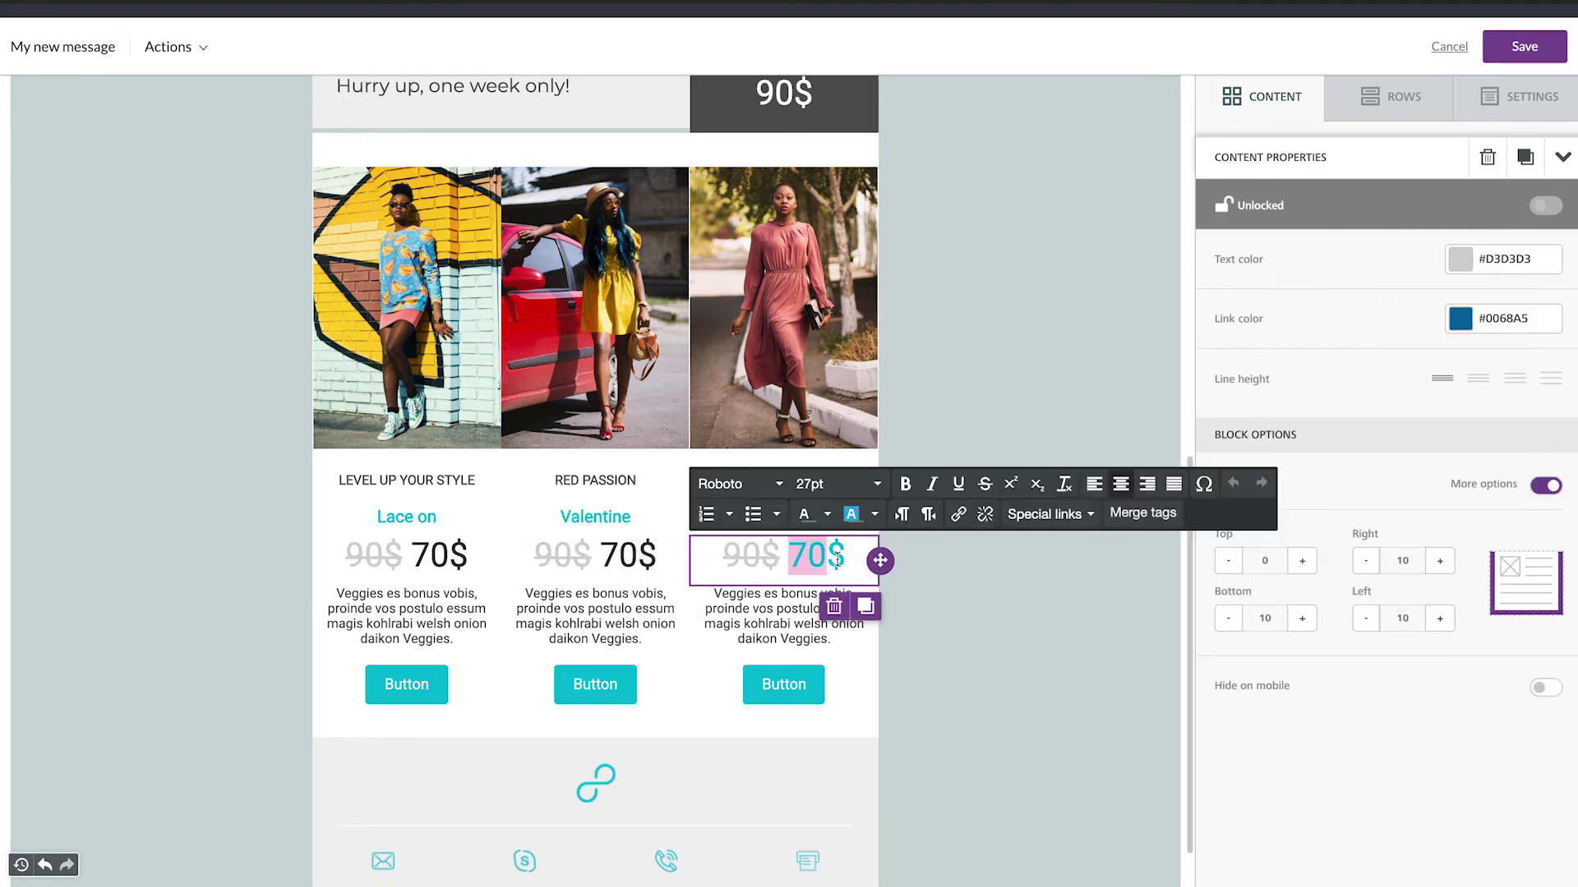
pyautogui.click(828, 514)
pyautogui.click(879, 556)
# Make the Lace on, Valentine and Athena product names black
pyautogui.moveTo(376, 517); pyautogui.dragTo(437, 517)
pyautogui.click(451, 476)
pyautogui.click(374, 514)
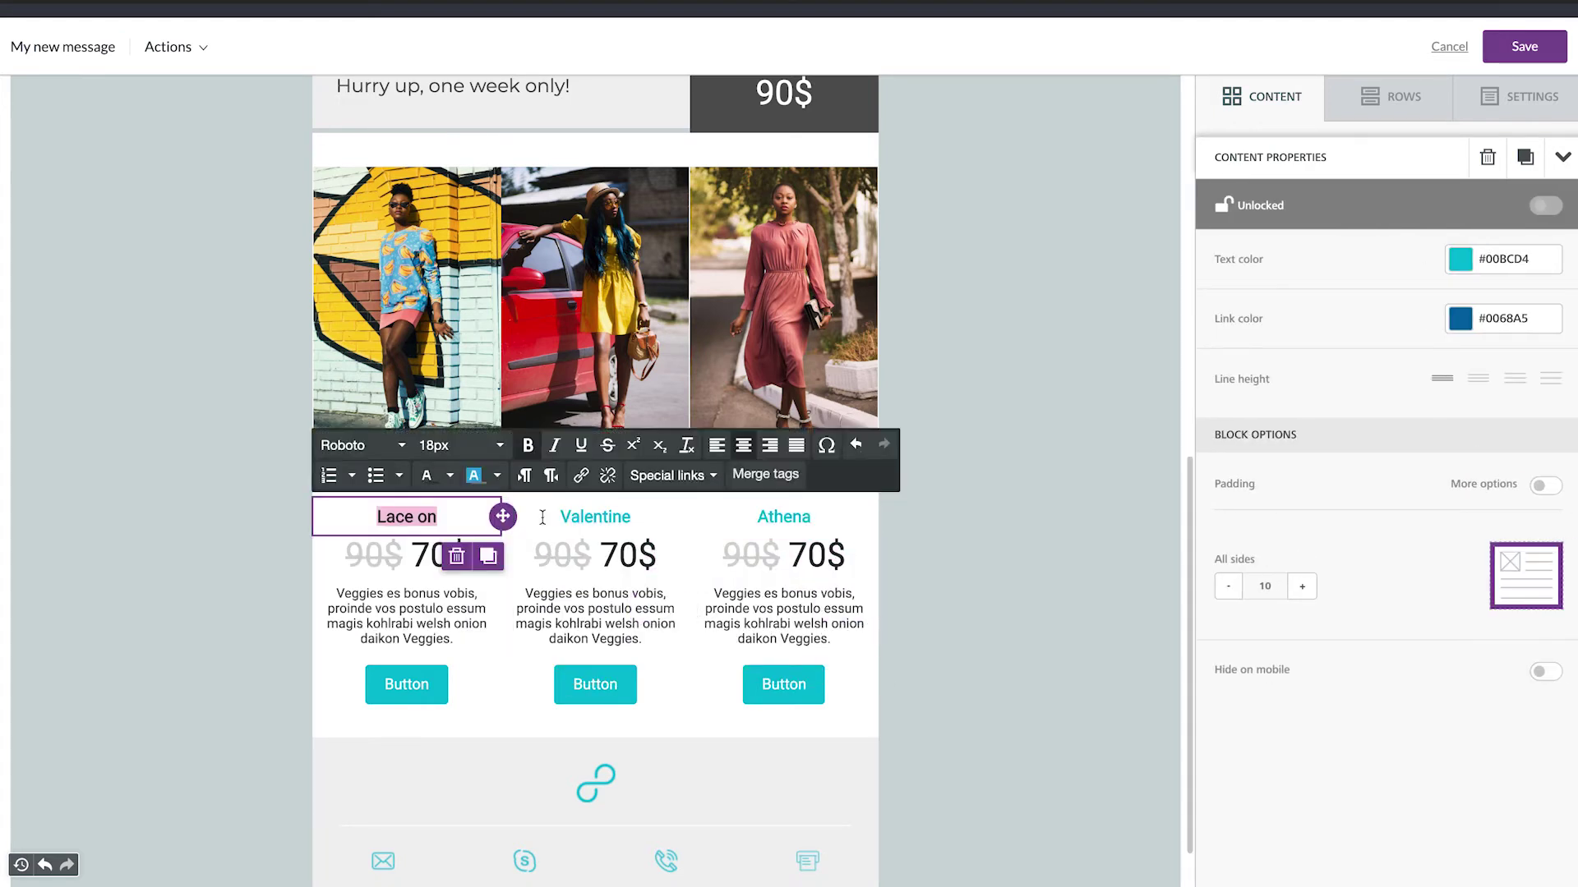
pyautogui.moveTo(561, 517); pyautogui.dragTo(631, 517)
pyautogui.click(638, 475)
pyautogui.click(562, 514)
pyautogui.moveTo(757, 517); pyautogui.dragTo(811, 517)
pyautogui.click(826, 475)
pyautogui.click(852, 511)
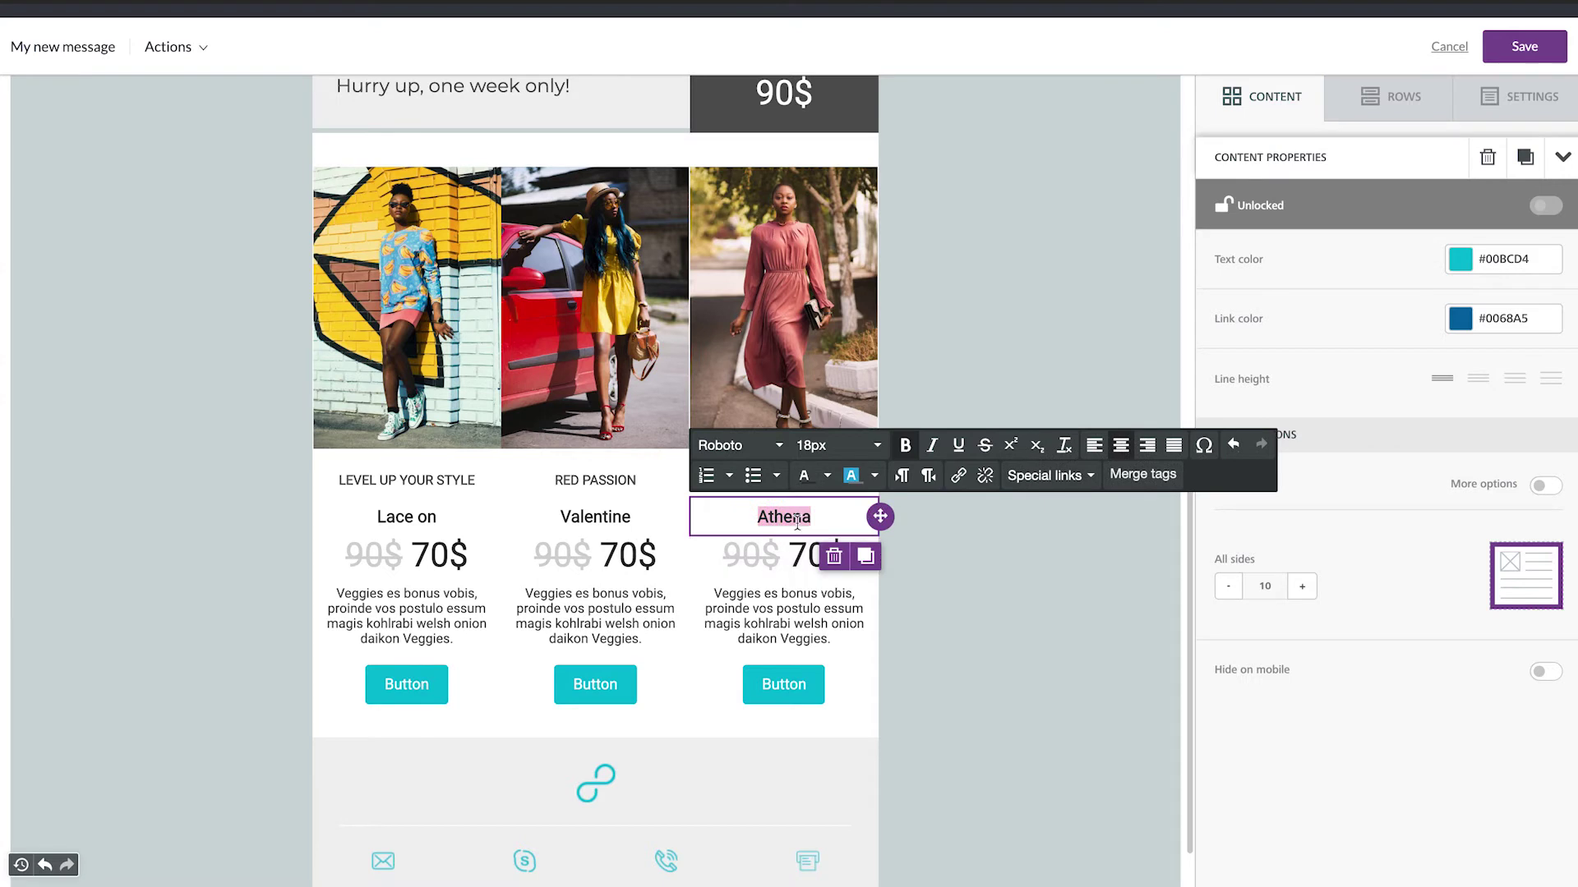
pyautogui.click(429, 684)
pyautogui.moveTo(431, 685); pyautogui.dragTo(385, 685)
# Replace 'Button' with 'Shop now' on the first, second and third product buttons
pyautogui.write('Shop now')
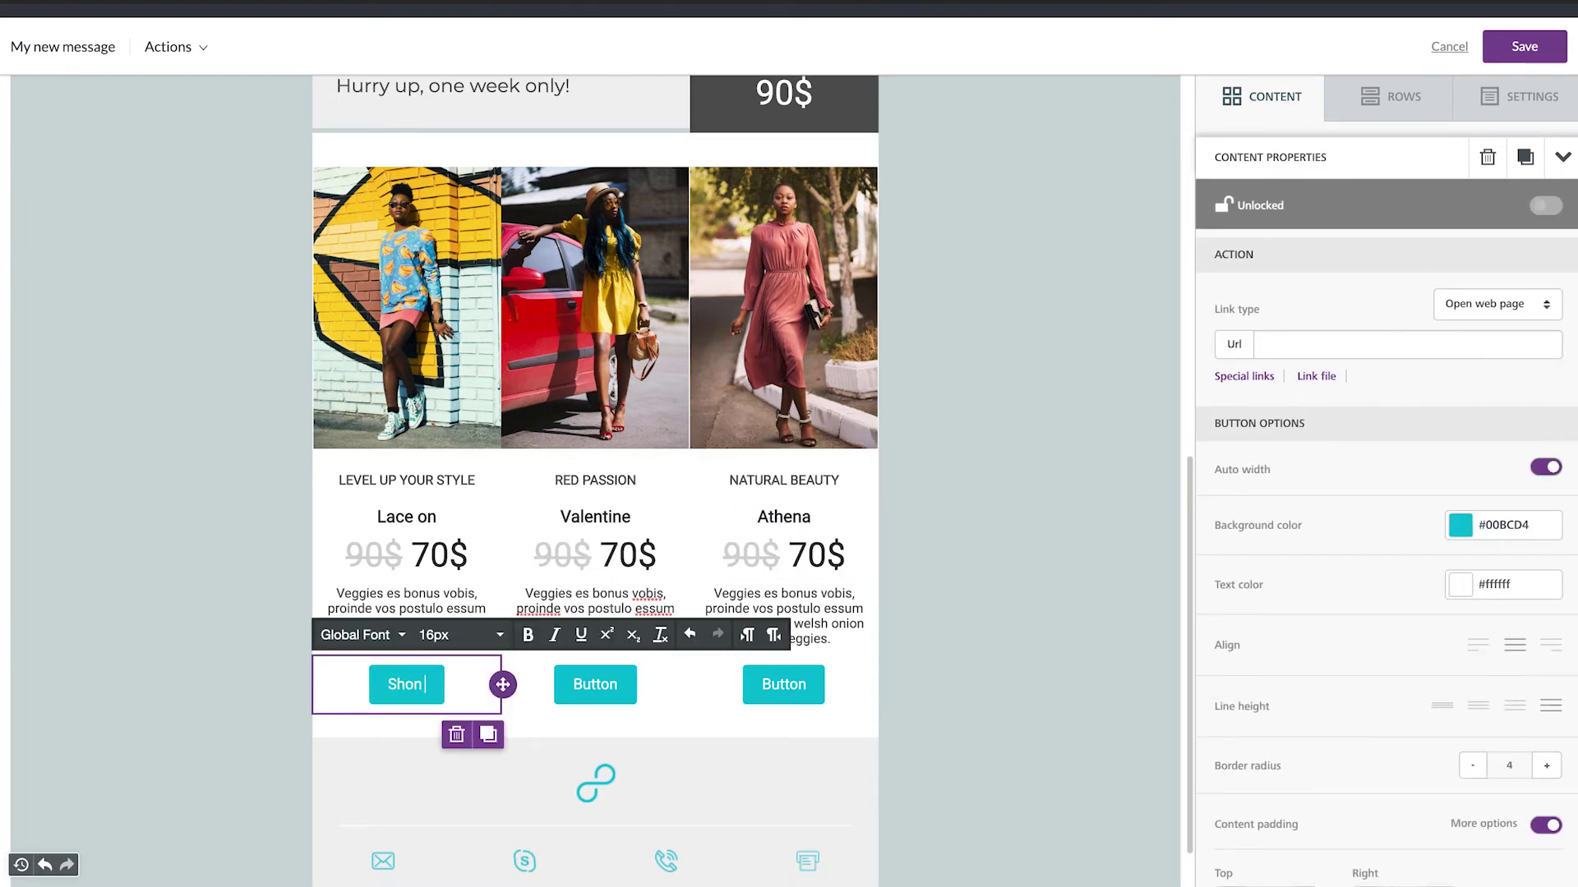
pyautogui.click(618, 684)
pyautogui.moveTo(619, 685); pyautogui.dragTo(573, 685)
pyautogui.write('Shop now')
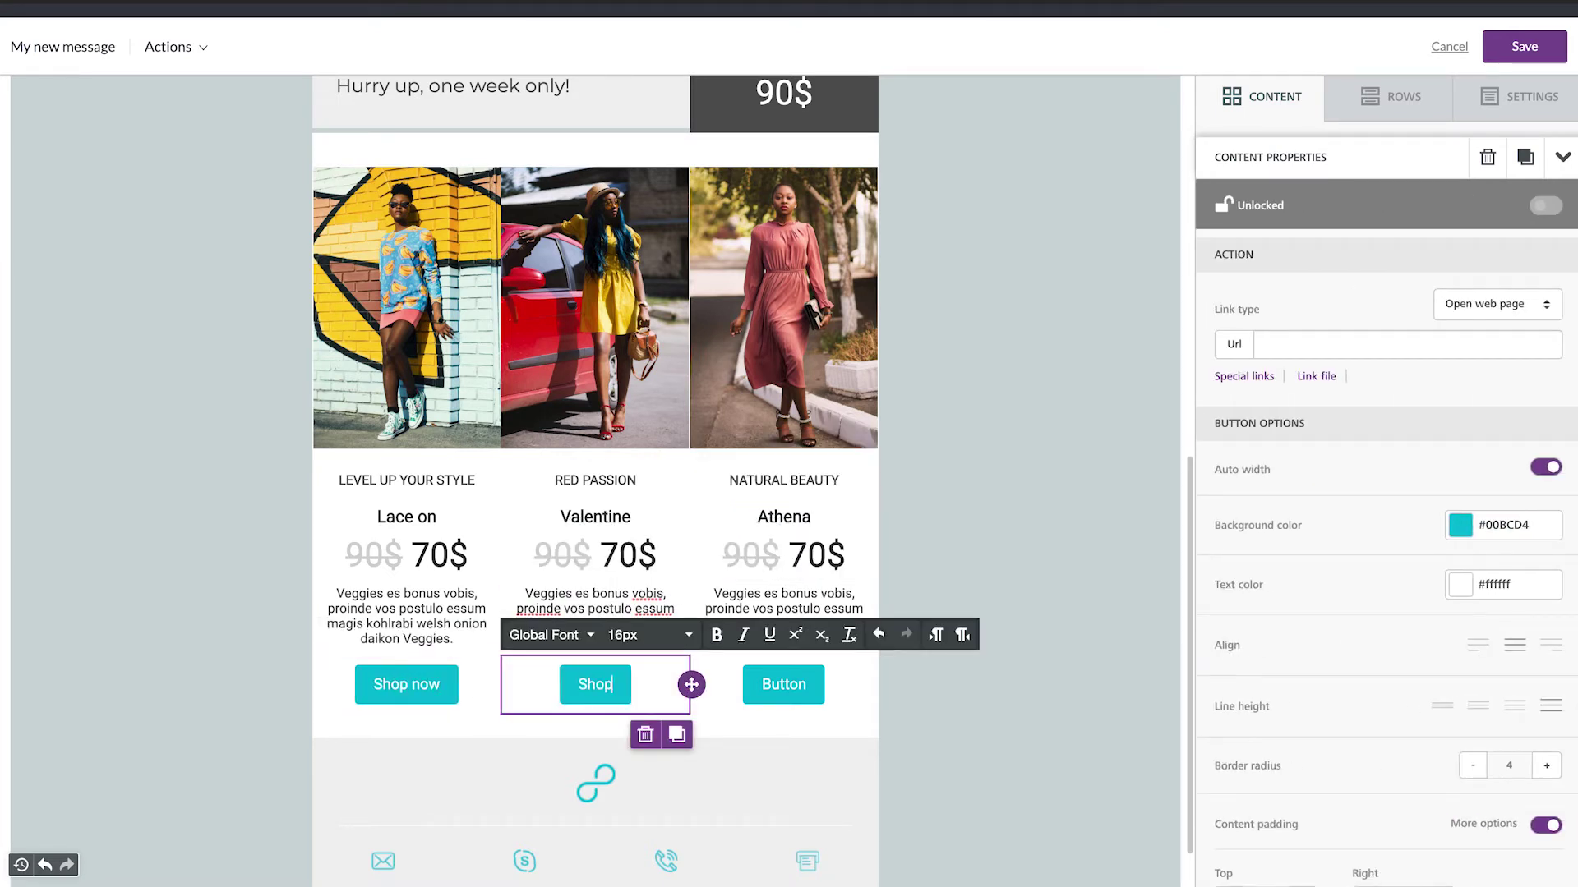
pyautogui.click(807, 684)
pyautogui.moveTo(808, 685); pyautogui.dragTo(756, 680)
pyautogui.press('BackSpace')
pyautogui.write('Shop now')
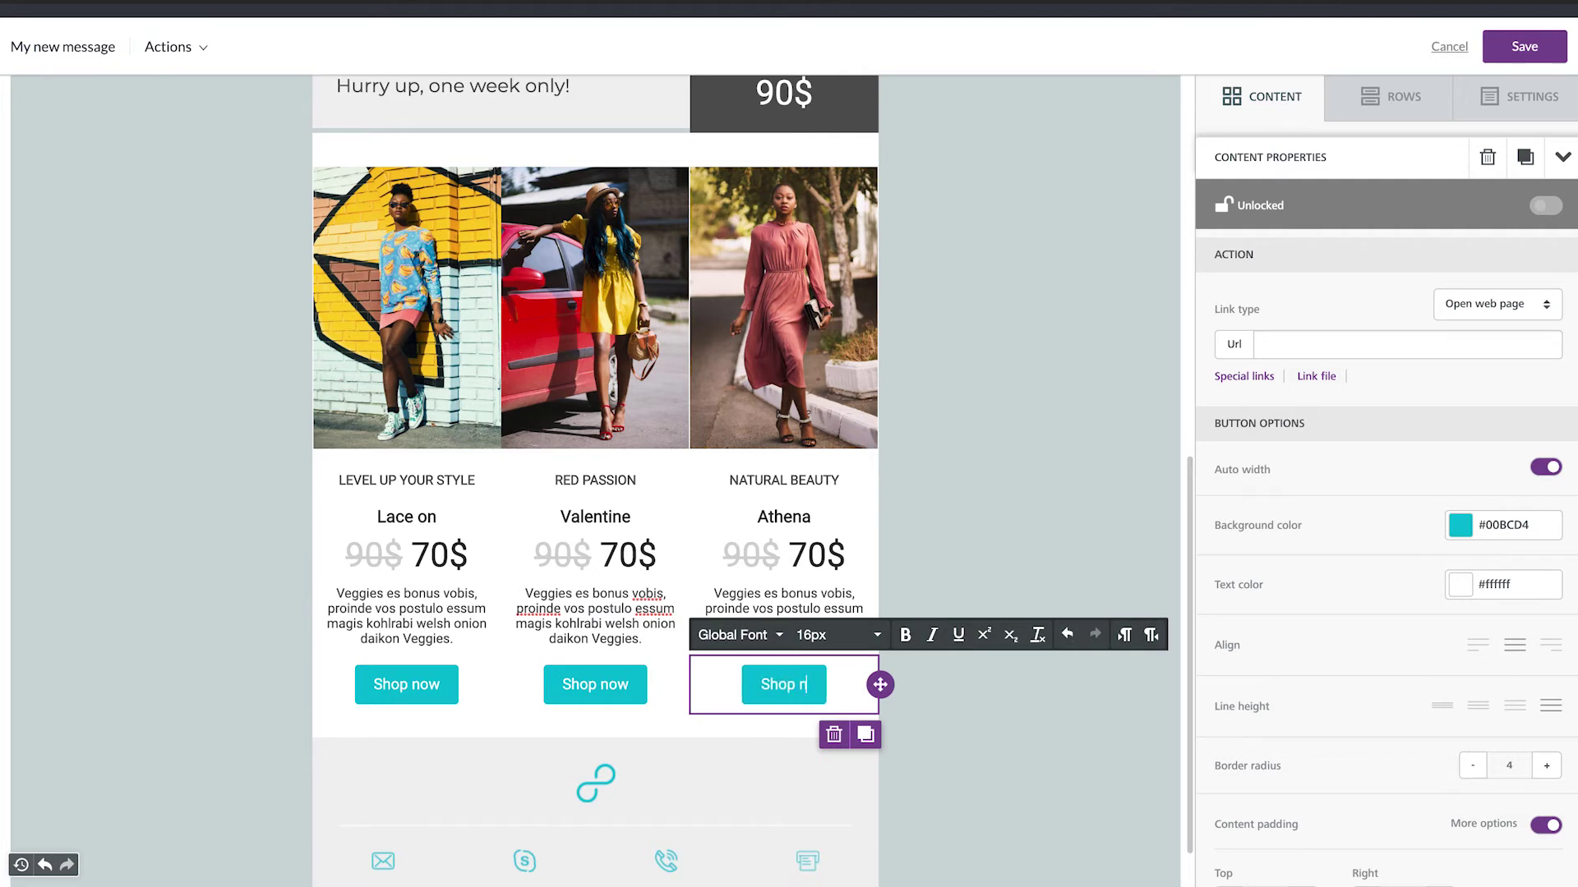
pyautogui.click(366, 695)
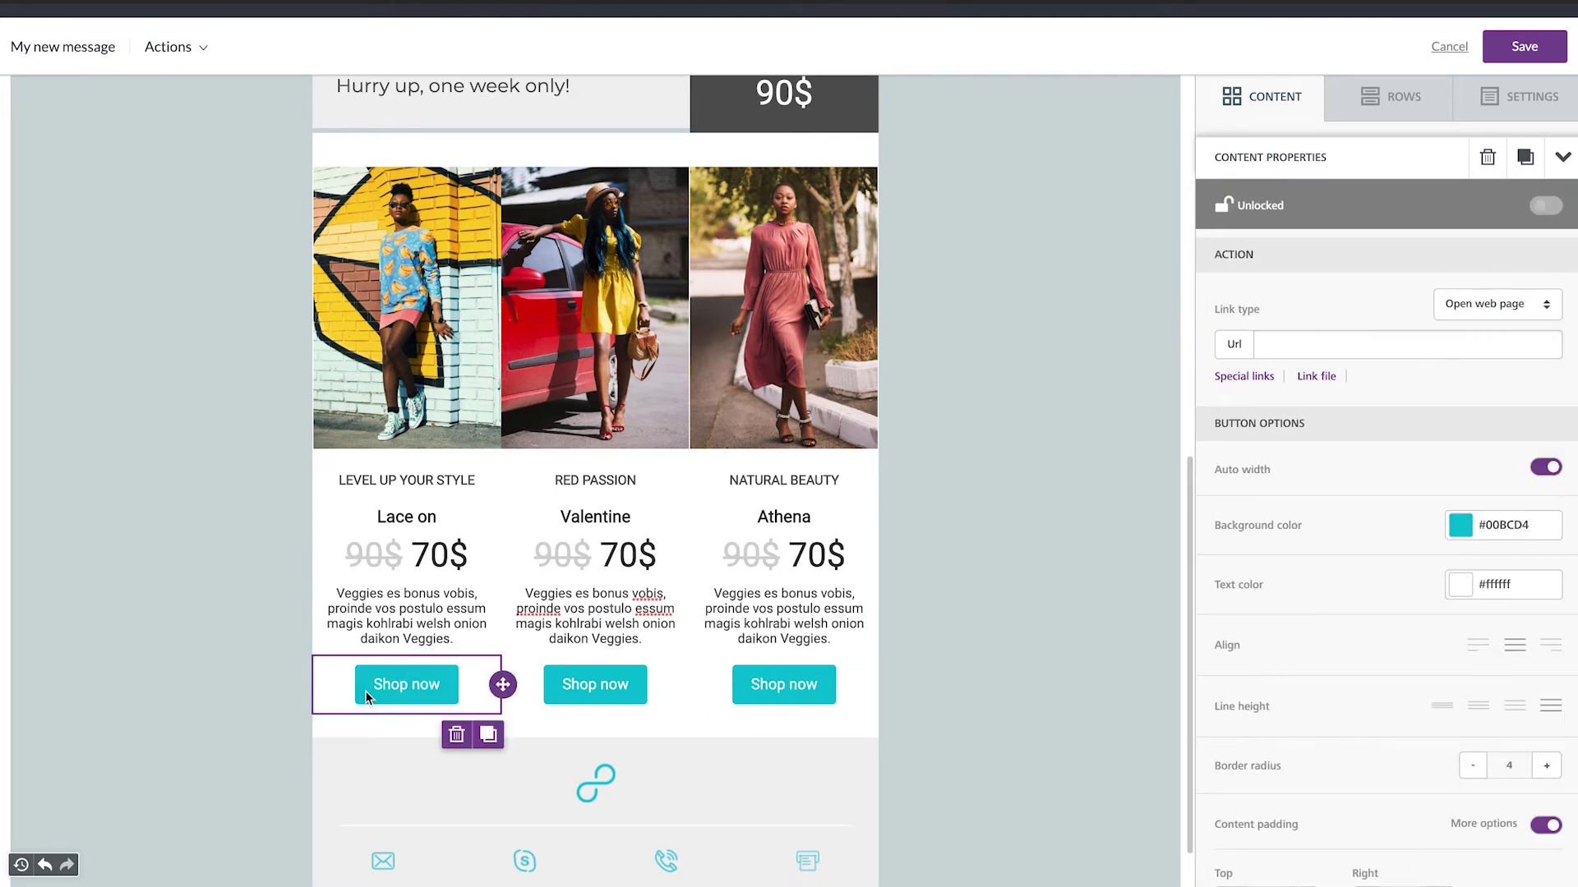
pyautogui.click(380, 694)
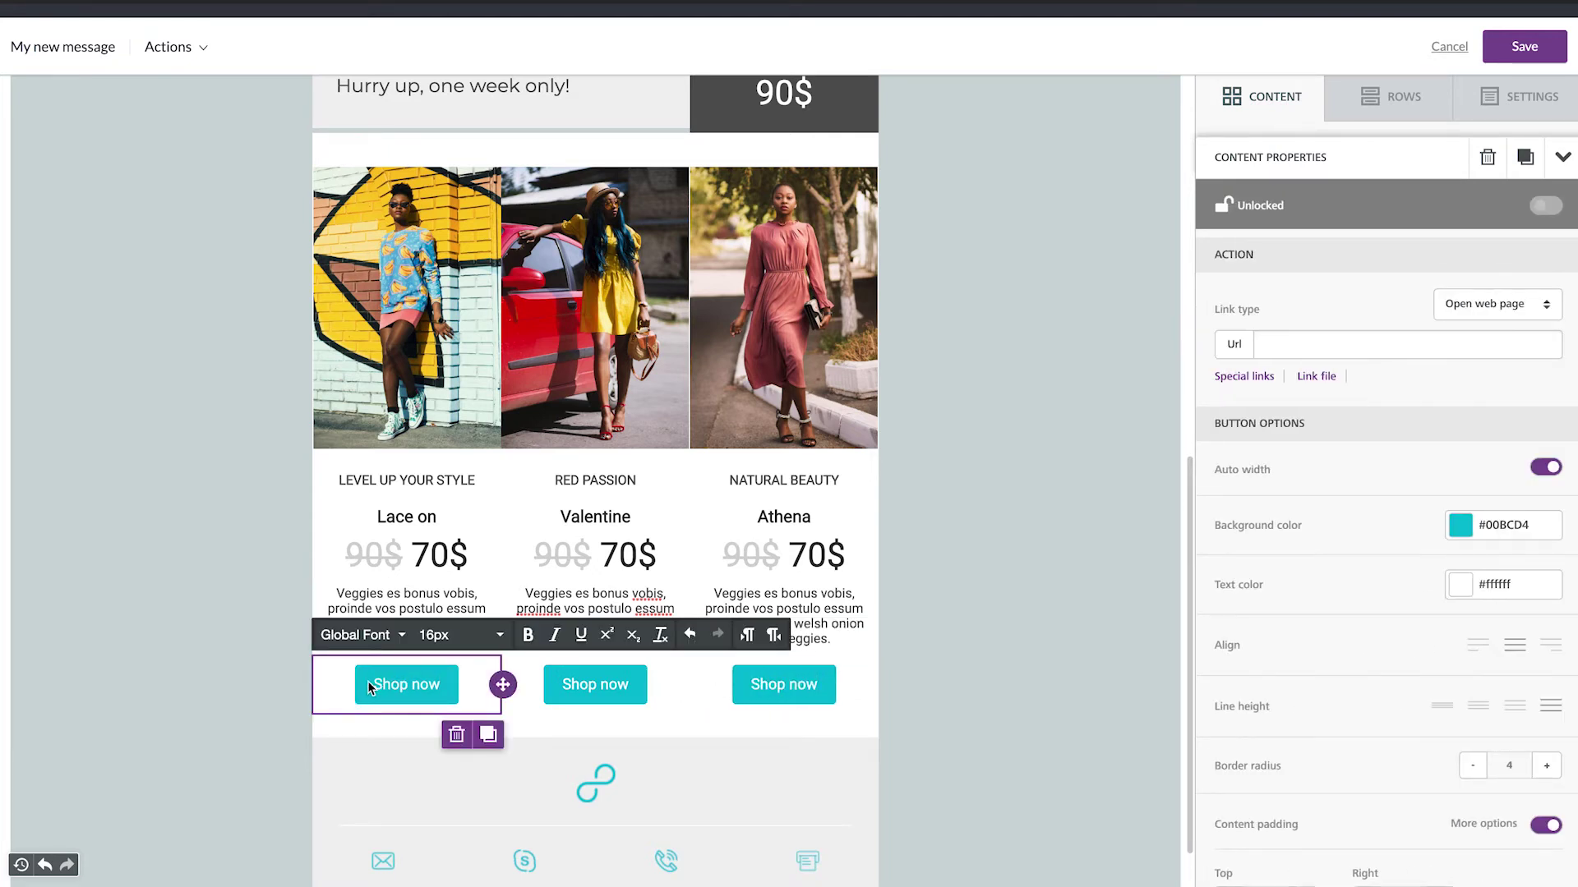
# Give the first Shop now button a transparent background and a 3px dark grey border
pyautogui.click(367, 692)
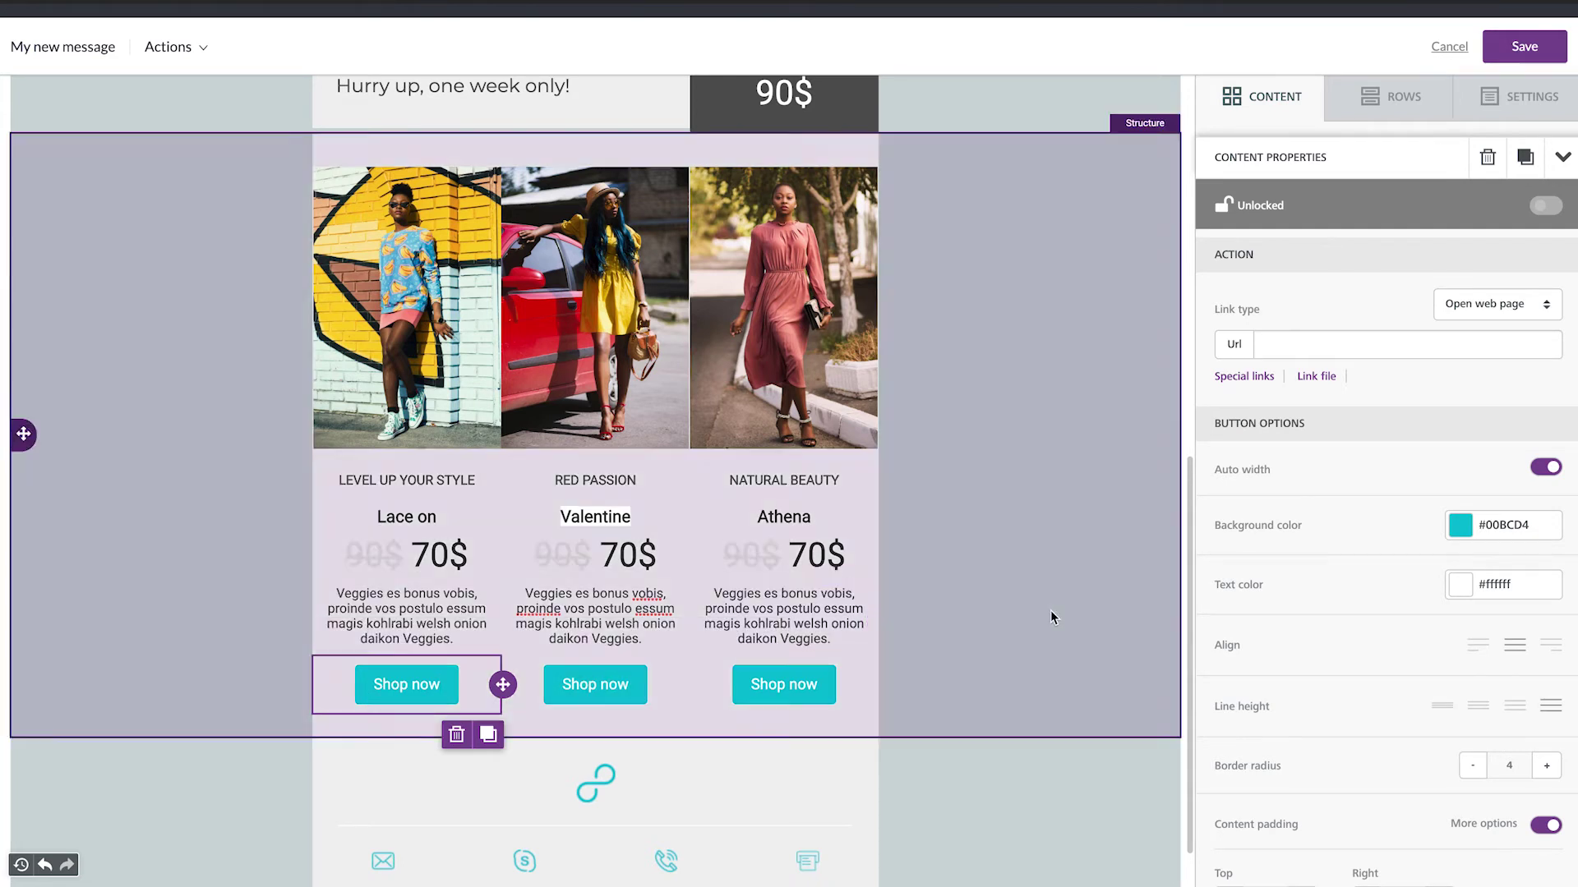
pyautogui.scroll(-3, 1389, 565)
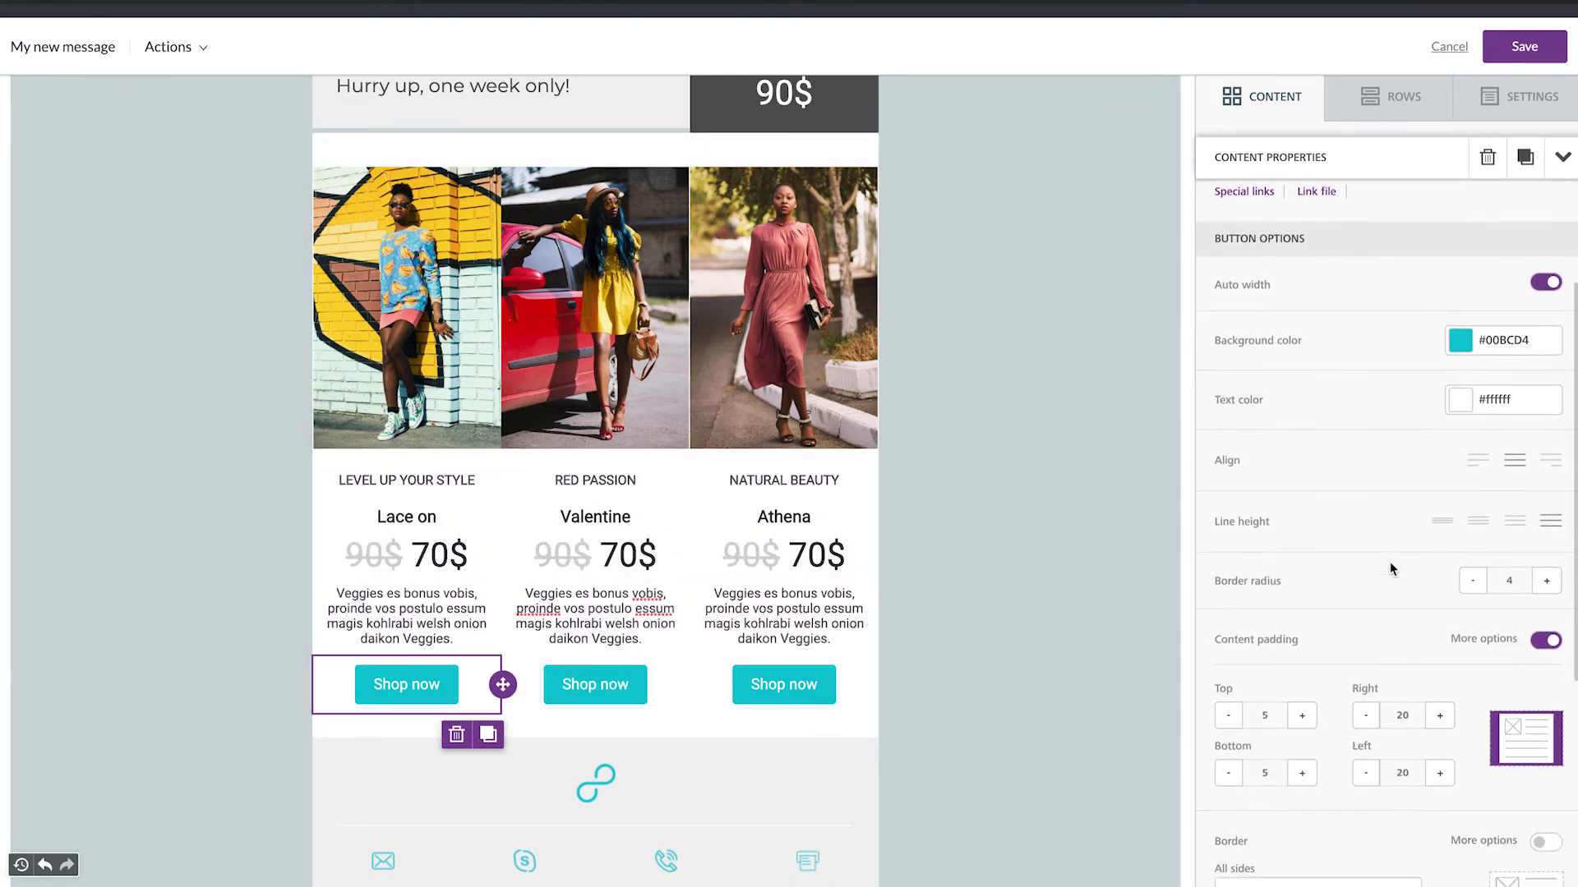
pyautogui.click(1465, 343)
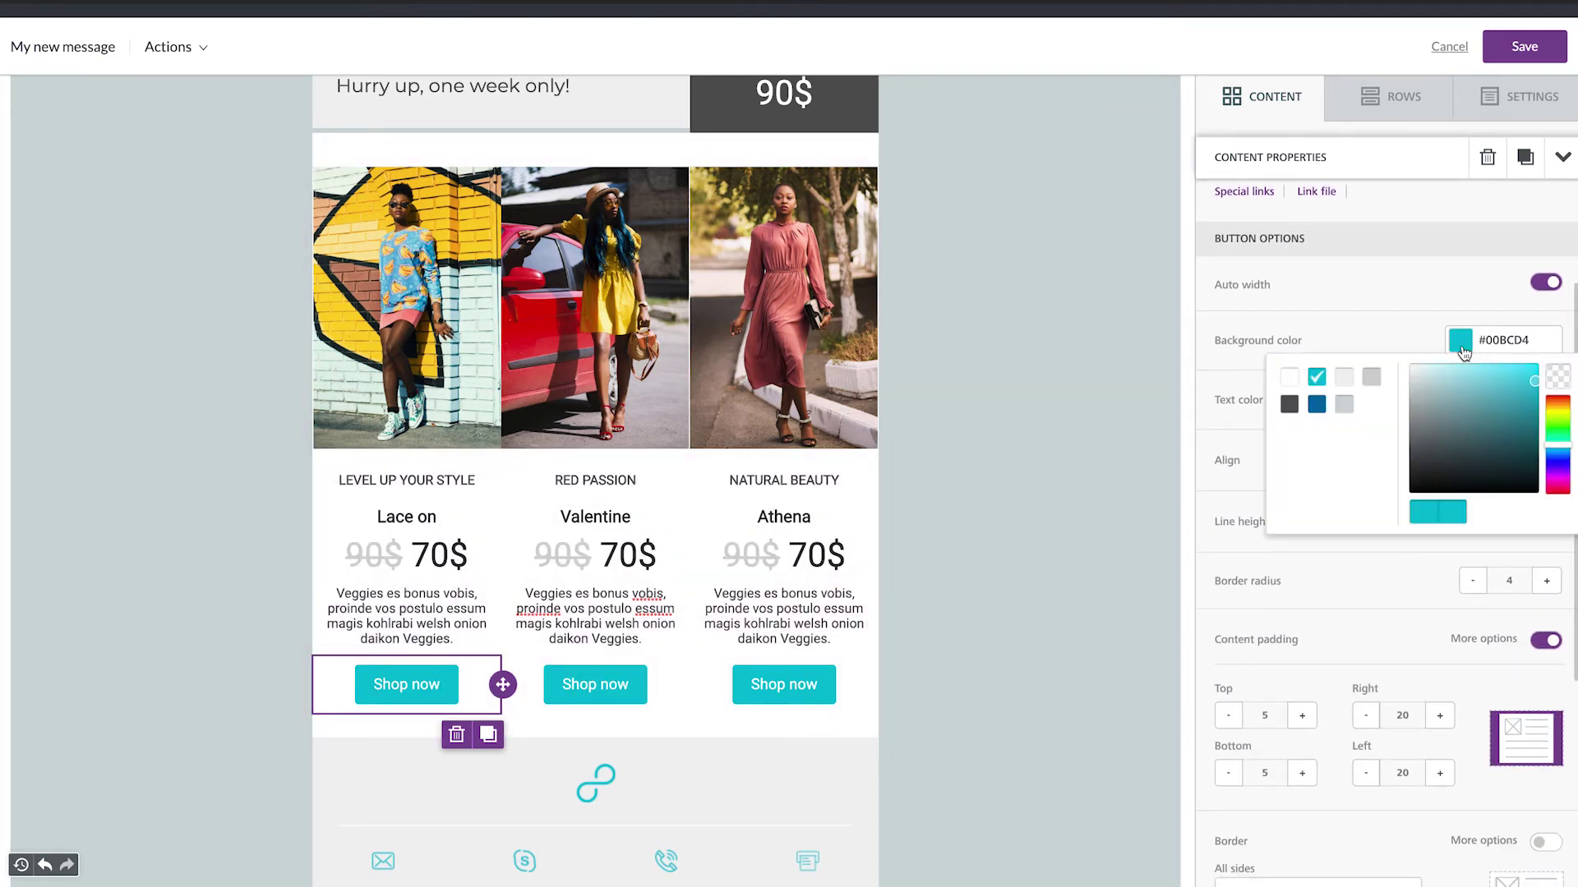
pyautogui.click(1290, 378)
pyautogui.click(1559, 380)
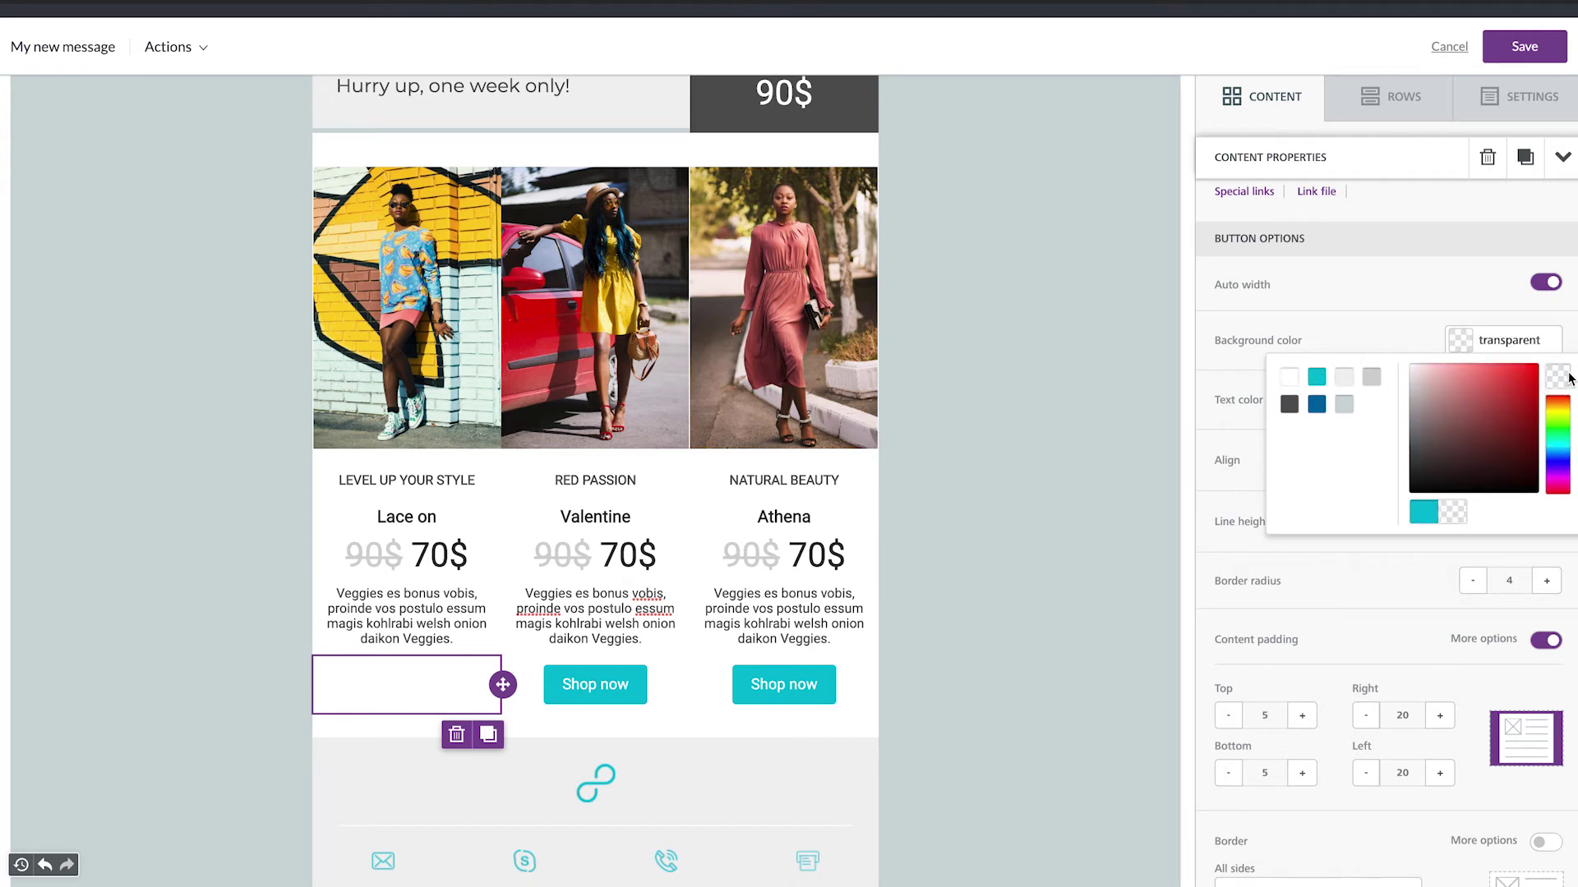
pyautogui.click(1367, 302)
pyautogui.scroll(-4, 1373, 593)
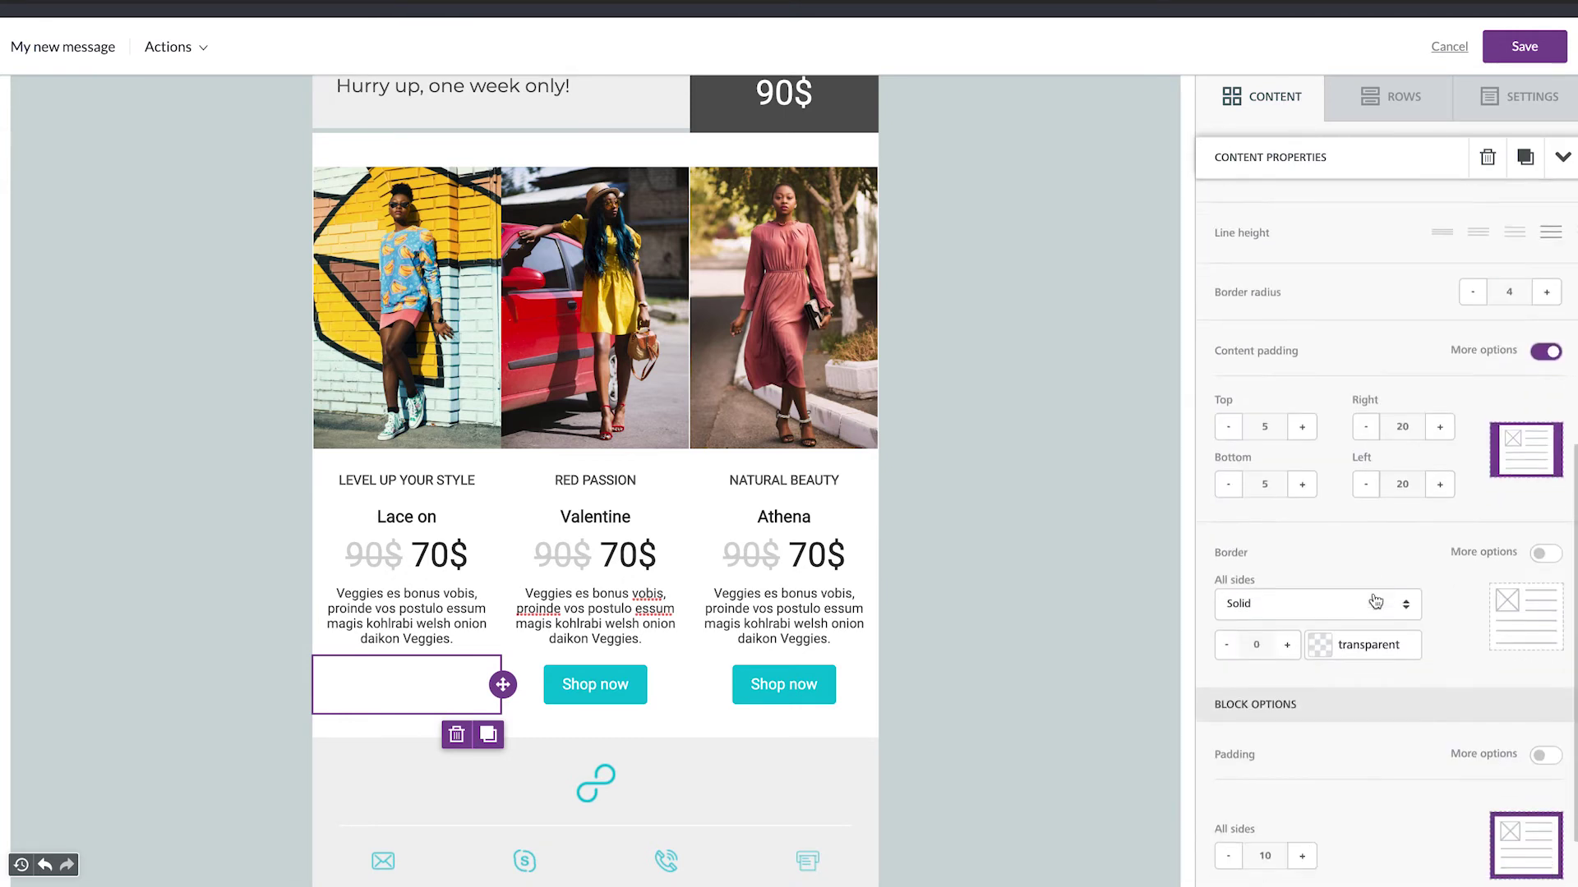
pyautogui.scroll(-1, 1375, 602)
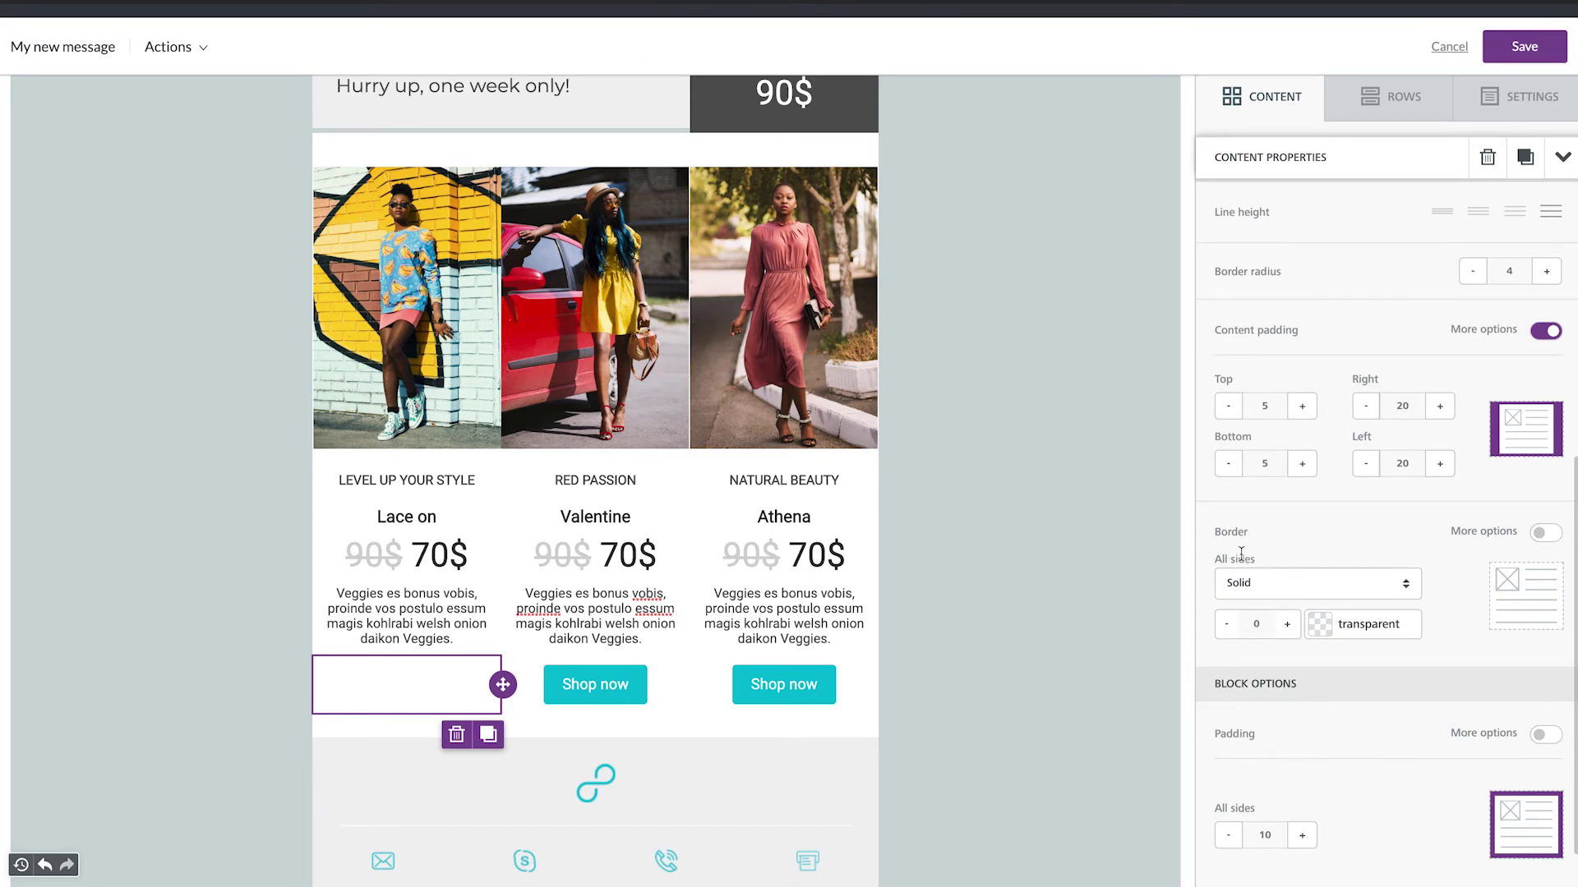
pyautogui.click(1321, 624)
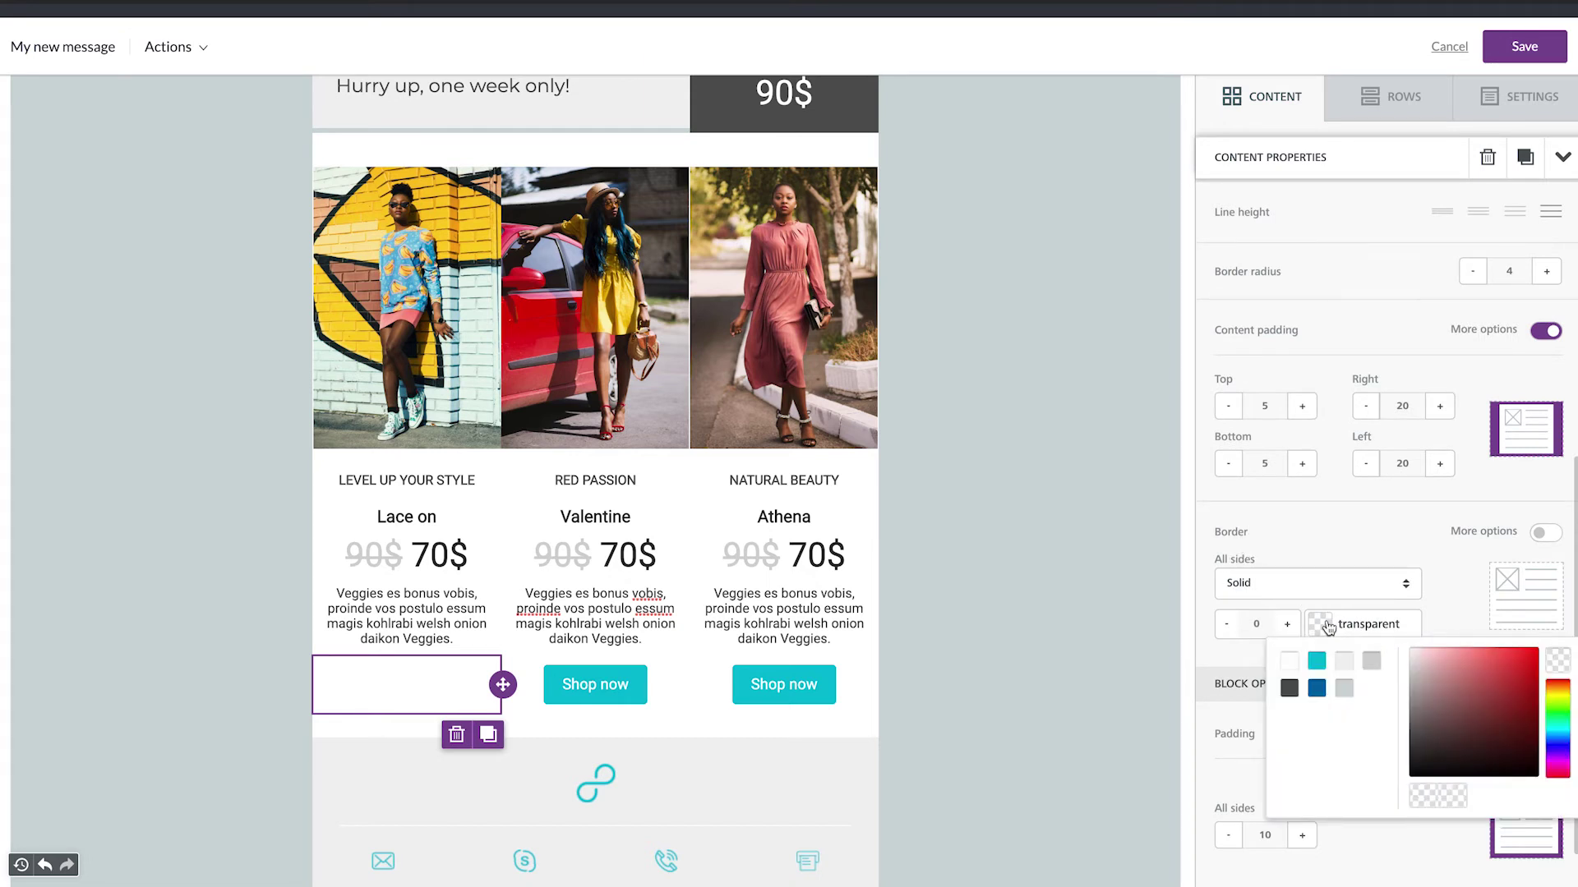
pyautogui.click(1289, 689)
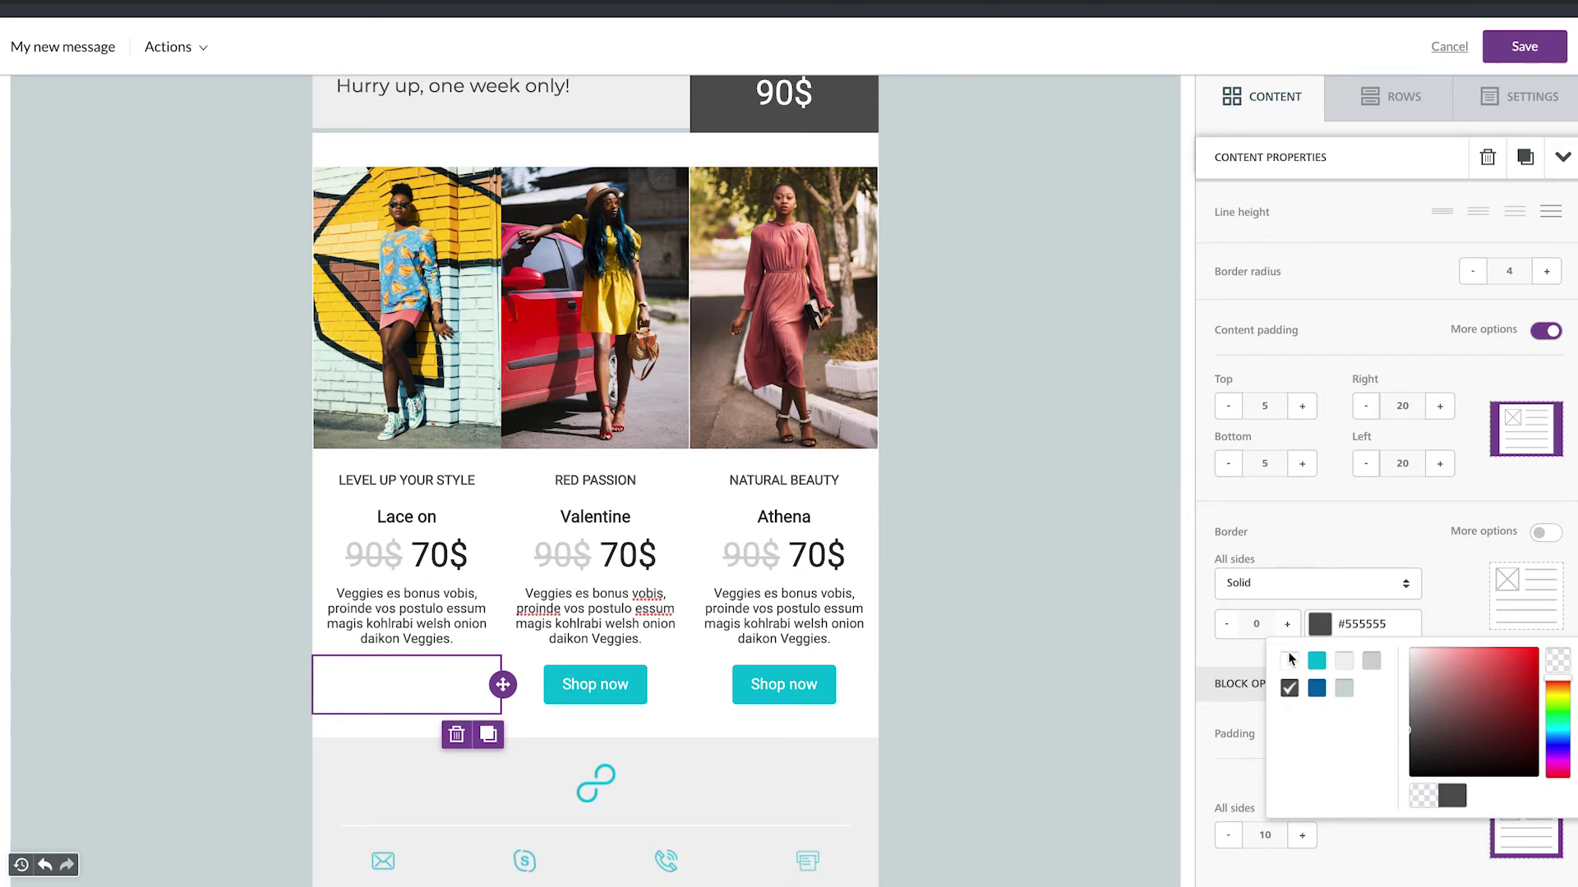
pyautogui.click(1288, 625)
pyautogui.click(1288, 626)
pyautogui.click(1287, 625)
pyautogui.click(1288, 625)
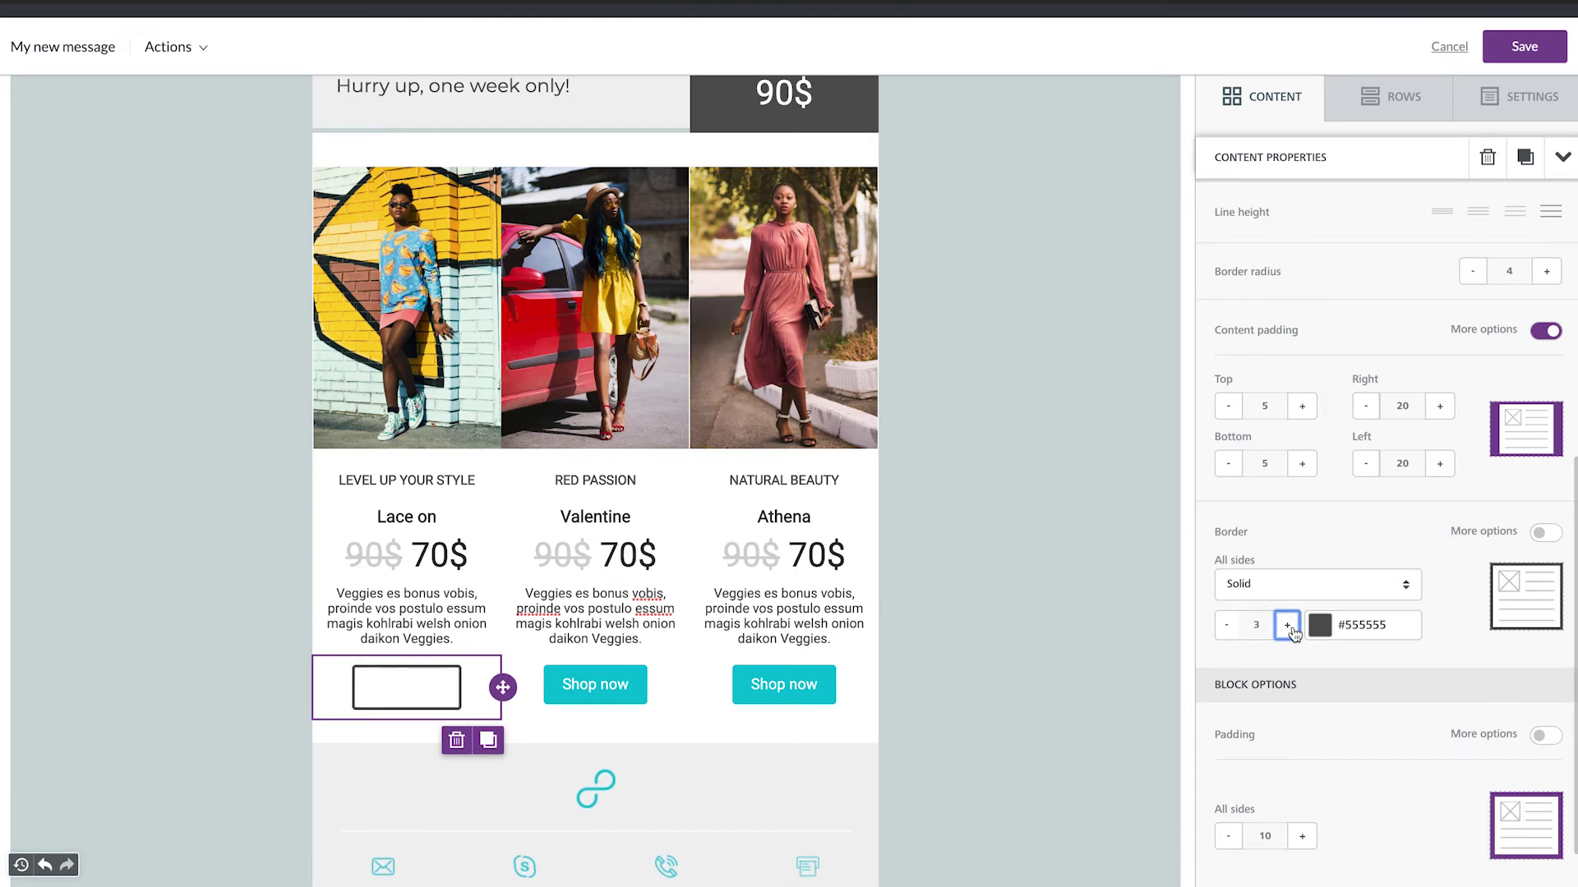
pyautogui.click(1288, 625)
pyautogui.click(1227, 626)
# Reduce the first button's corner rounding and make its label dark grey
pyautogui.scroll(2, 1397, 493)
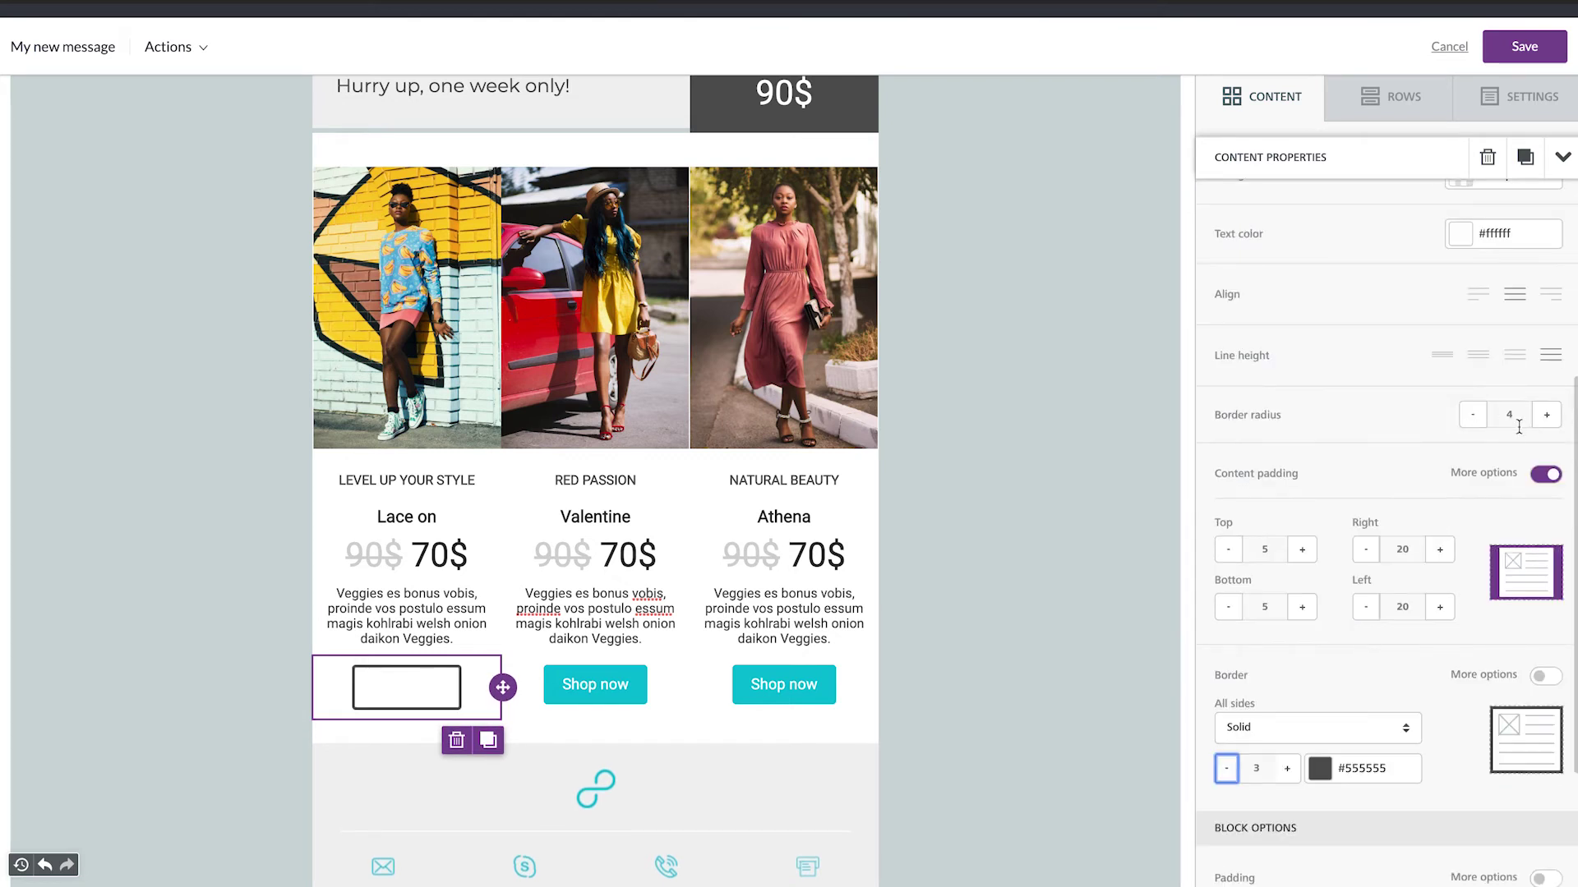
pyautogui.click(1472, 419)
pyautogui.scroll(2, 1431, 414)
pyautogui.click(1461, 395)
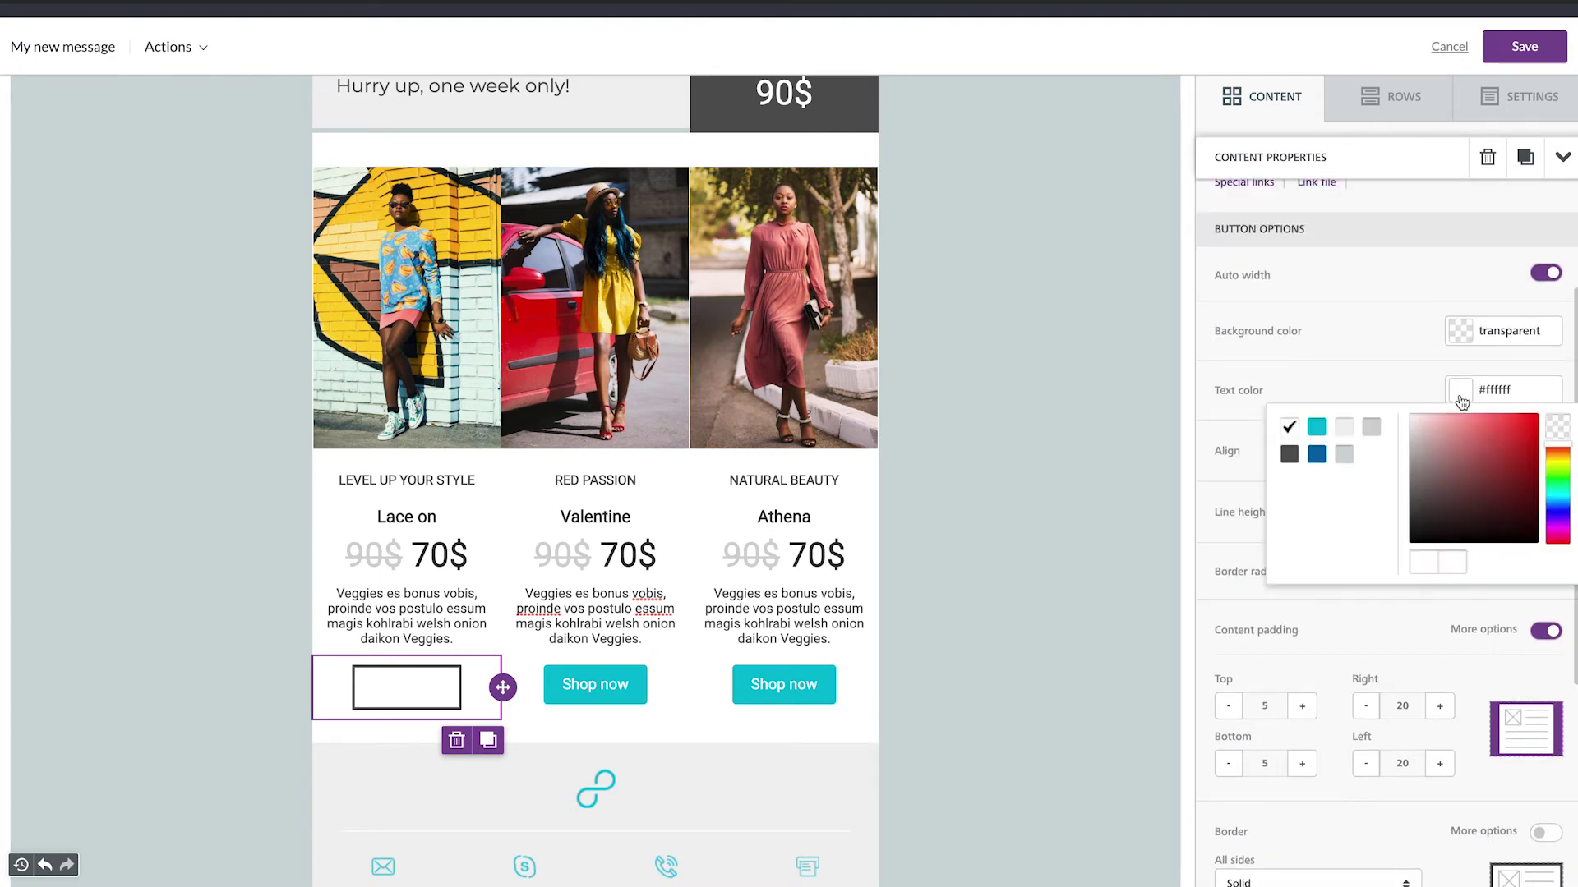
pyautogui.click(1289, 454)
pyautogui.click(1342, 394)
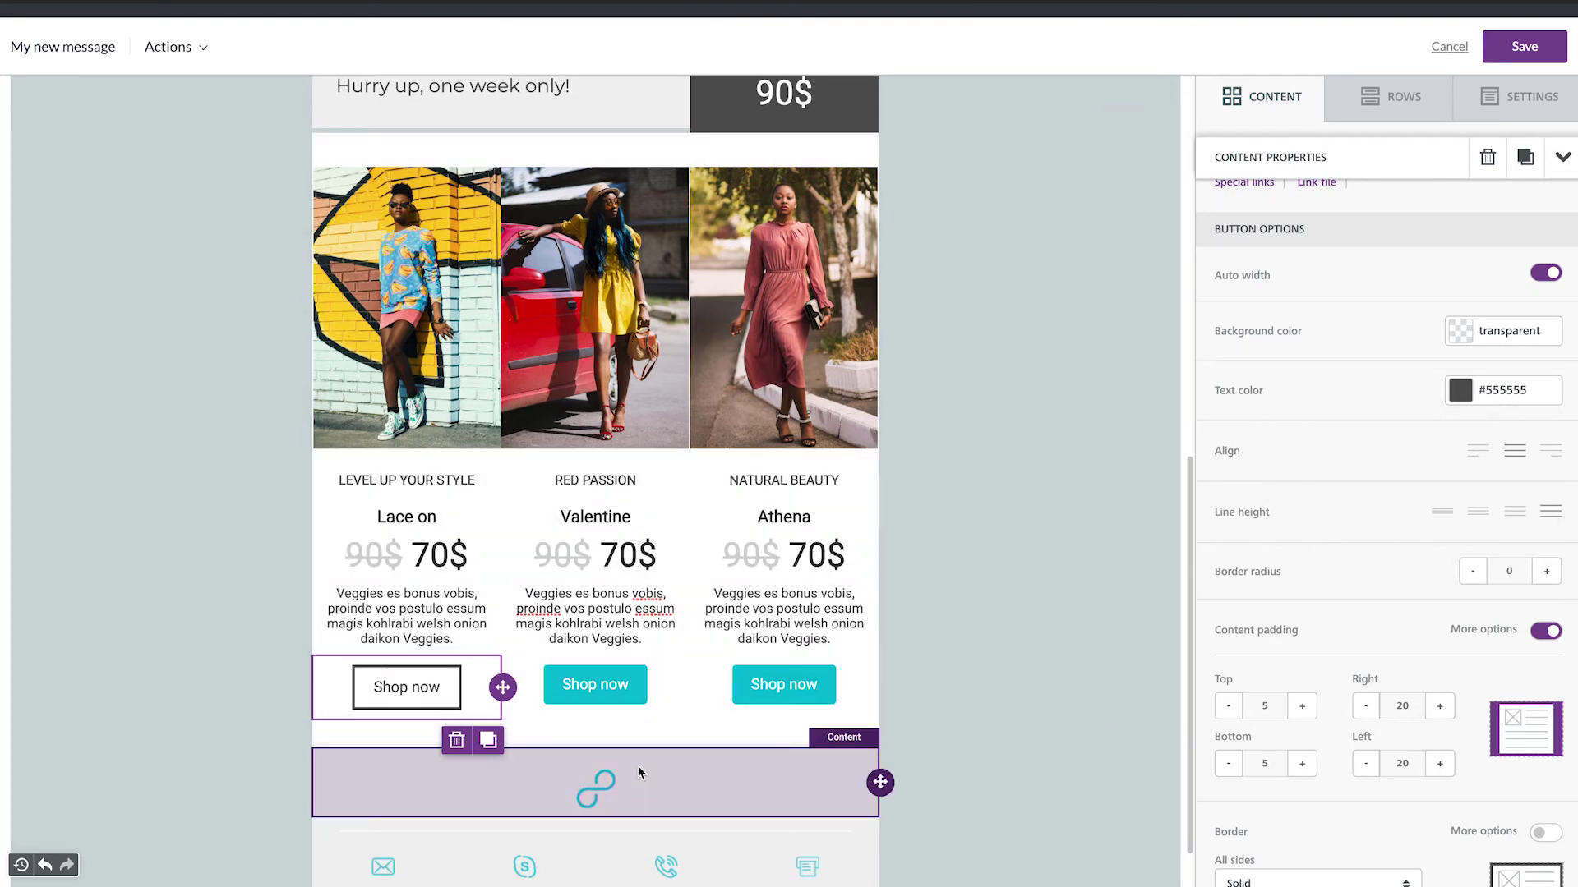
# Restyle the middle Shop now button: transparent background, dark grey text, solid 3px dark grey border
pyautogui.click(609, 708)
pyautogui.click(1461, 525)
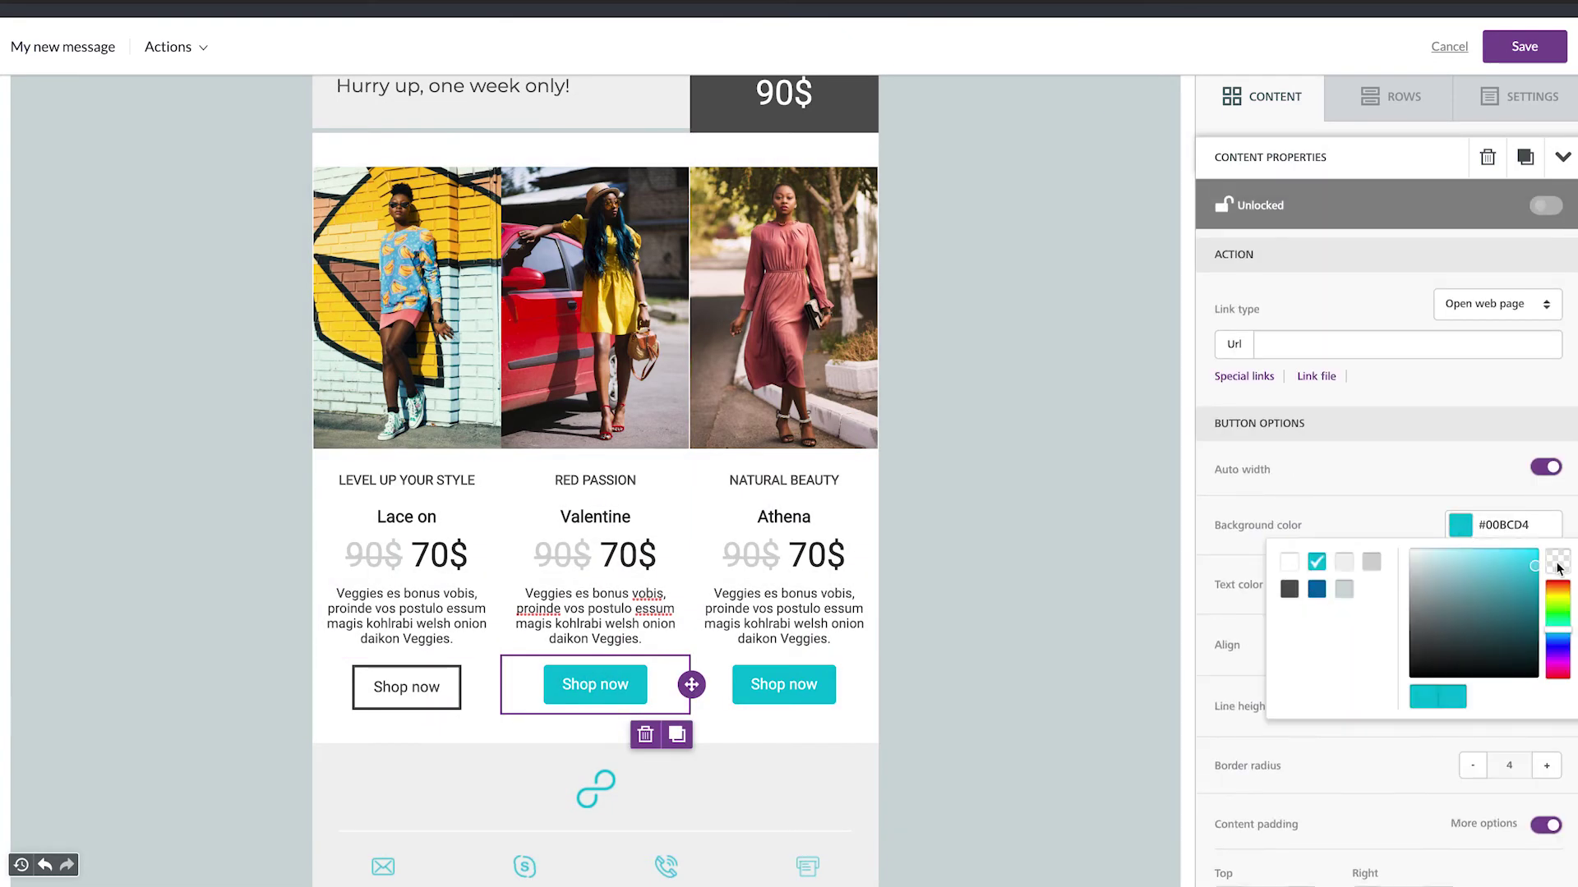
pyautogui.click(1557, 561)
pyautogui.click(1461, 584)
pyautogui.click(1334, 552)
pyautogui.scroll(-5, 1331, 575)
pyautogui.click(1322, 627)
pyautogui.click(1246, 651)
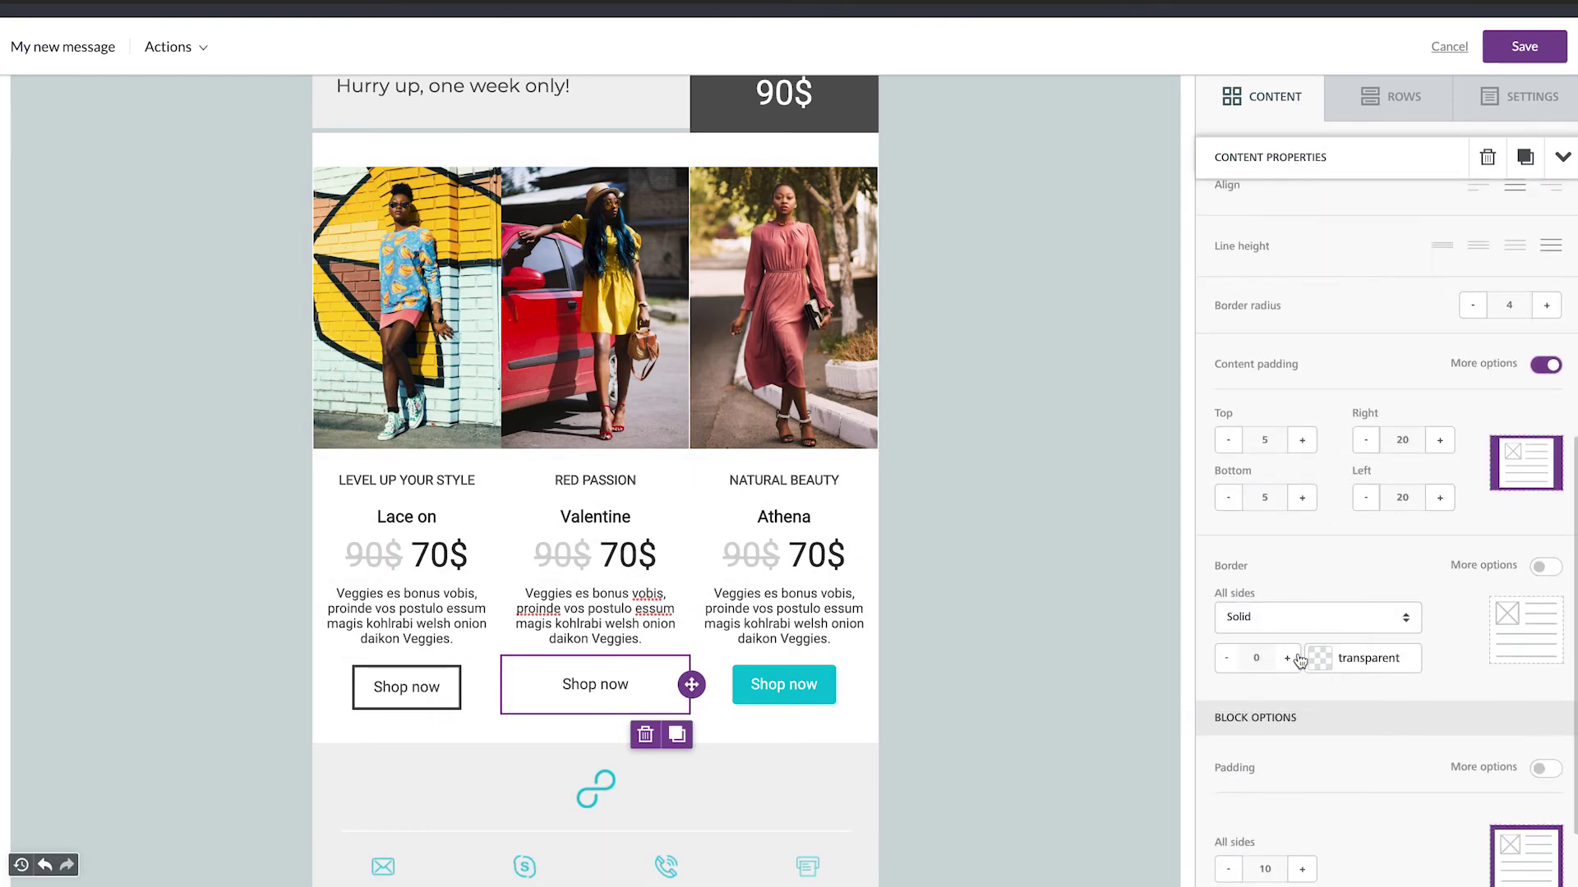
pyautogui.click(1287, 659)
pyautogui.click(1319, 659)
pyautogui.click(1310, 720)
pyautogui.click(1227, 659)
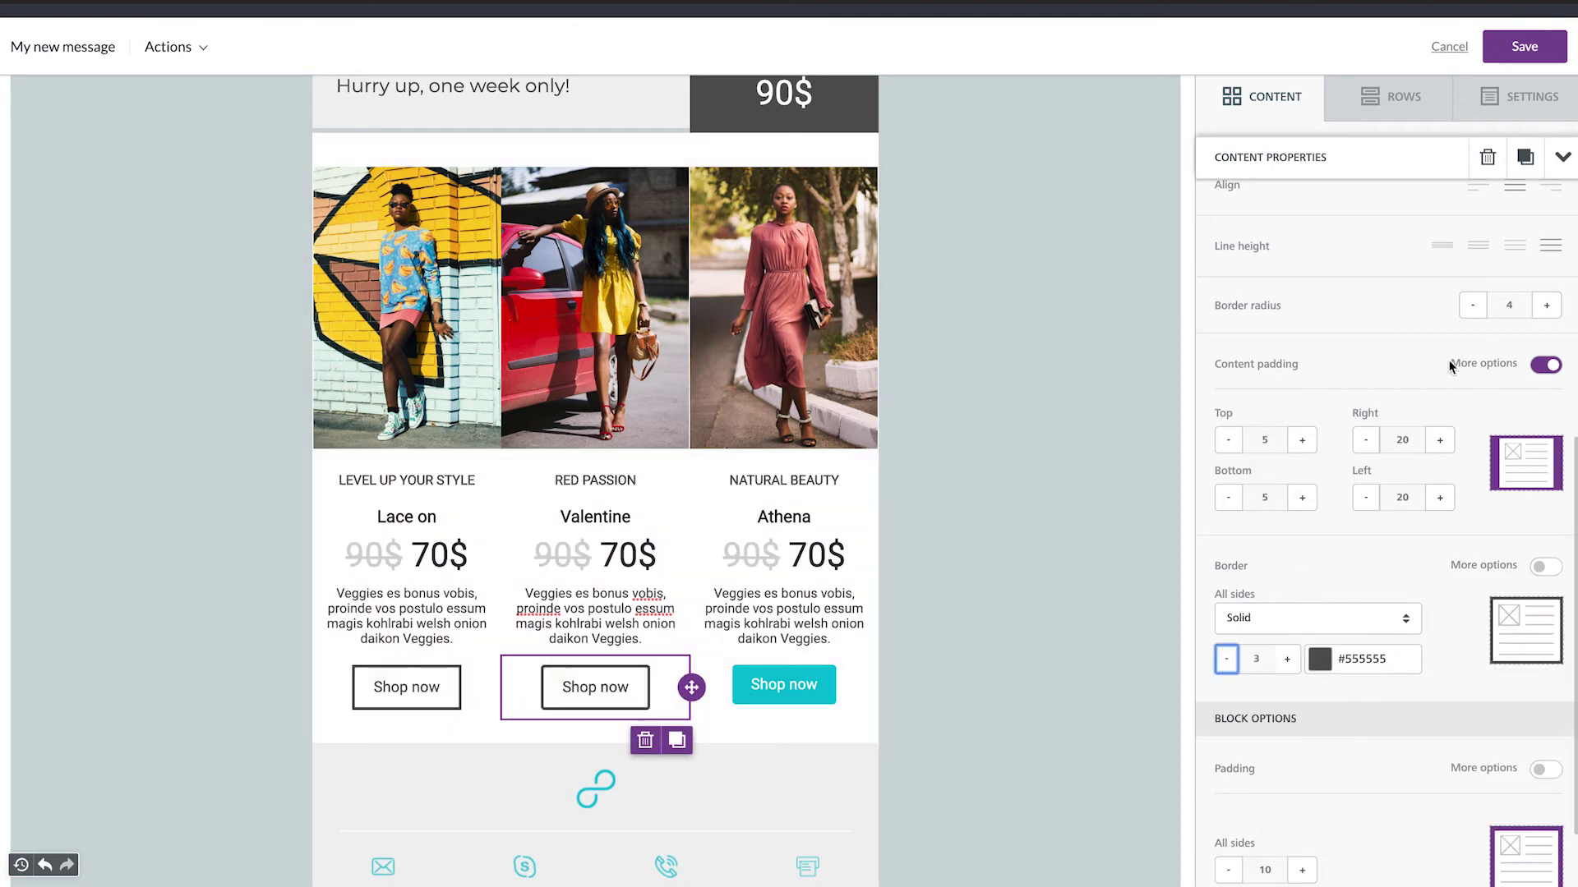
# Restyle the third Shop now button: transparent background, dark grey text, square corners, 3px dark grey border
pyautogui.click(806, 698)
pyautogui.click(1460, 525)
pyautogui.click(1557, 561)
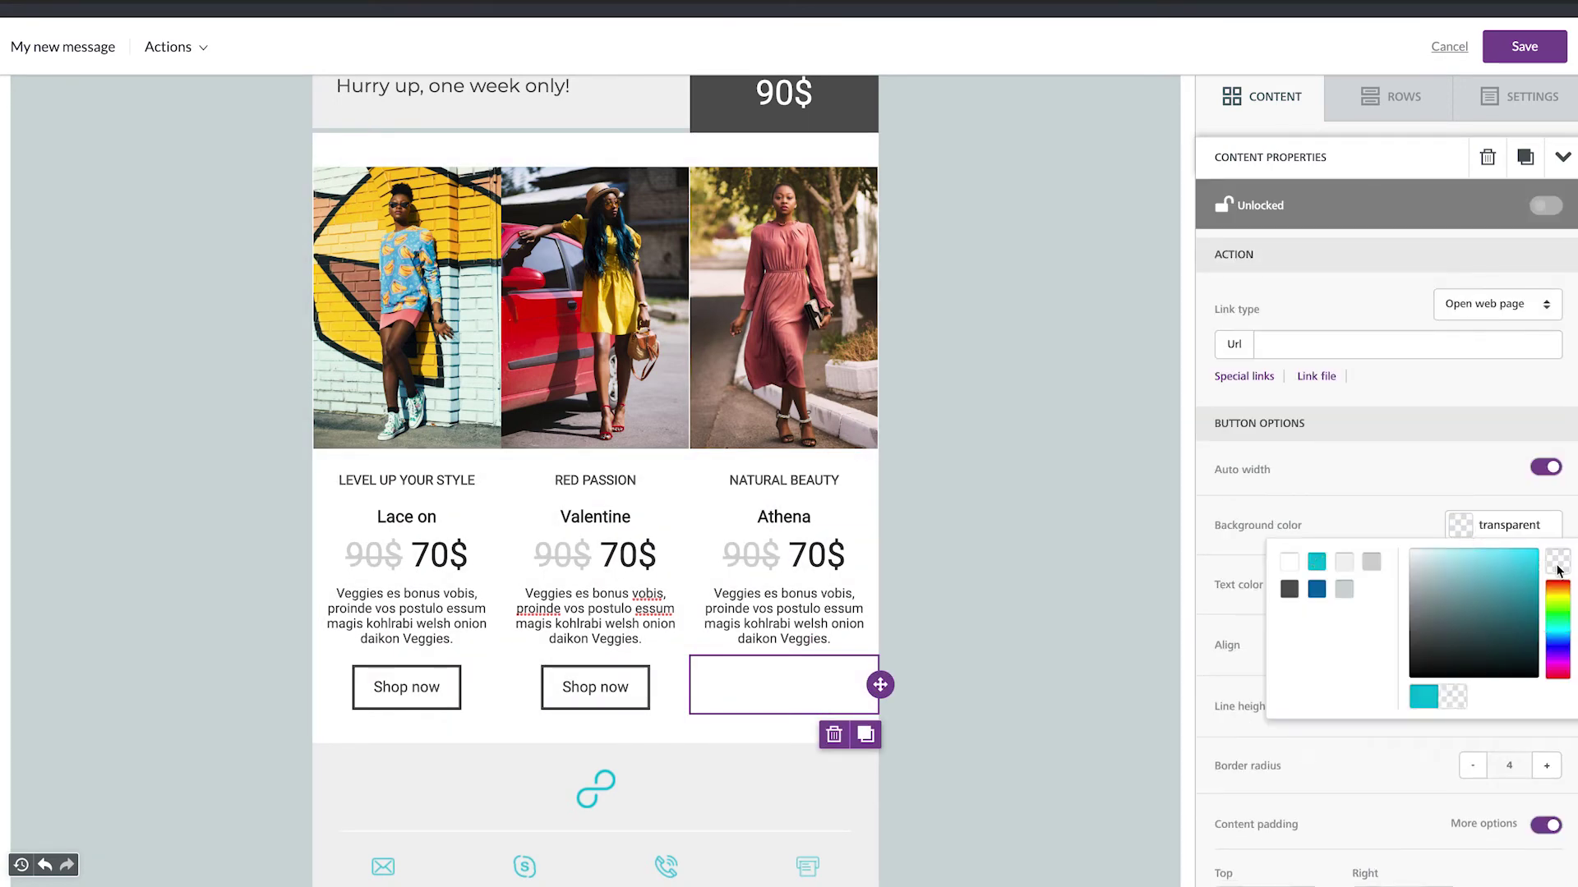
pyautogui.click(1461, 584)
pyautogui.click(1289, 648)
pyautogui.click(1347, 546)
pyautogui.scroll(-2, 1348, 546)
pyautogui.scroll(-2, 1348, 545)
pyautogui.click(1473, 465)
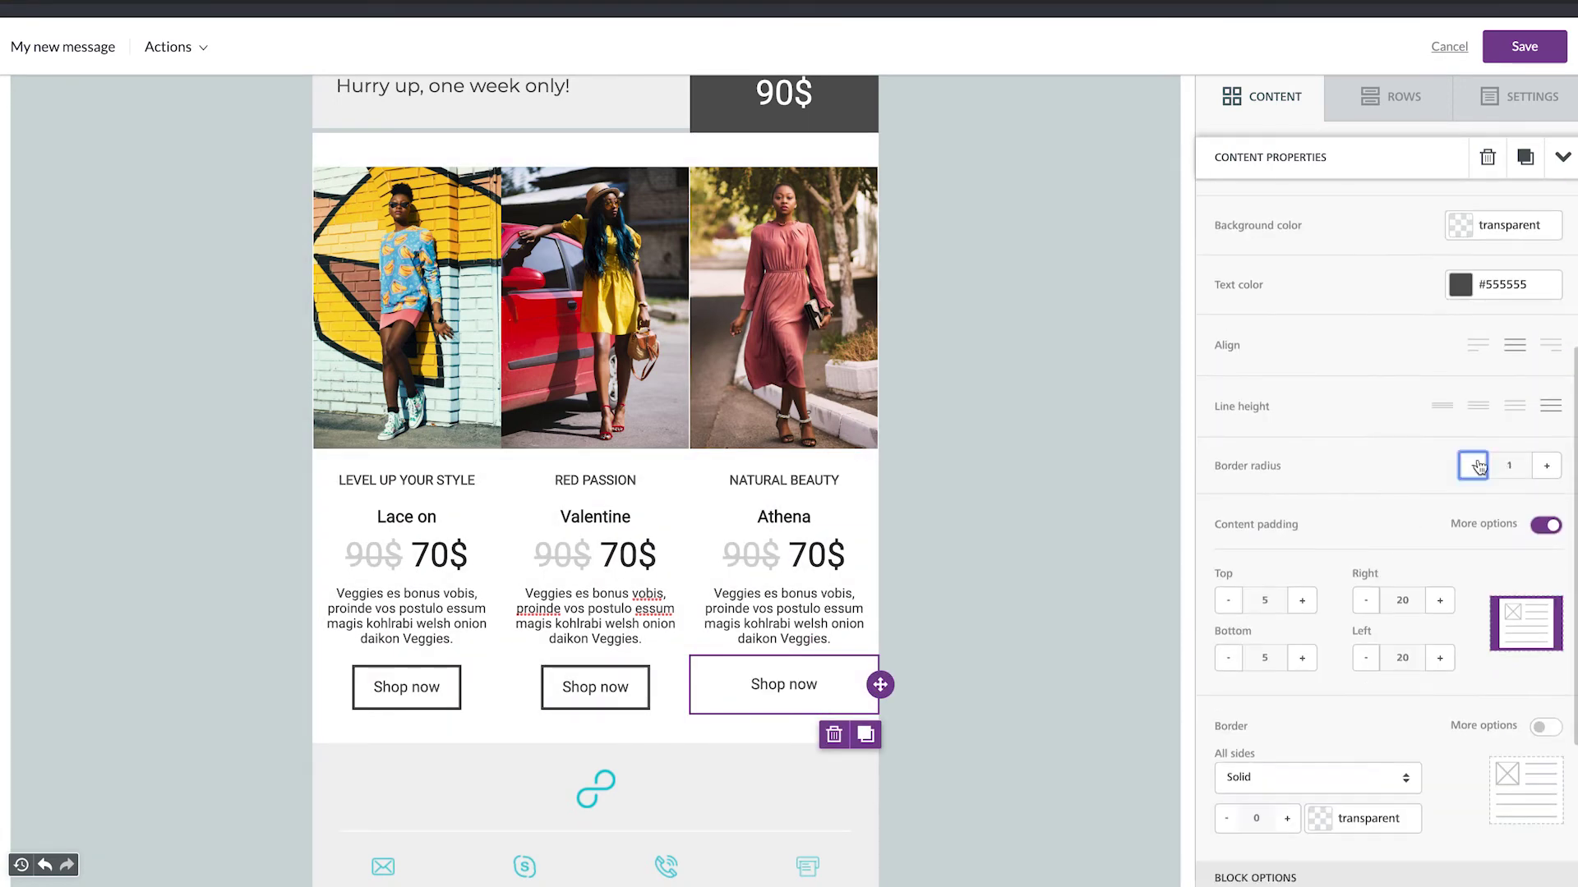
pyautogui.click(1319, 819)
pyautogui.click(1287, 820)
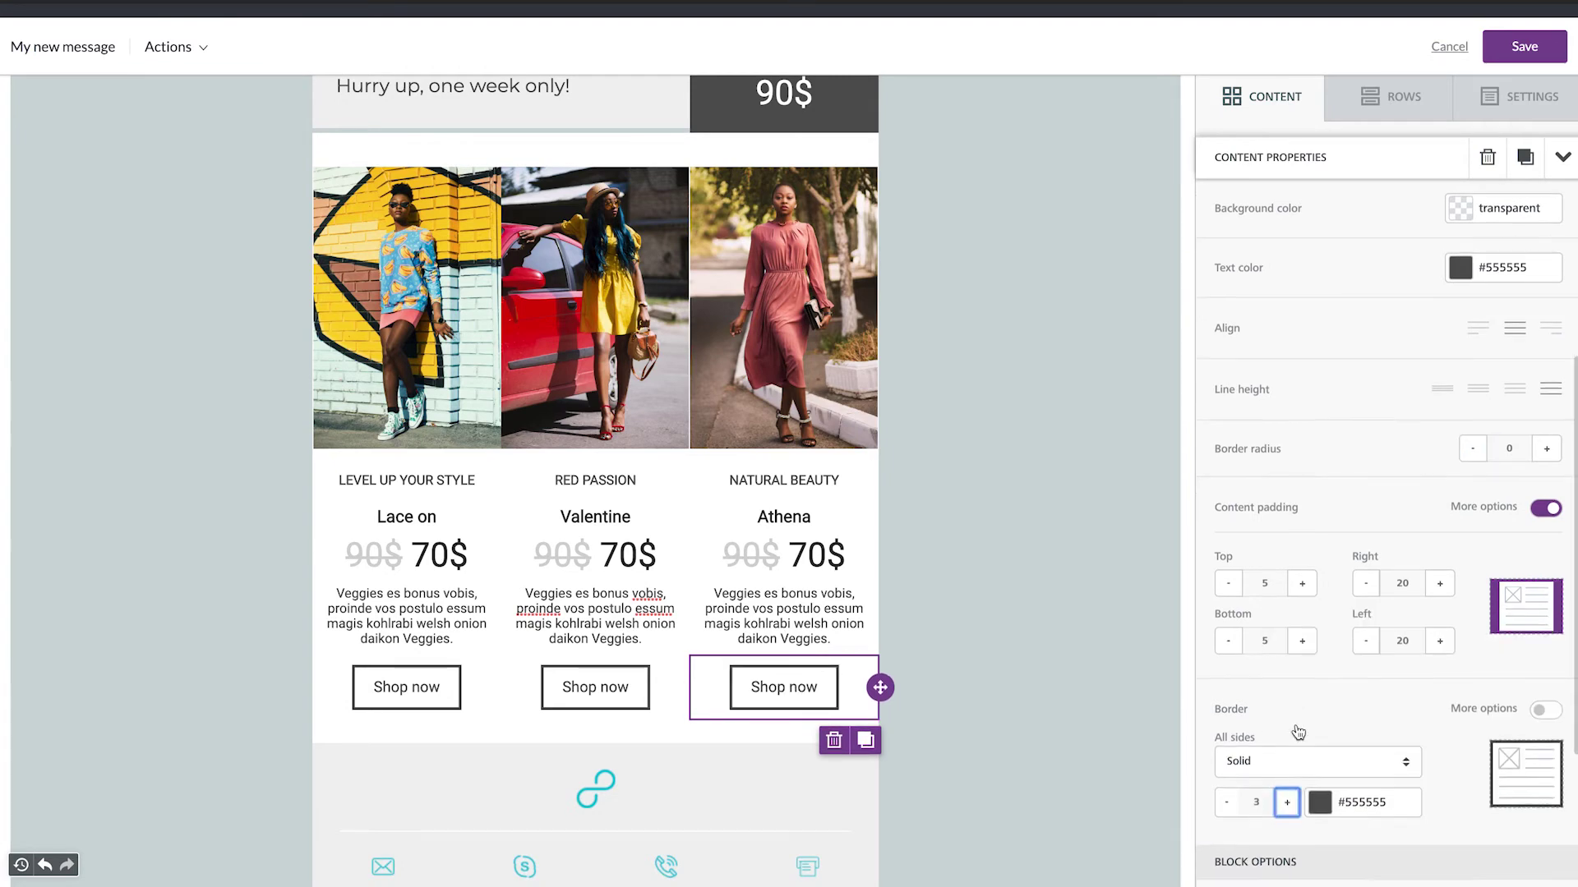
pyautogui.click(974, 685)
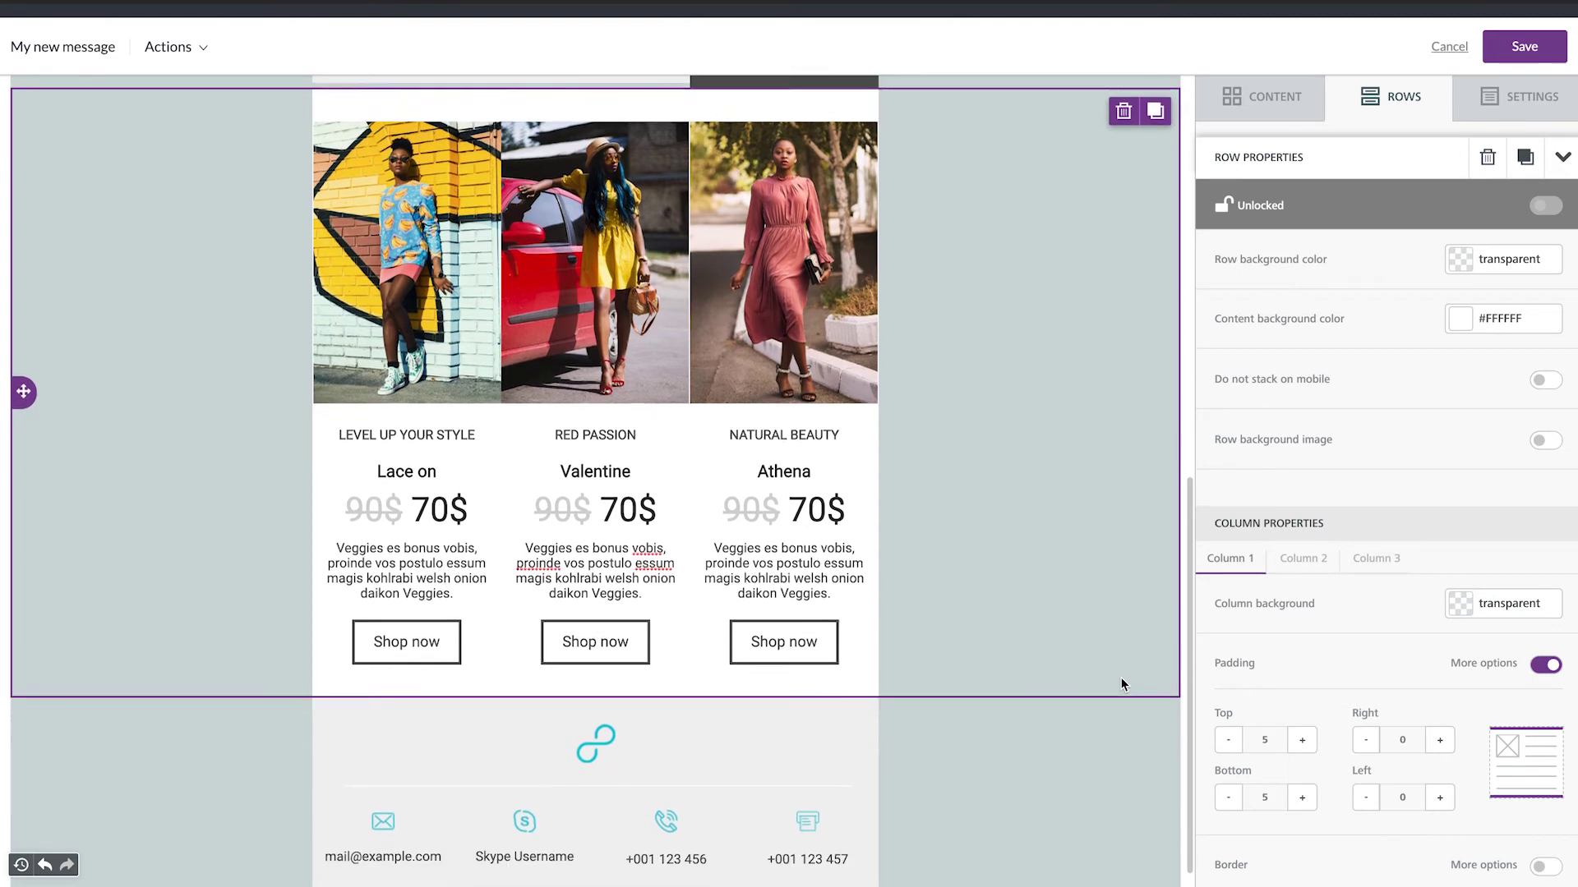
pyautogui.scroll(-1, 1122, 684)
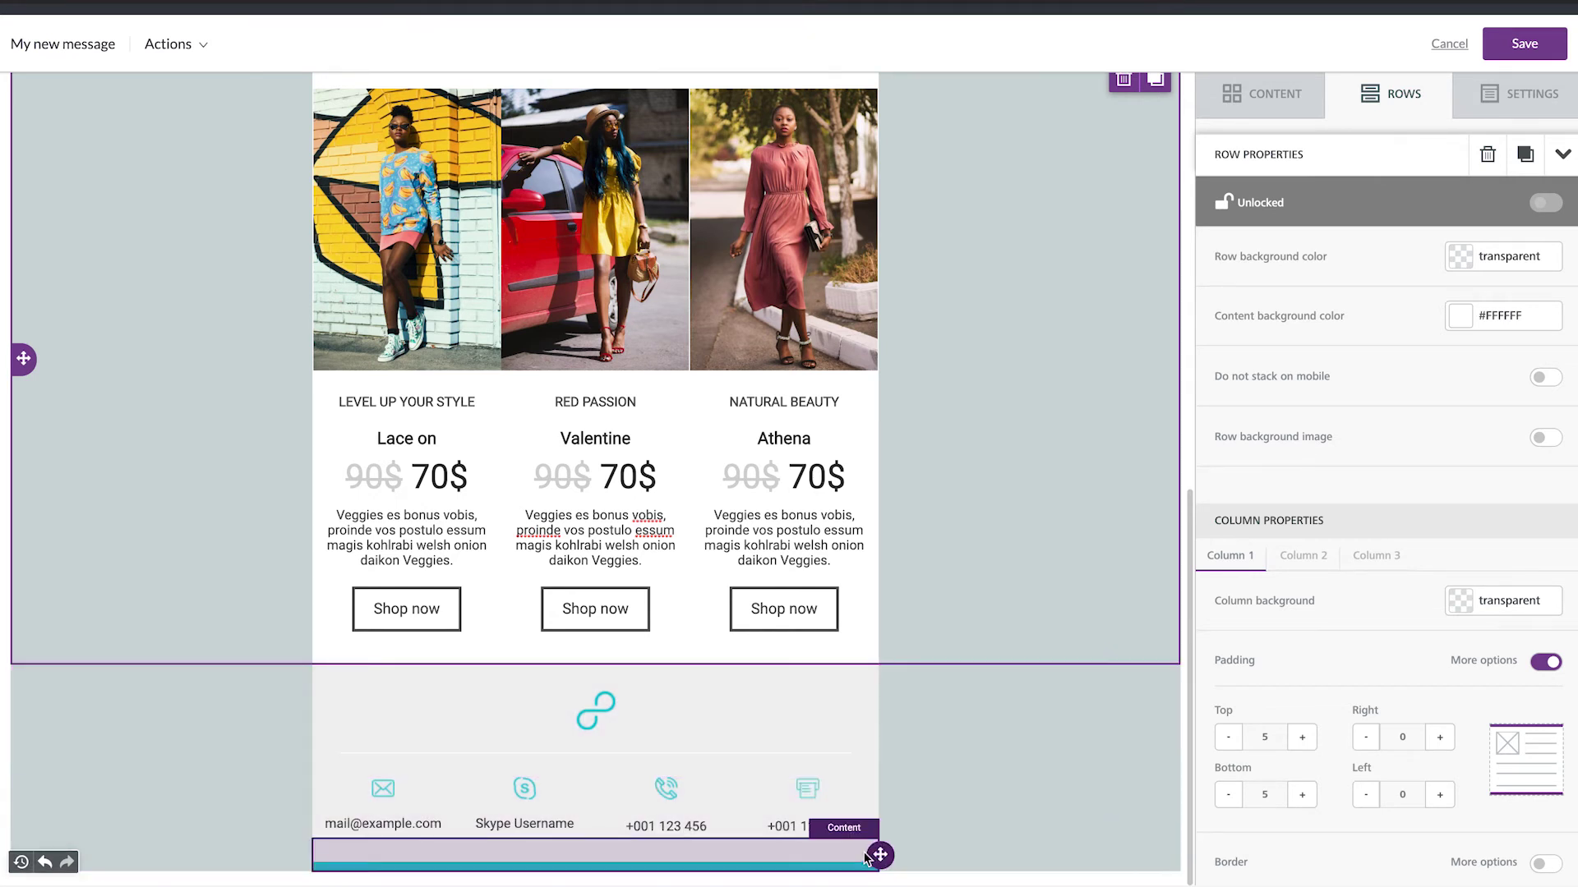
# Change the teal divider line to dark grey
pyautogui.click(844, 866)
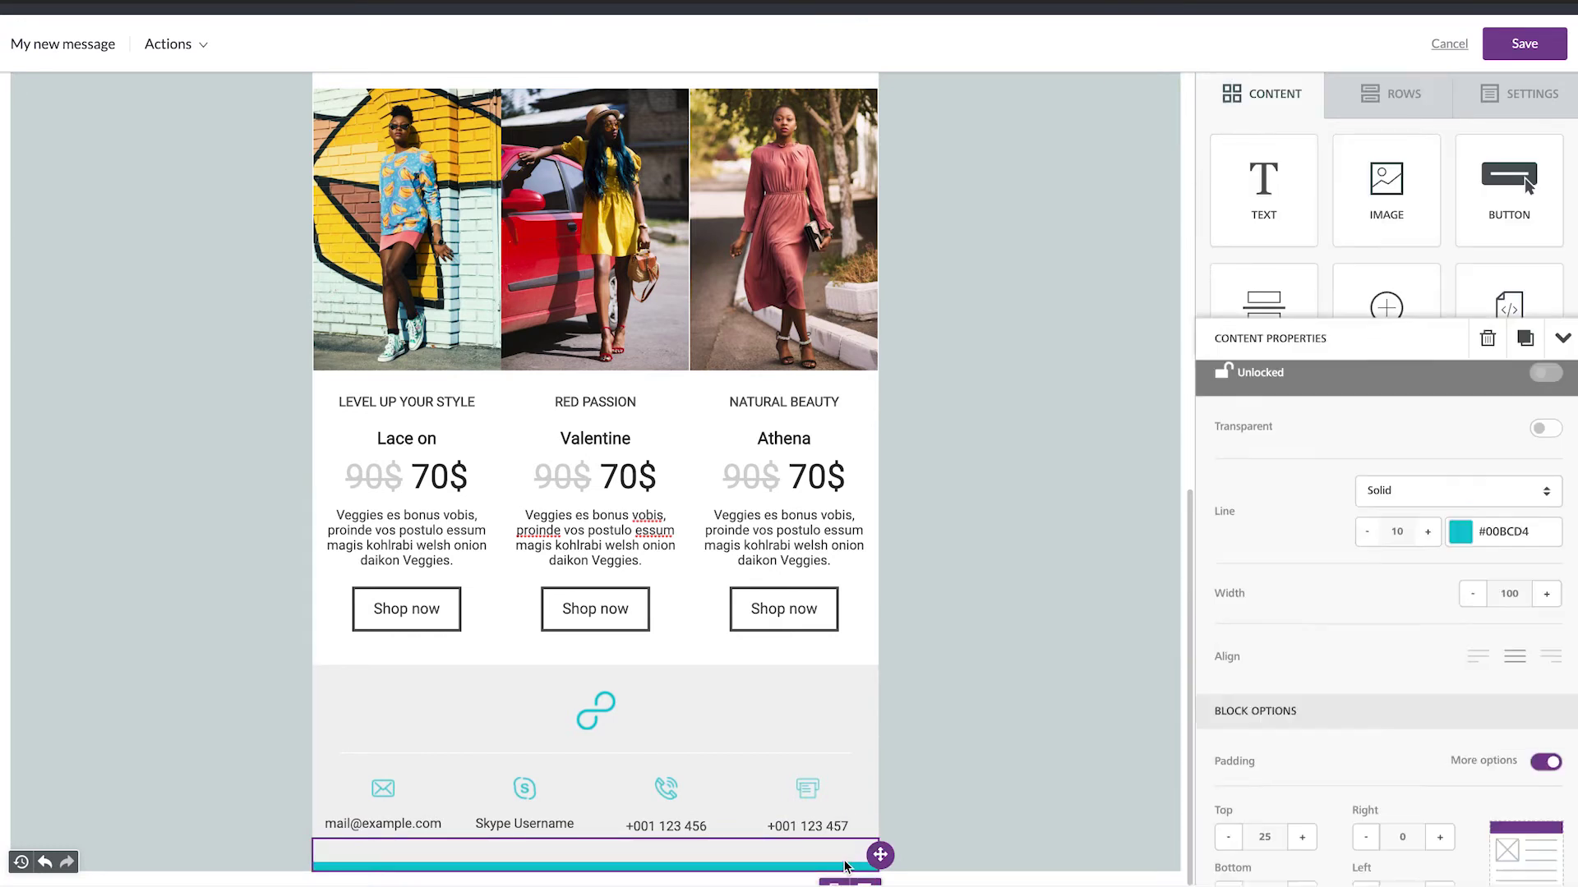
pyautogui.click(1467, 362)
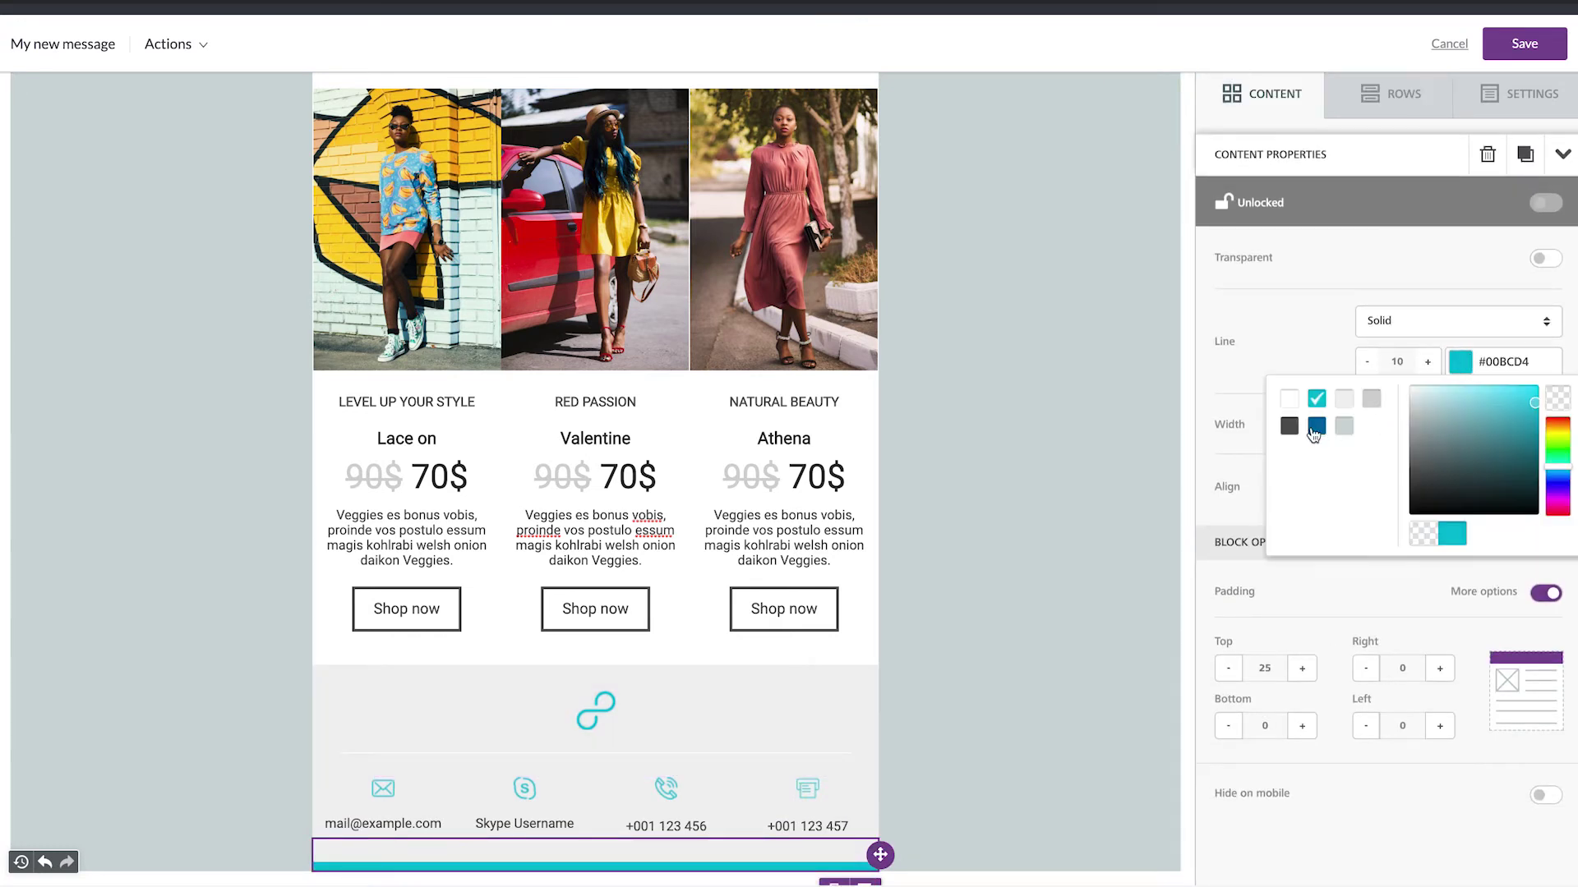
pyautogui.click(1288, 426)
pyautogui.click(1046, 867)
# Delete the contact-icons row and the divider row
pyautogui.click(968, 812)
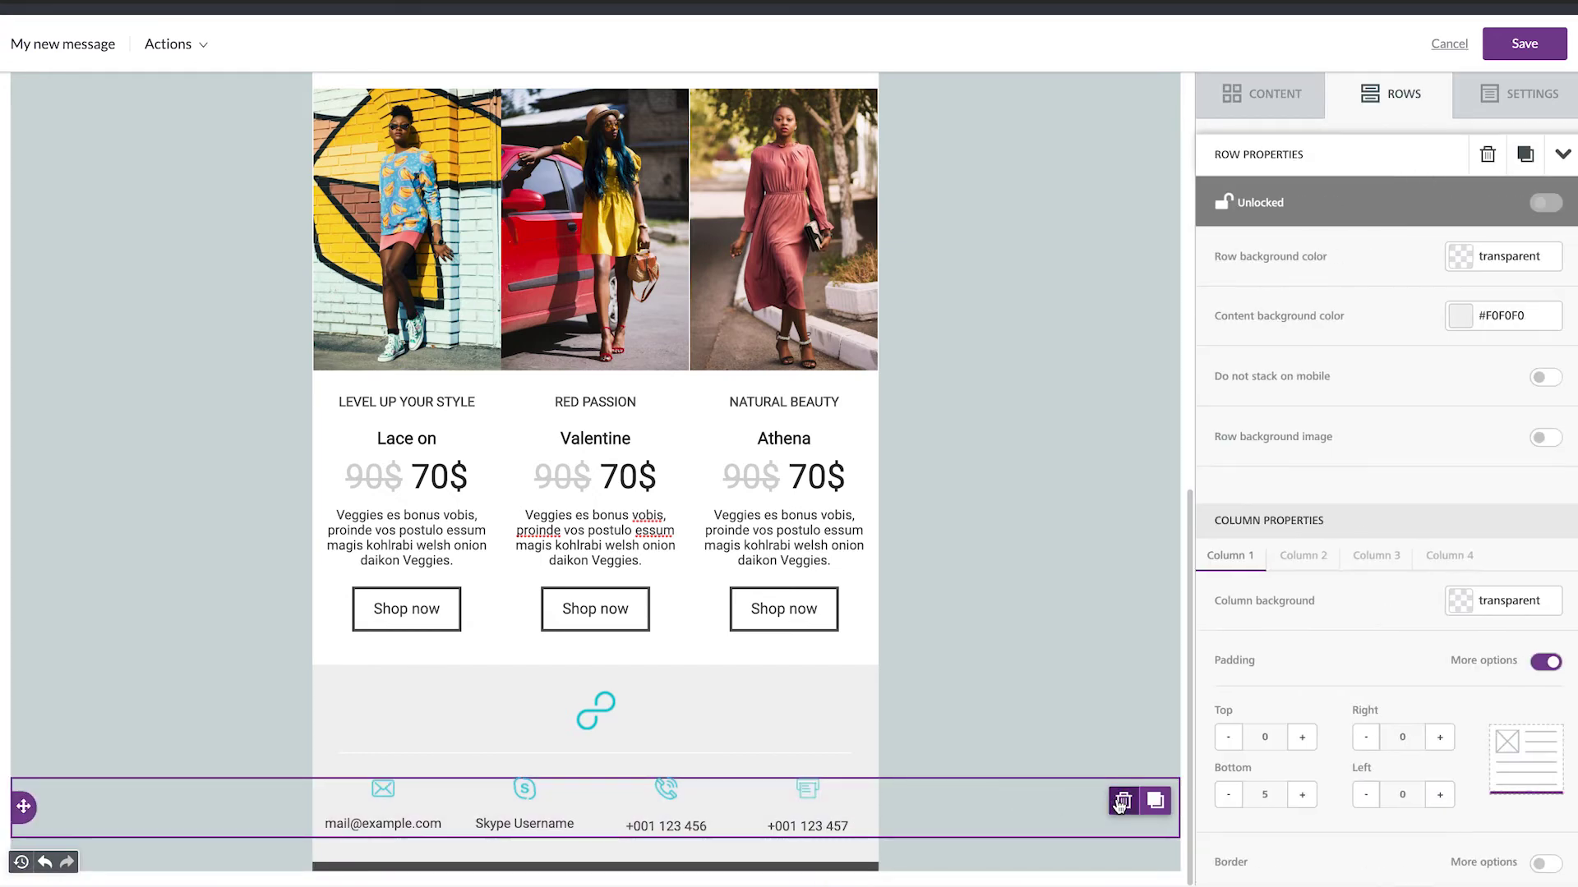
pyautogui.click(1121, 802)
pyautogui.click(1108, 744)
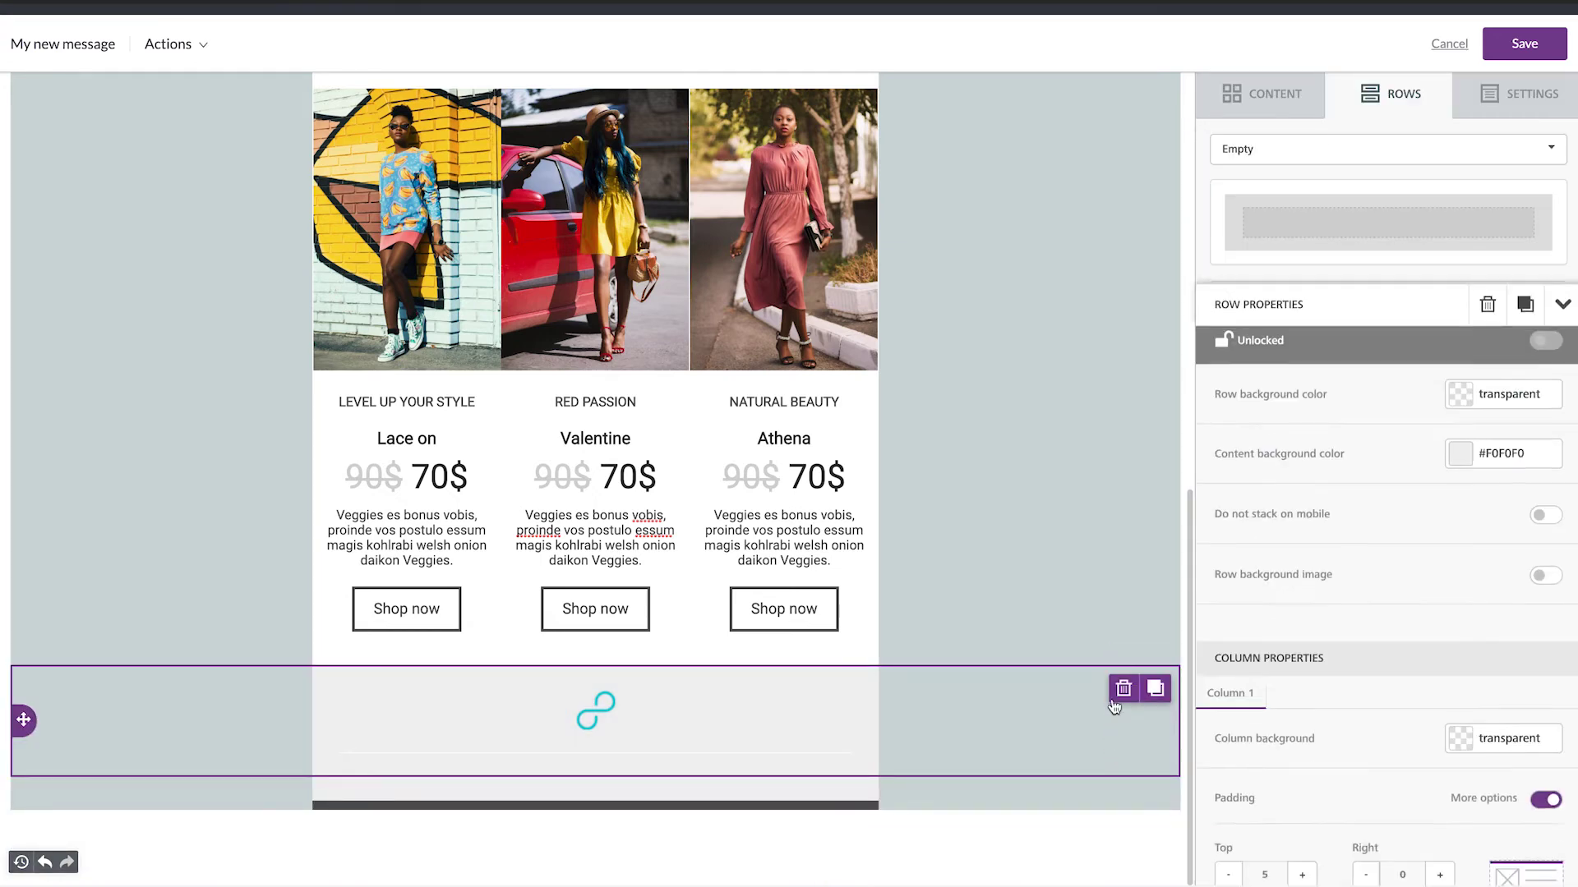
pyautogui.click(1122, 690)
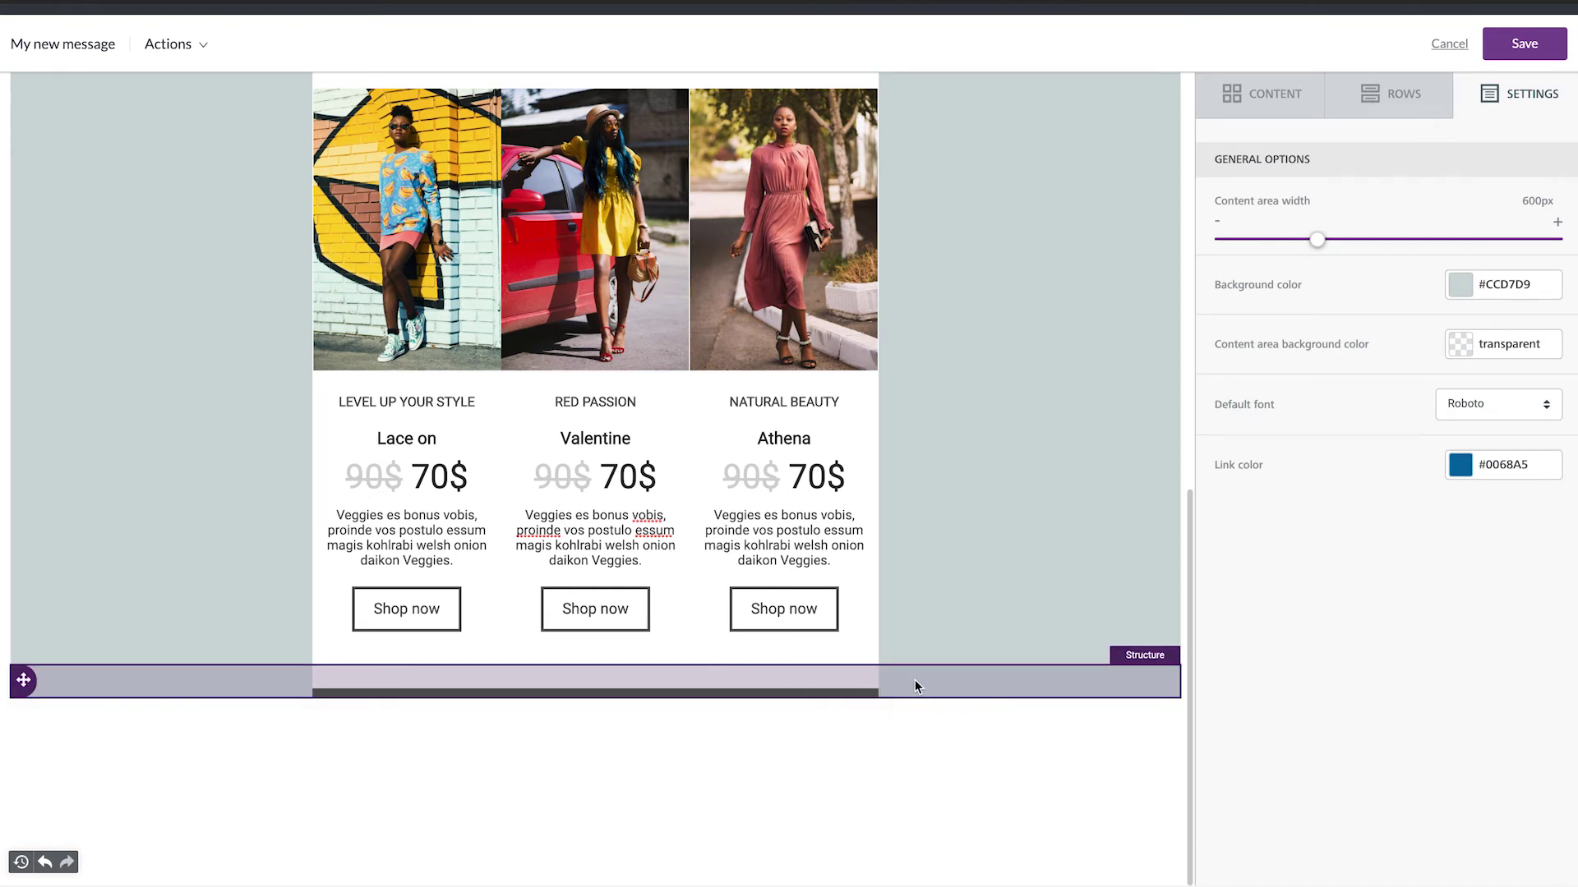
# Add a social icons block below the products and switch it to the dark icon style
pyautogui.click(1285, 119)
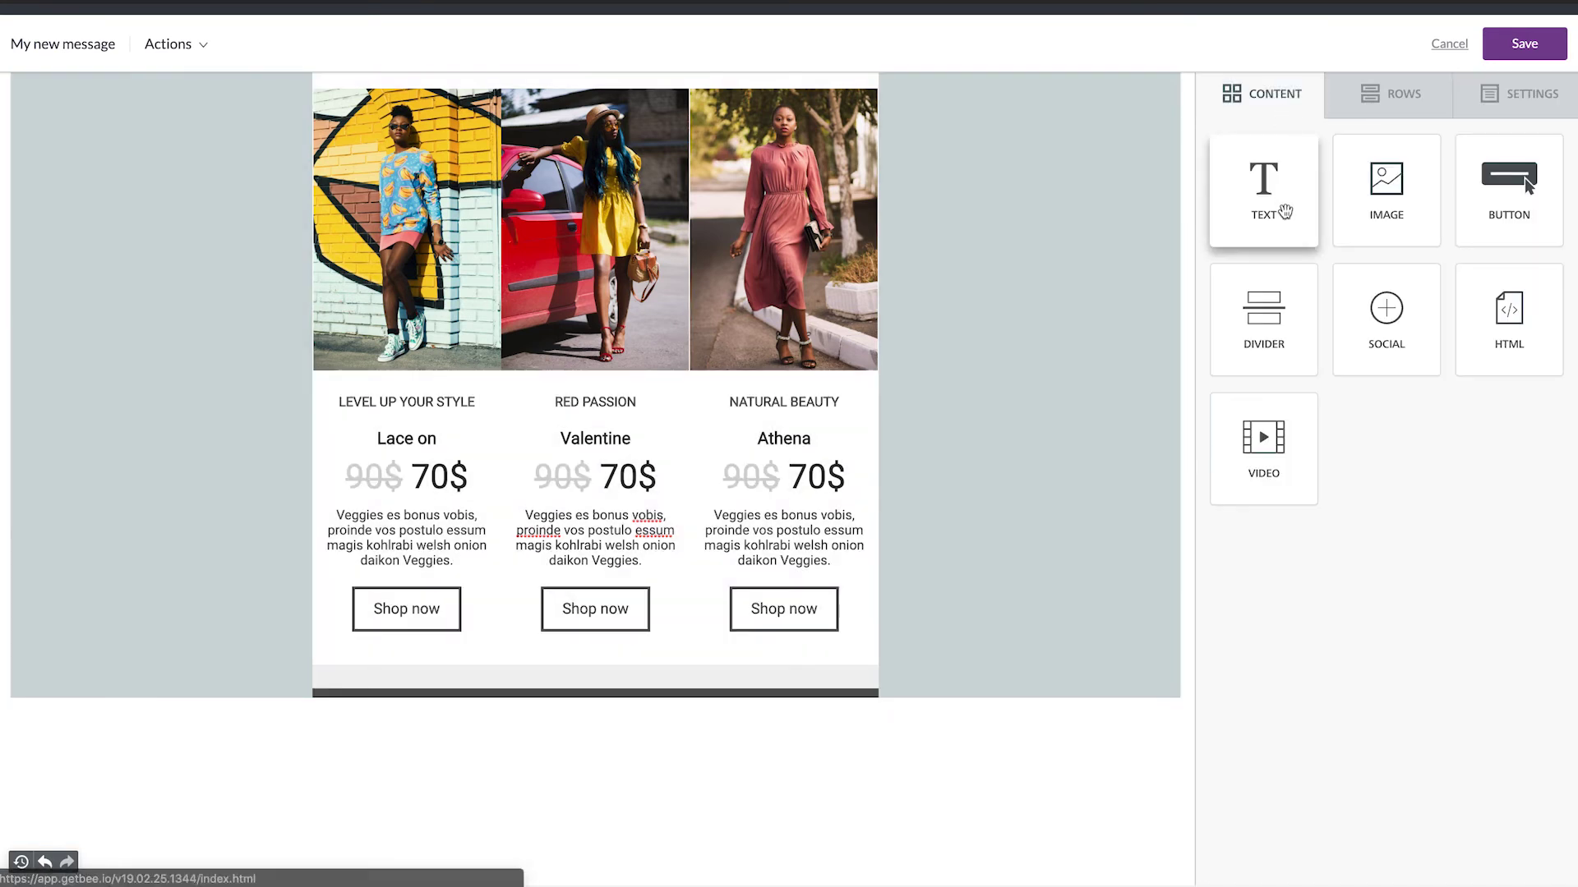
pyautogui.moveTo(1401, 296); pyautogui.dragTo(575, 679)
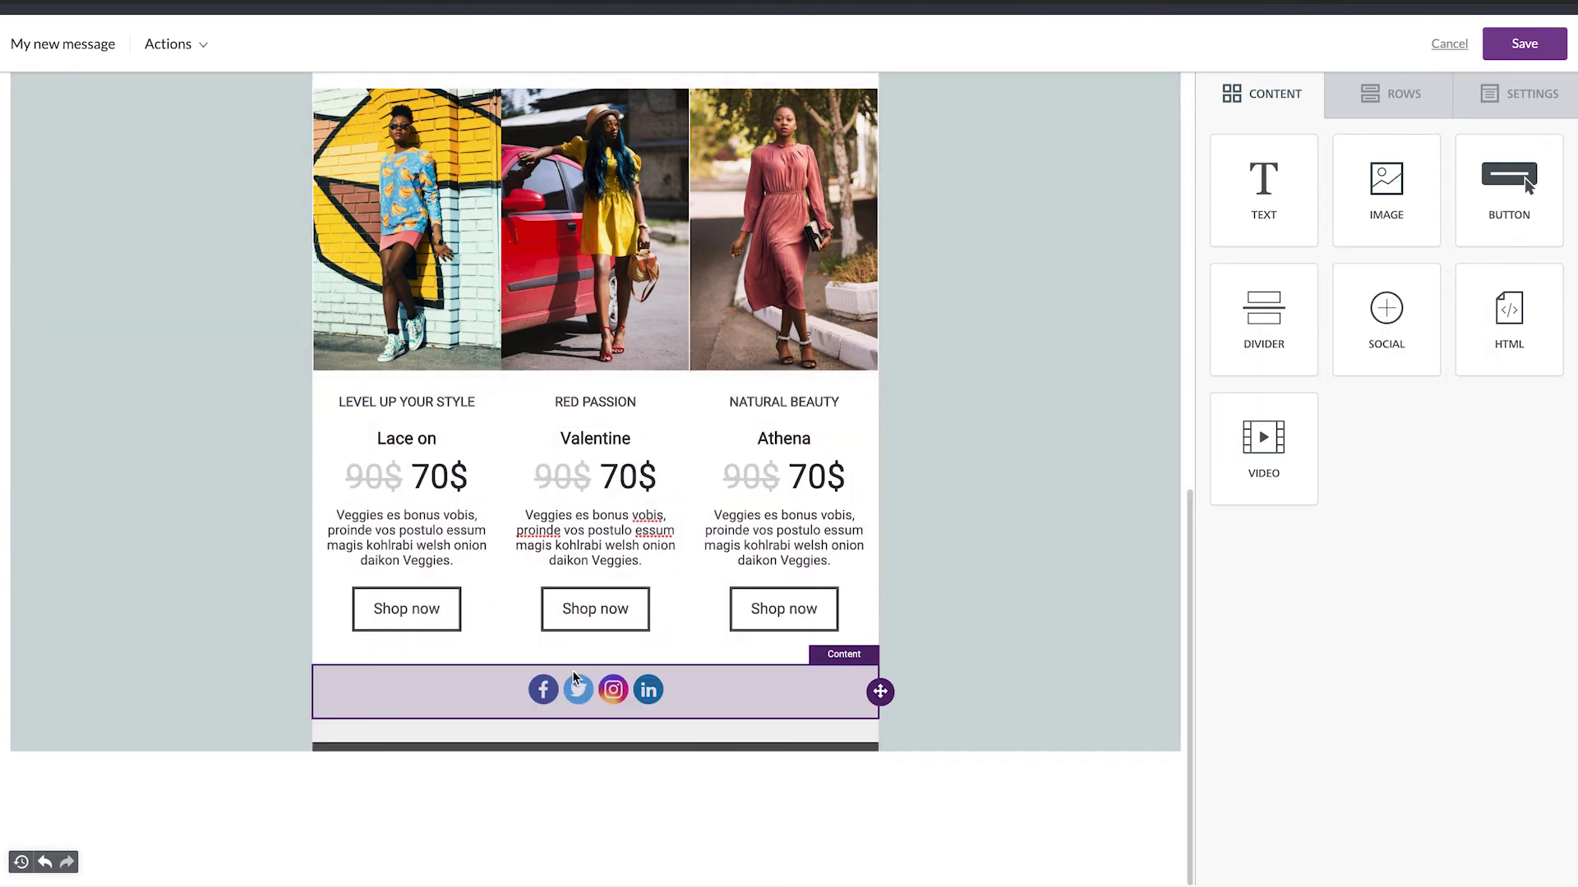
pyautogui.click(784, 708)
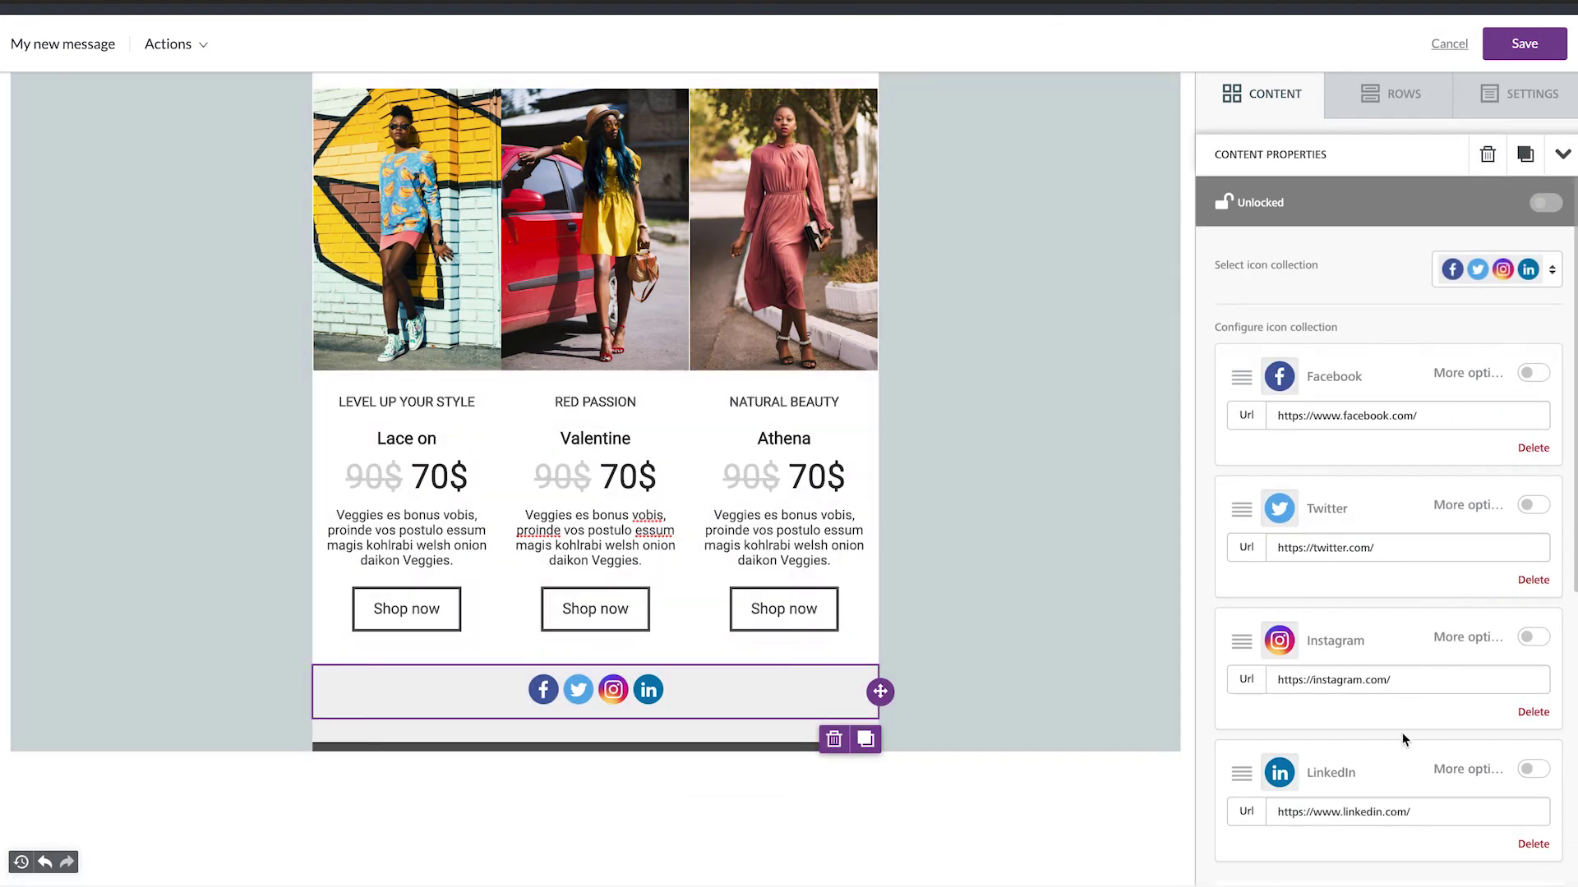
pyautogui.scroll(-1, 1398, 739)
pyautogui.scroll(1, 1398, 734)
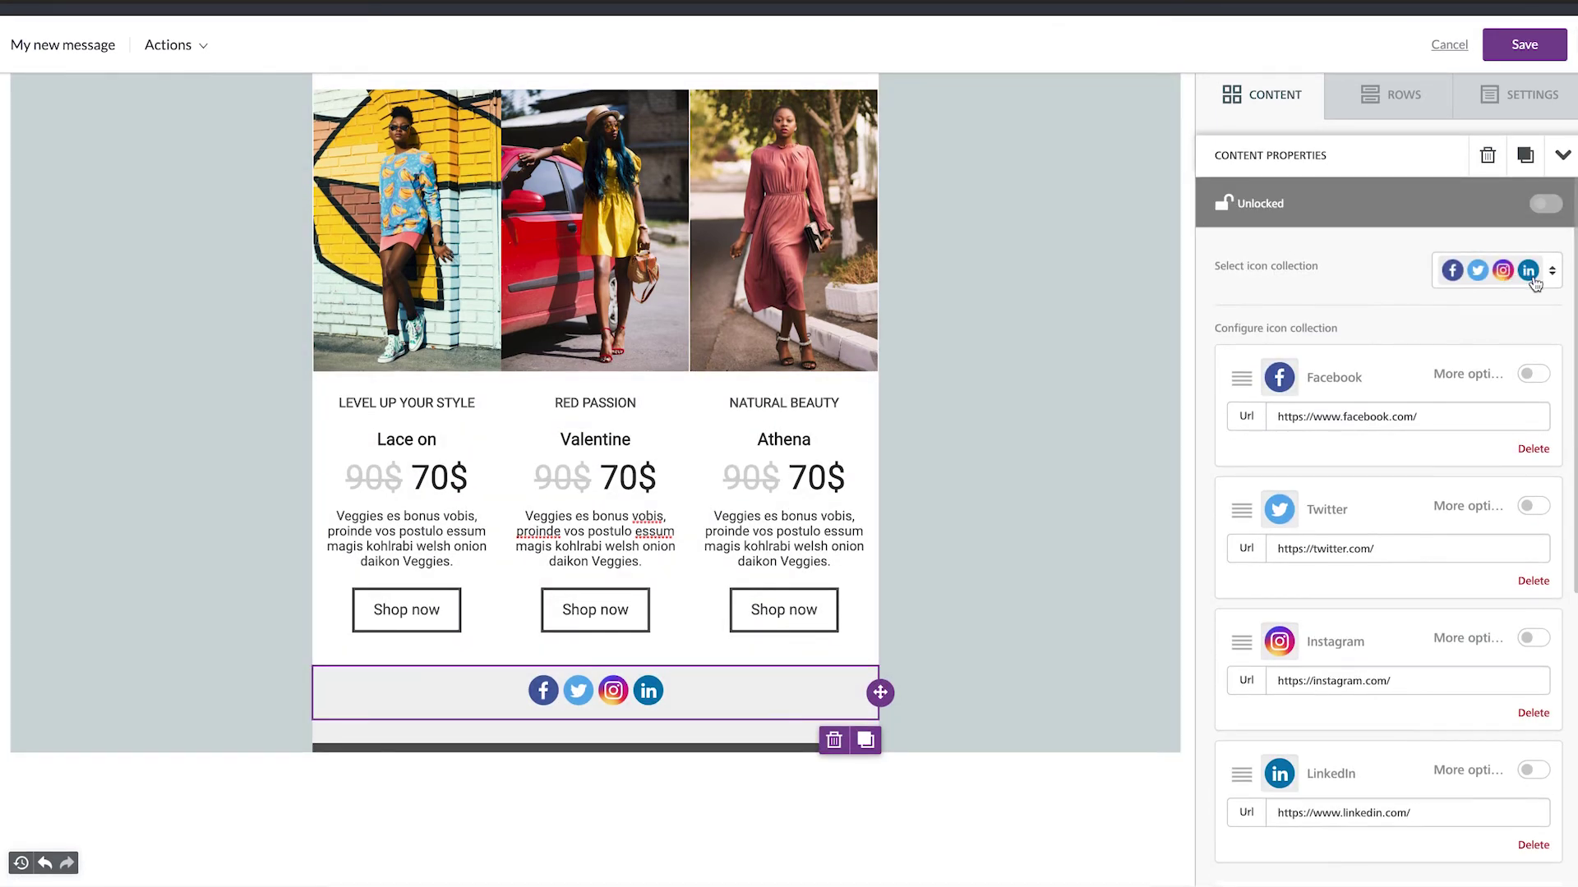
pyautogui.click(1544, 275)
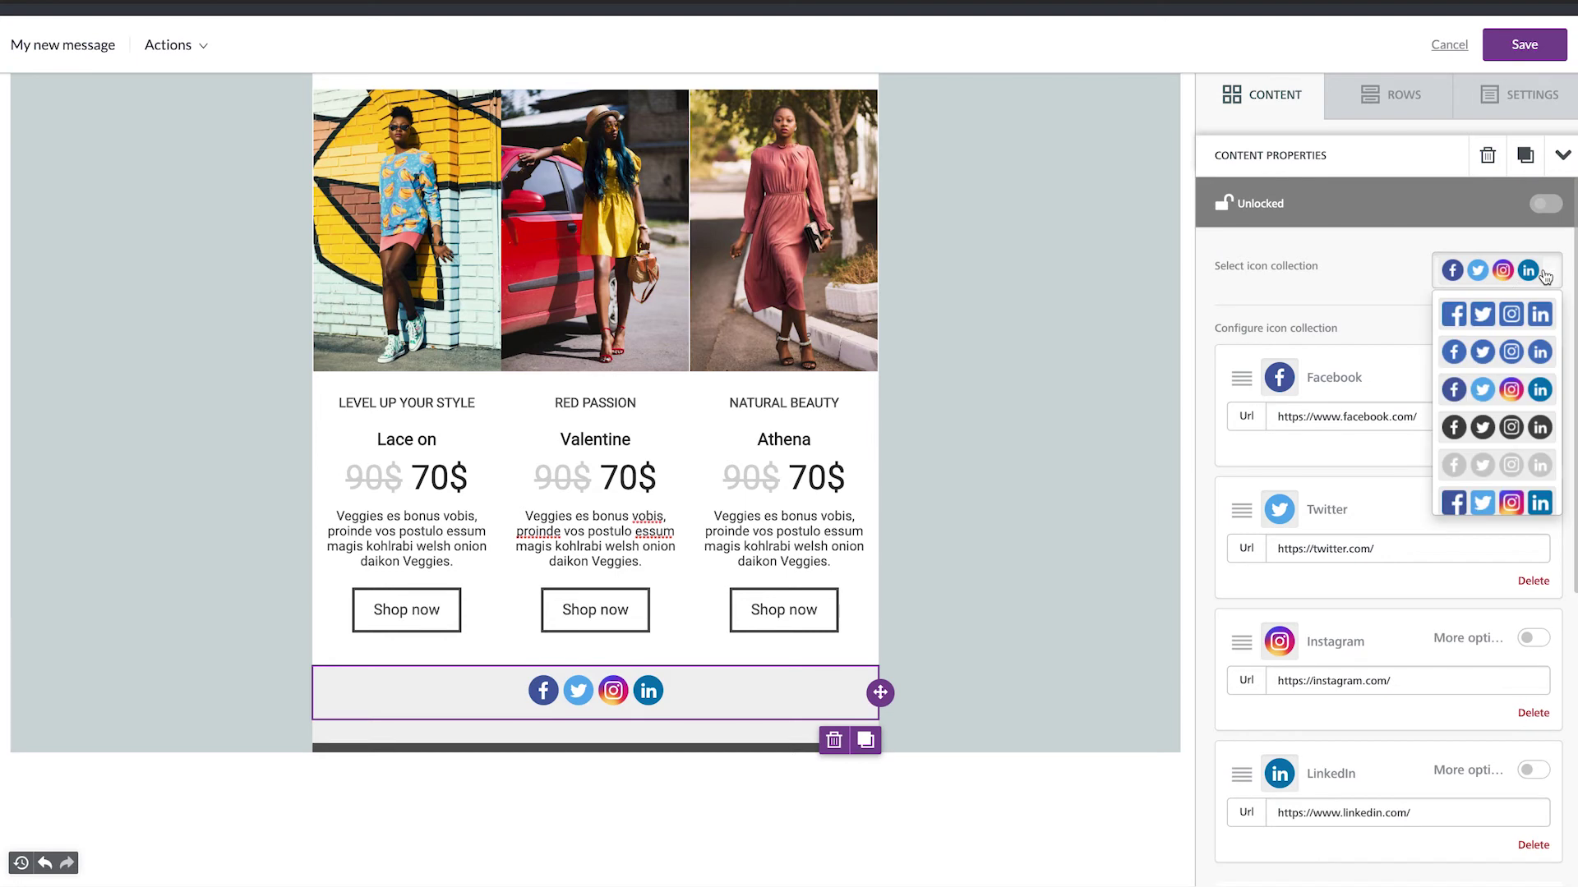
pyautogui.click(1496, 429)
pyautogui.click(1369, 351)
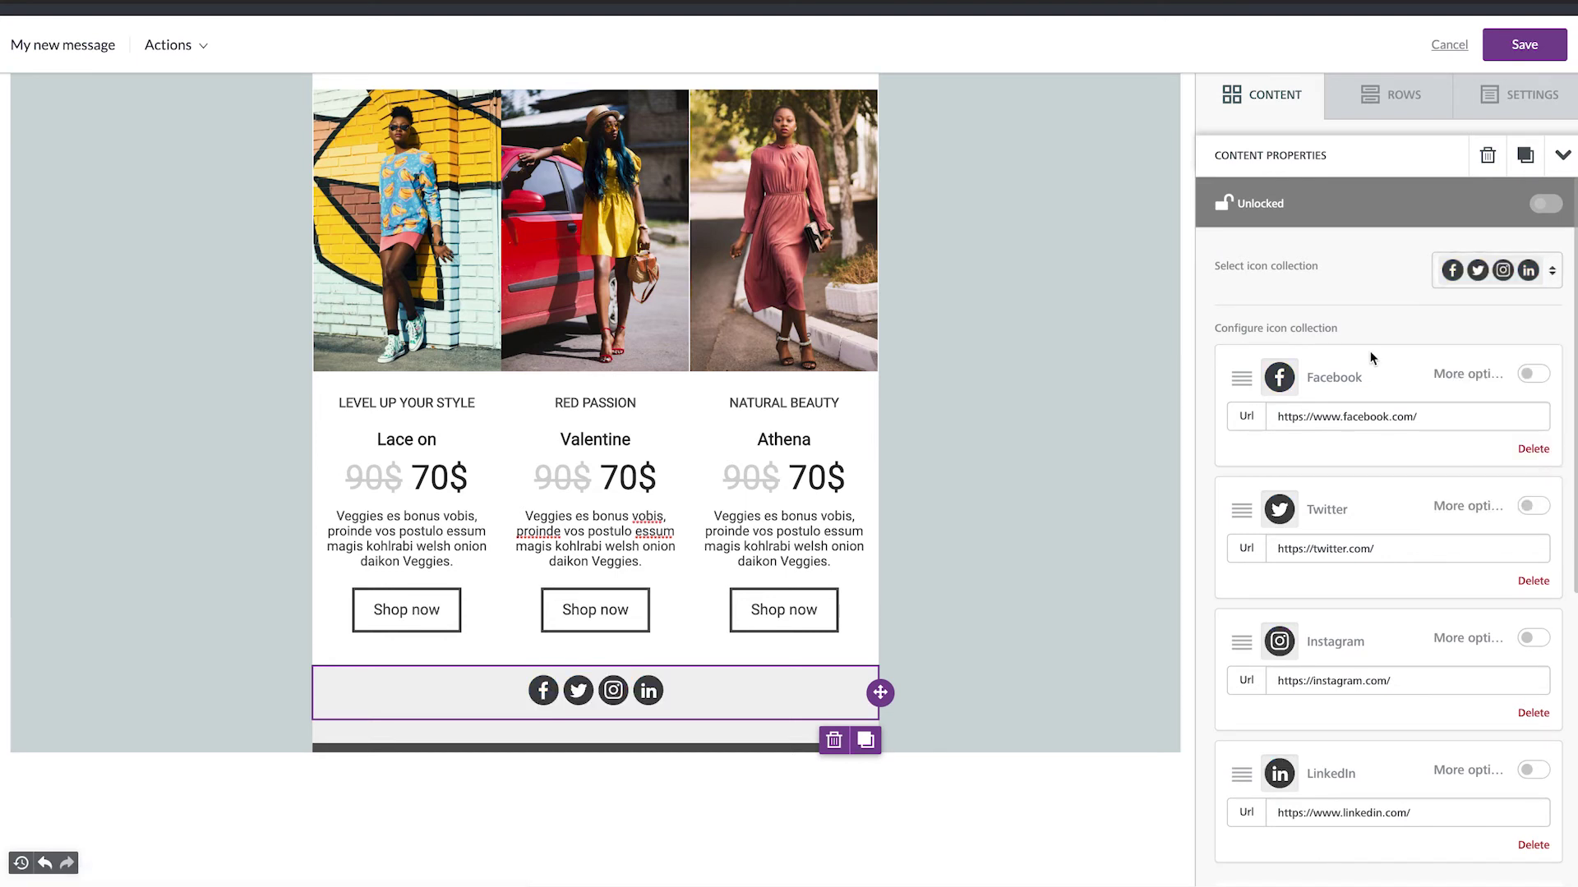
# Set the social icon spacing to 10
pyautogui.scroll(-1, 1331, 716)
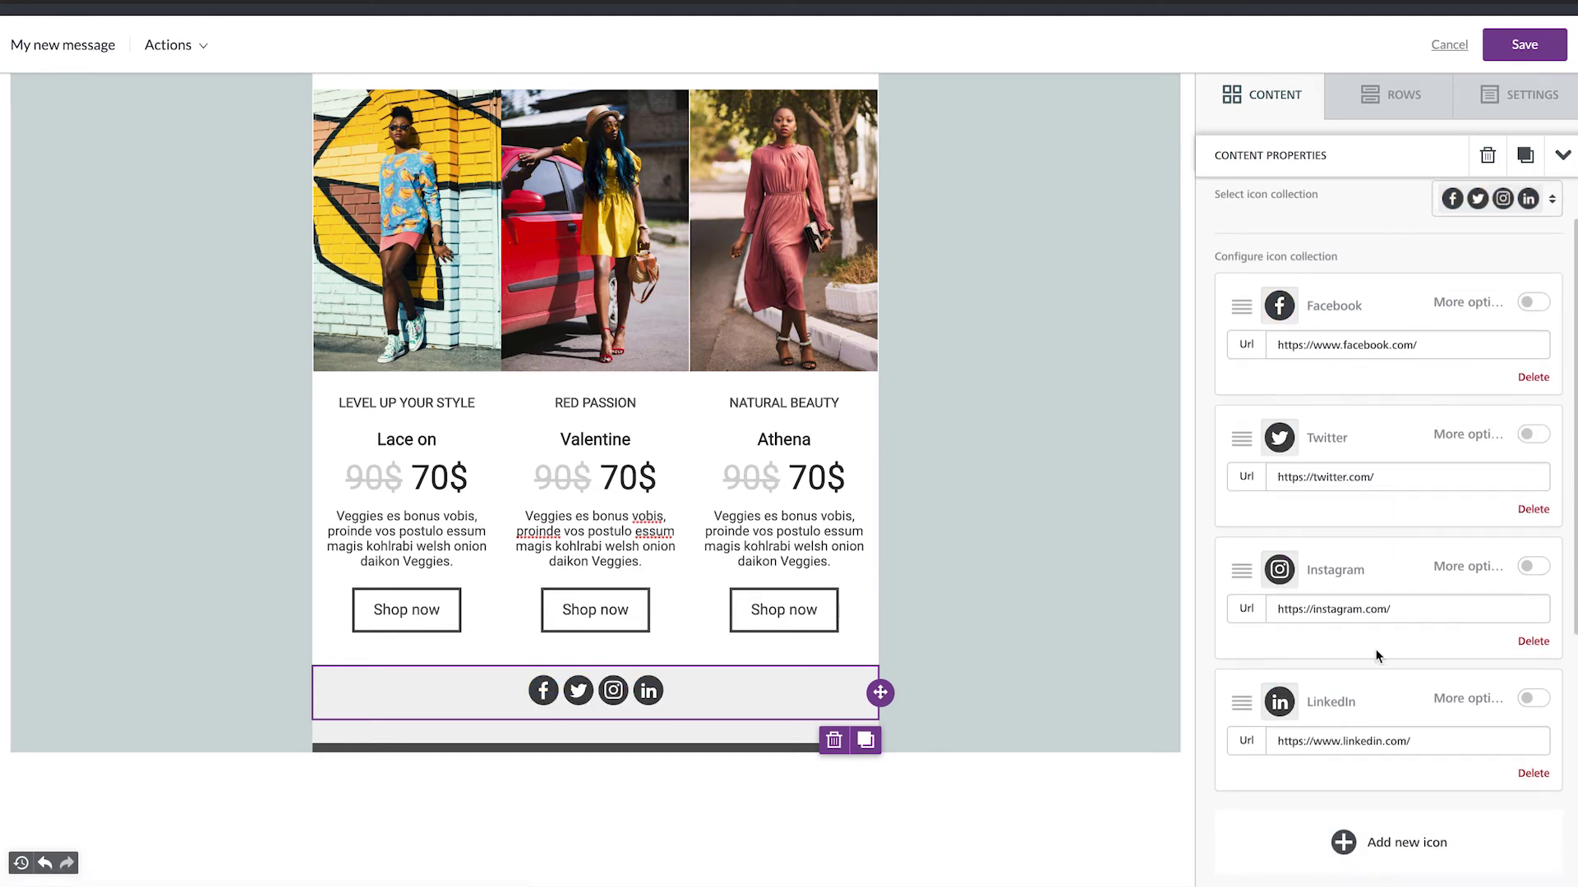
pyautogui.scroll(-2, 1377, 655)
pyautogui.click(1383, 744)
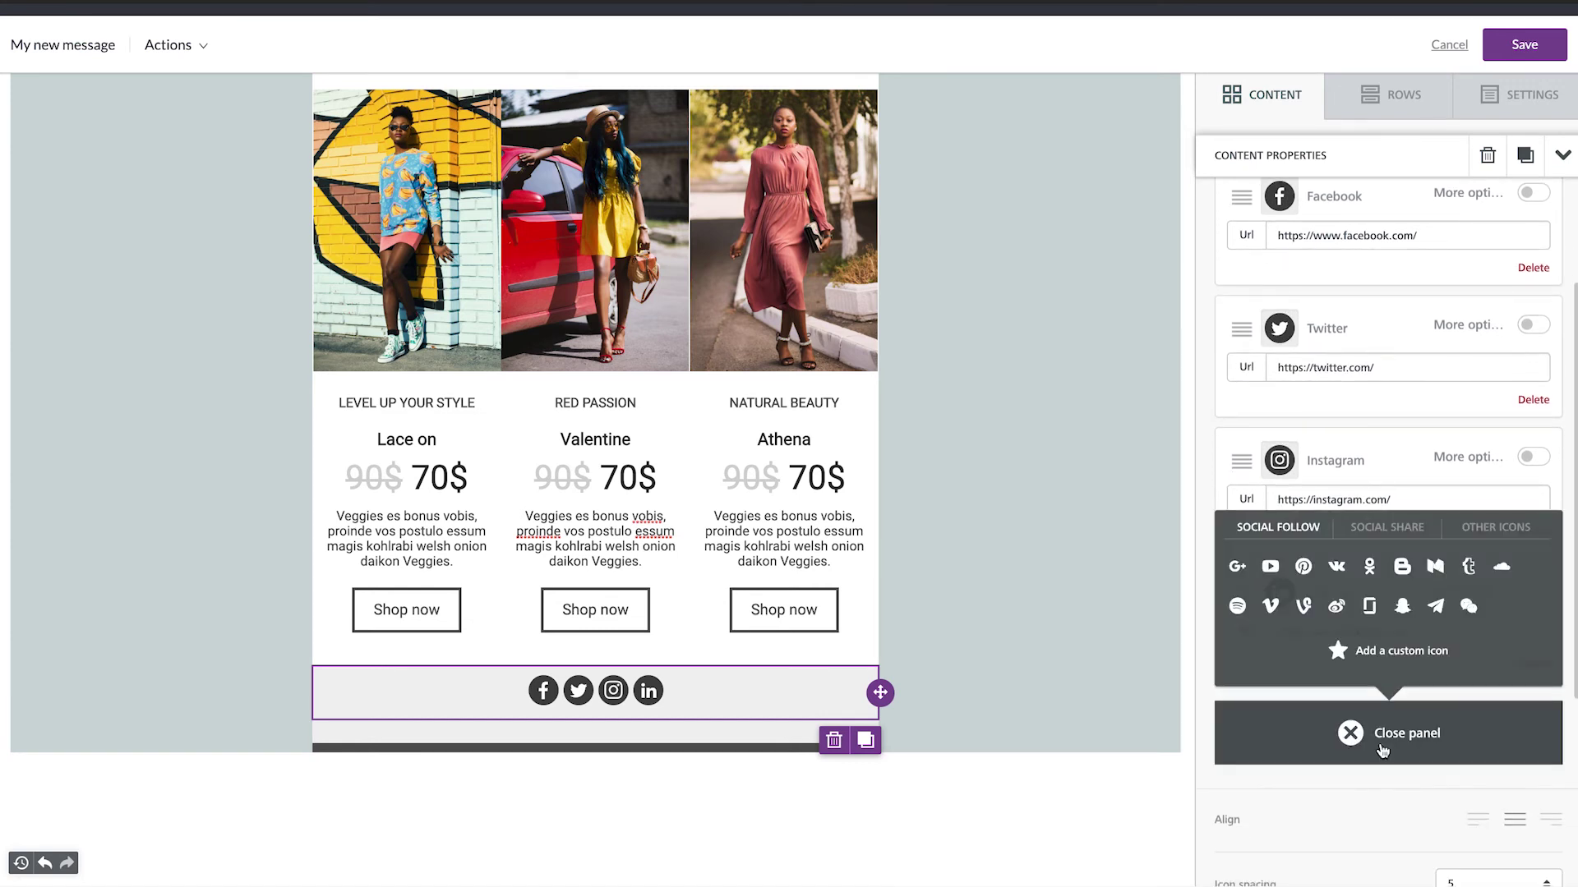
pyautogui.click(1373, 739)
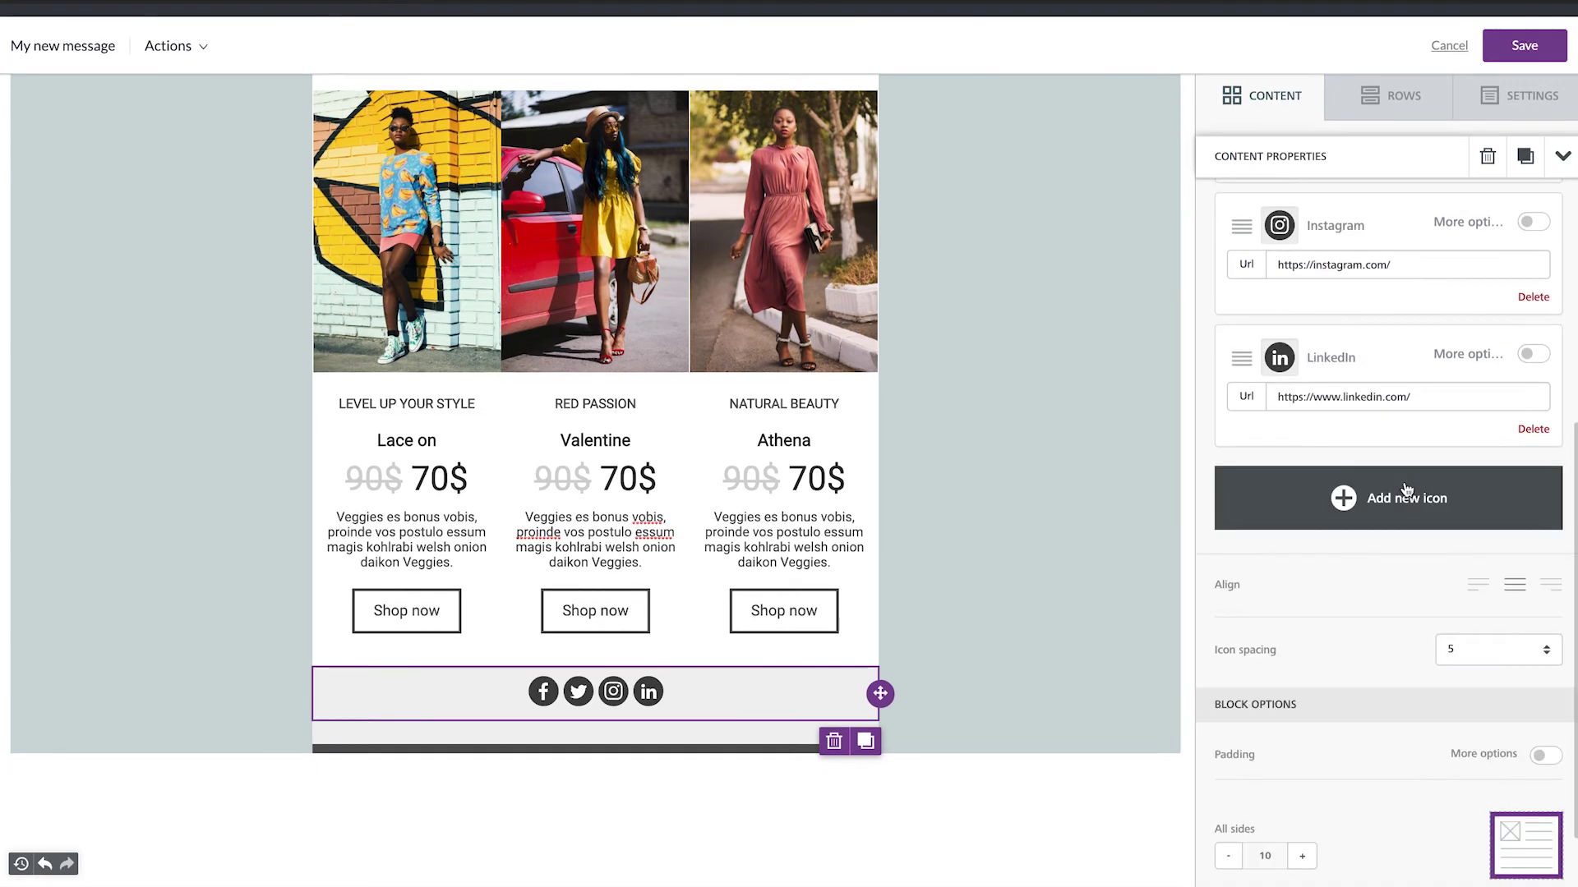
pyautogui.click(1532, 662)
pyautogui.click(1482, 711)
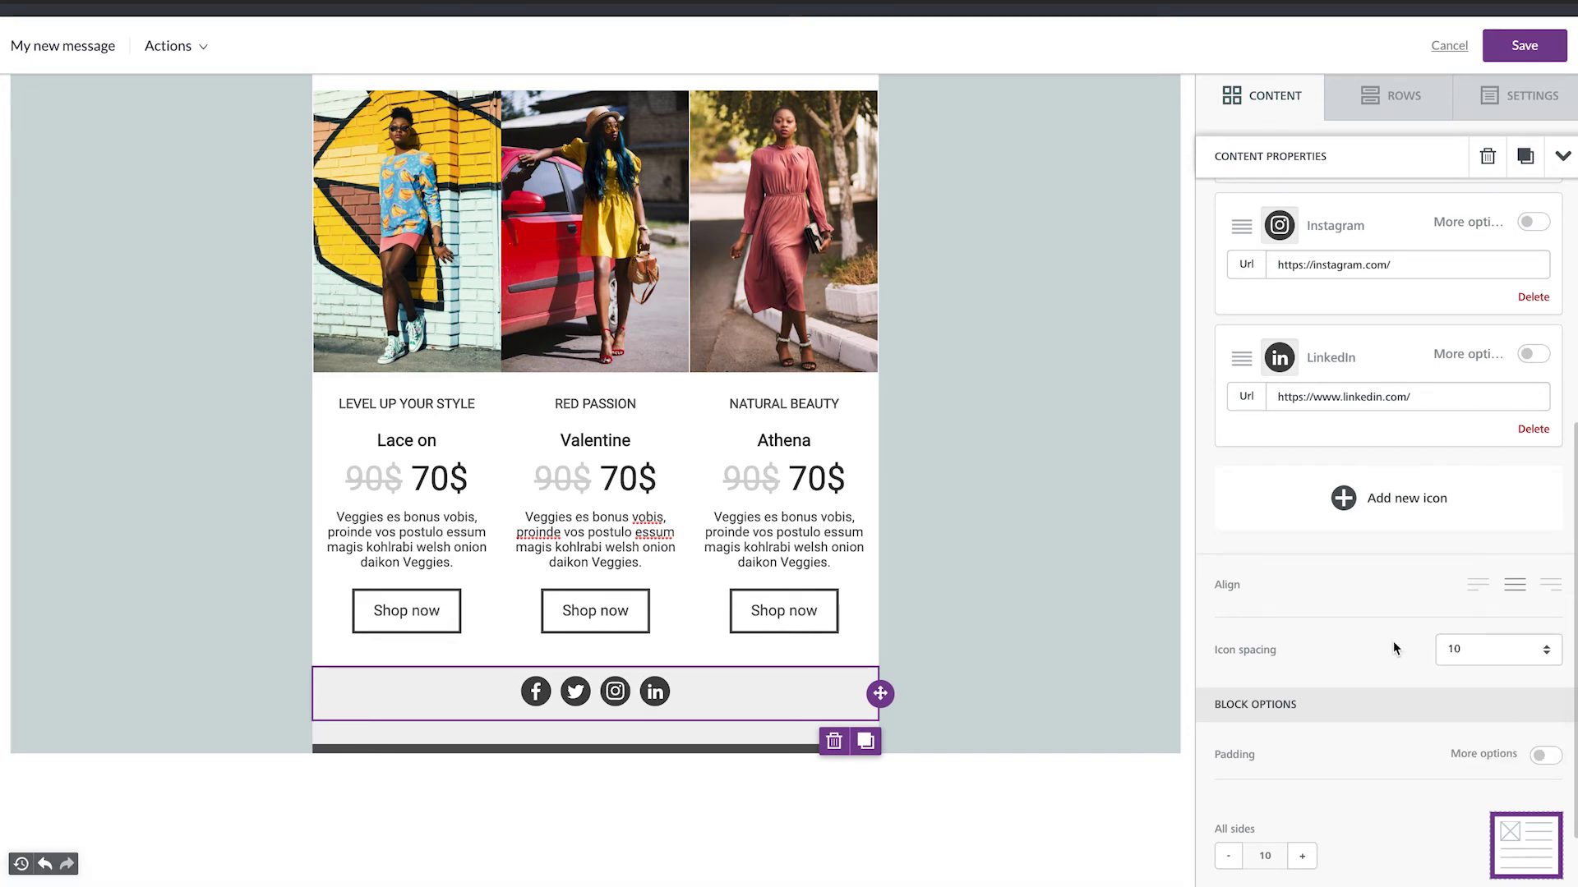
pyautogui.scroll(2, 1309, 540)
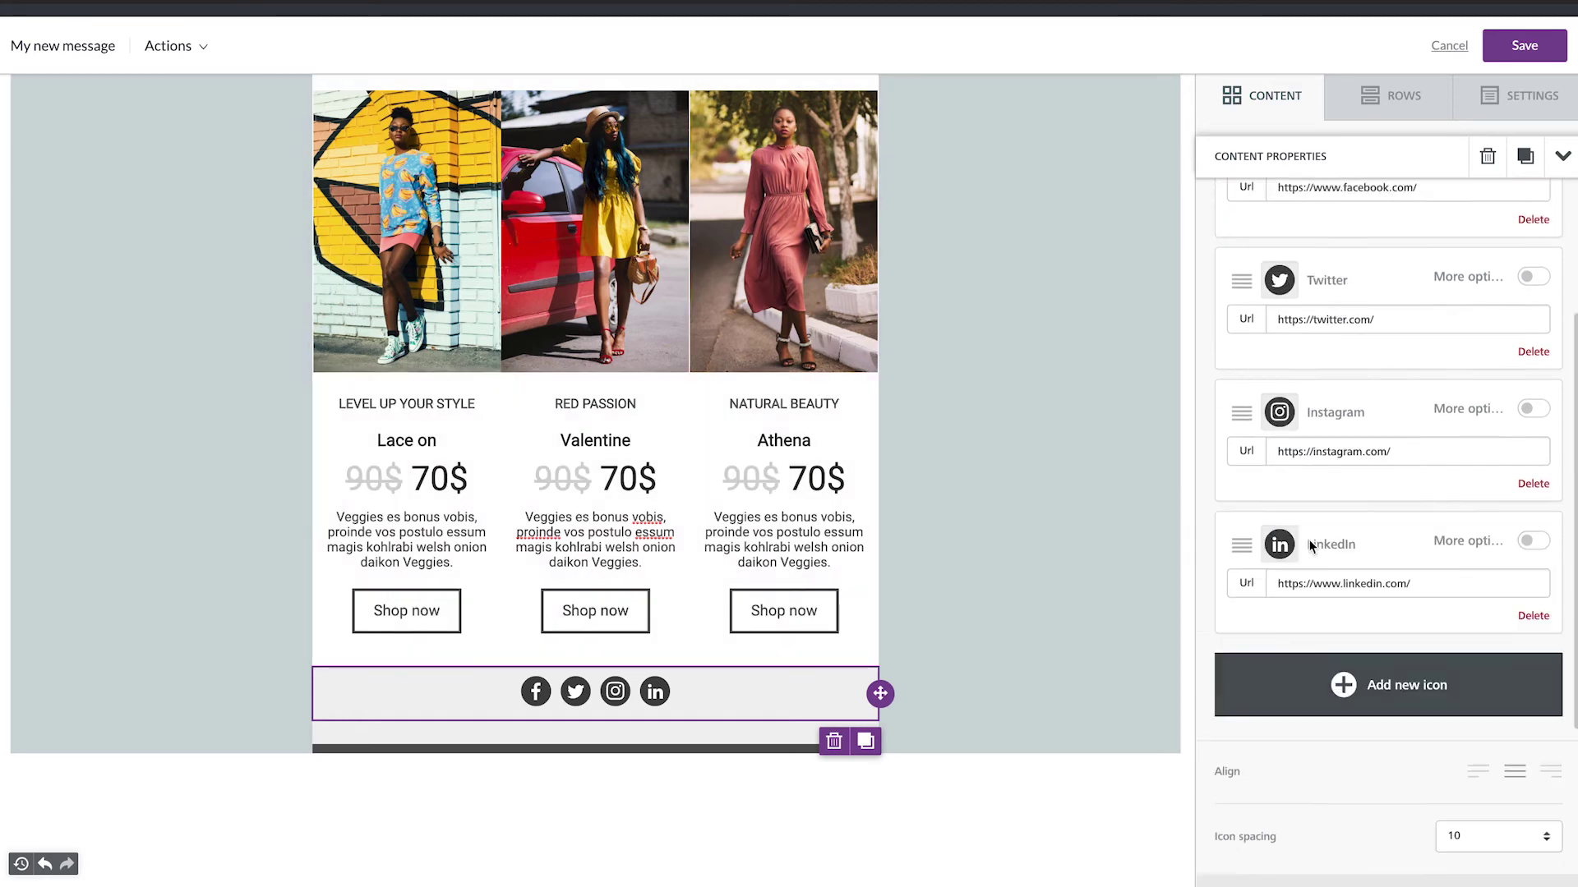
pyautogui.scroll(3, 1309, 545)
pyautogui.click(1266, 96)
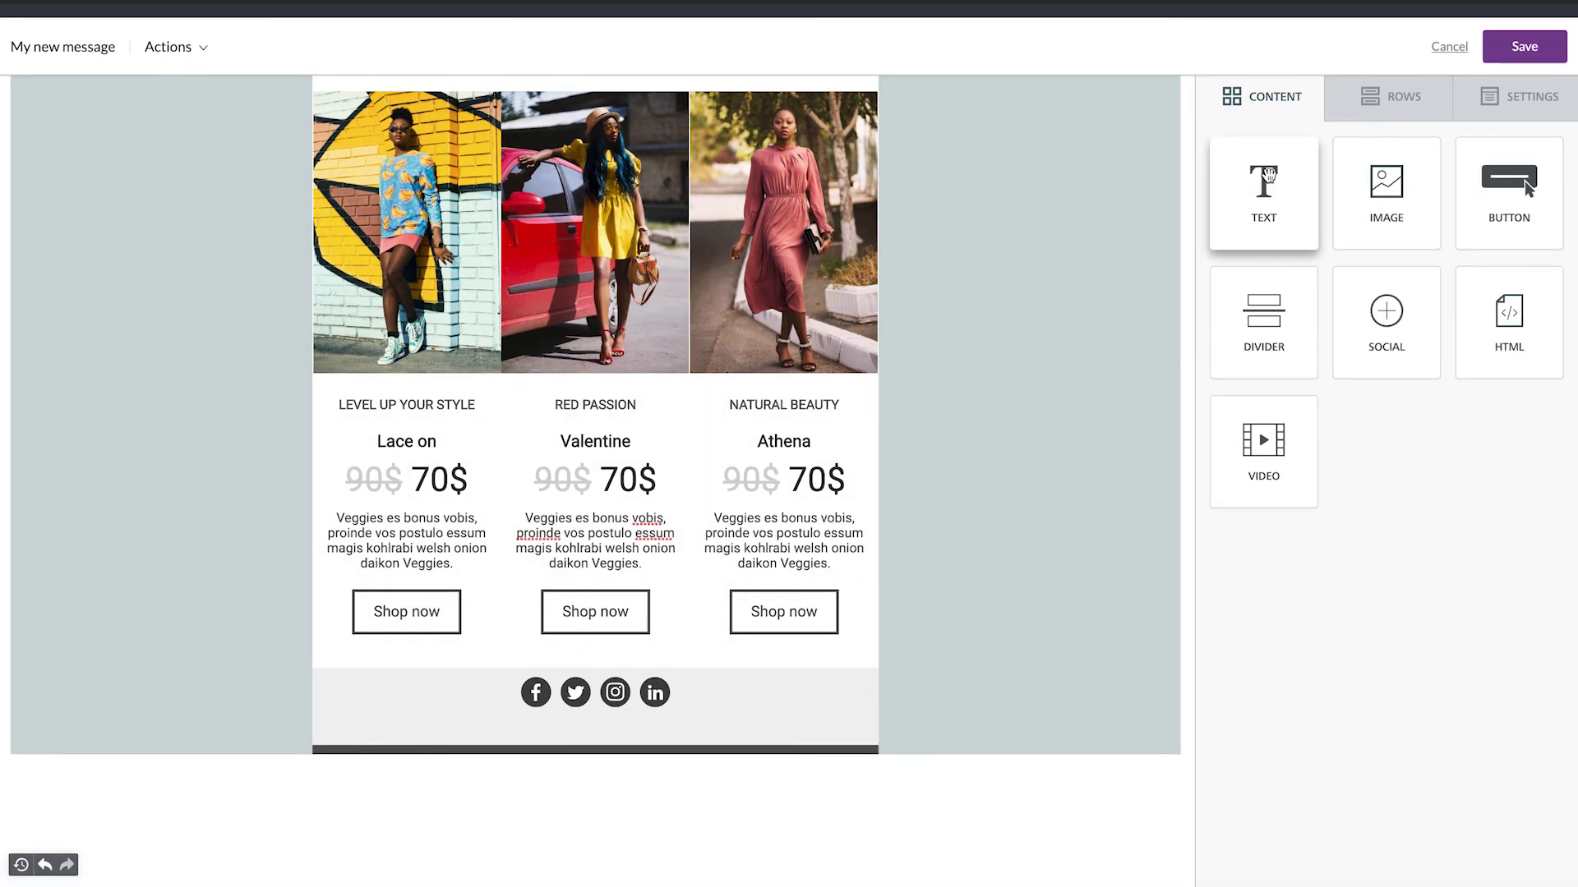
# Add a centred 24px text block reading 'FOLLOW US ON SOCIAL MEDIA!' above the icons
pyautogui.moveTo(1268, 175); pyautogui.dragTo(545, 674)
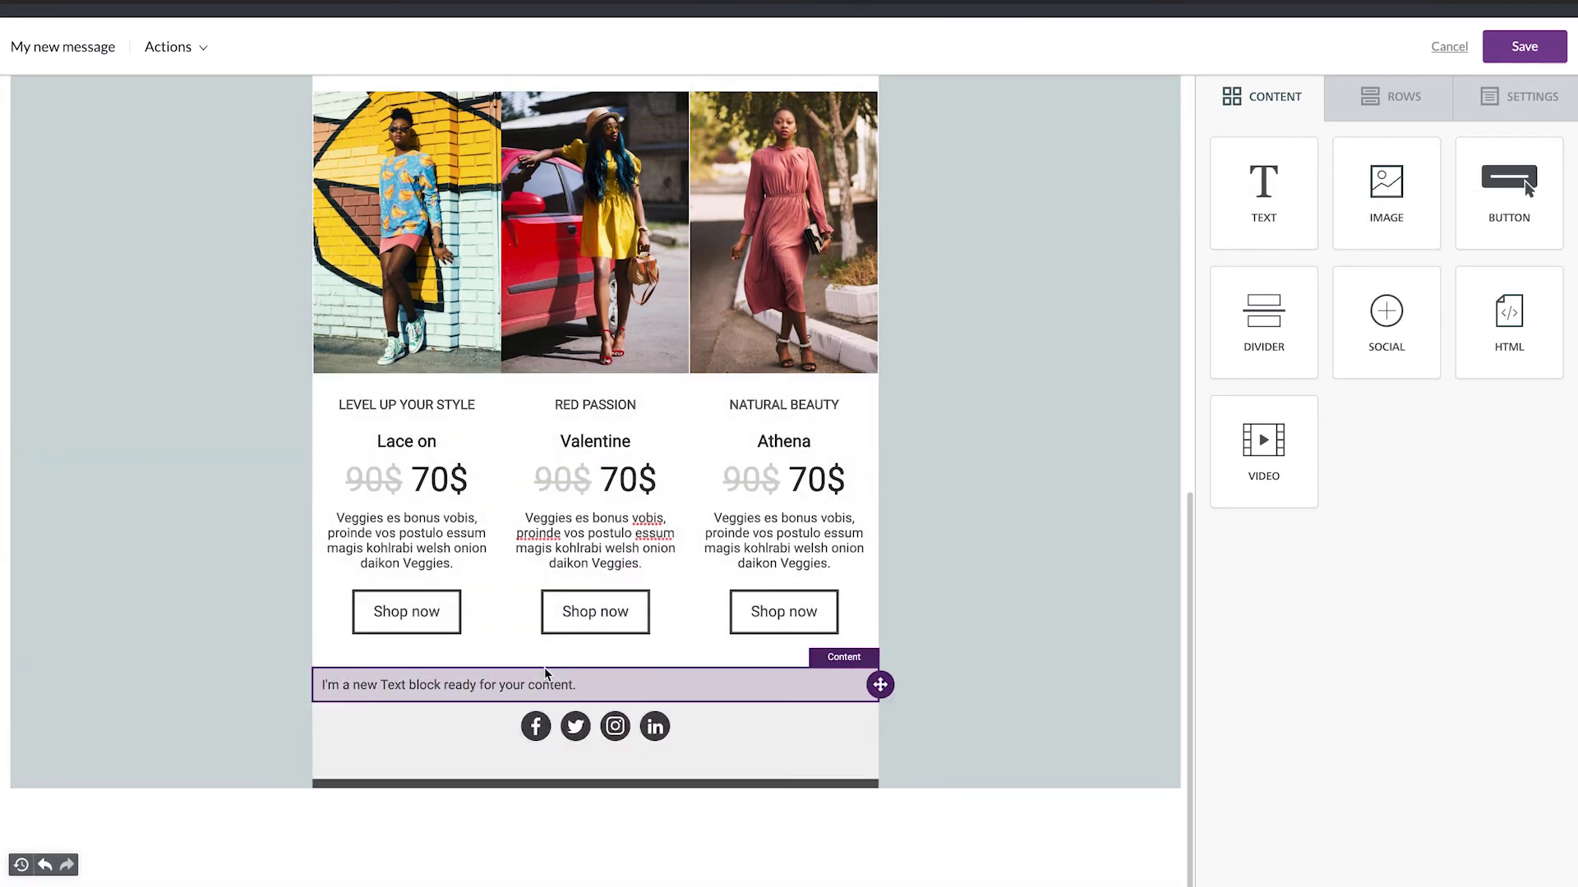
pyautogui.click(553, 681)
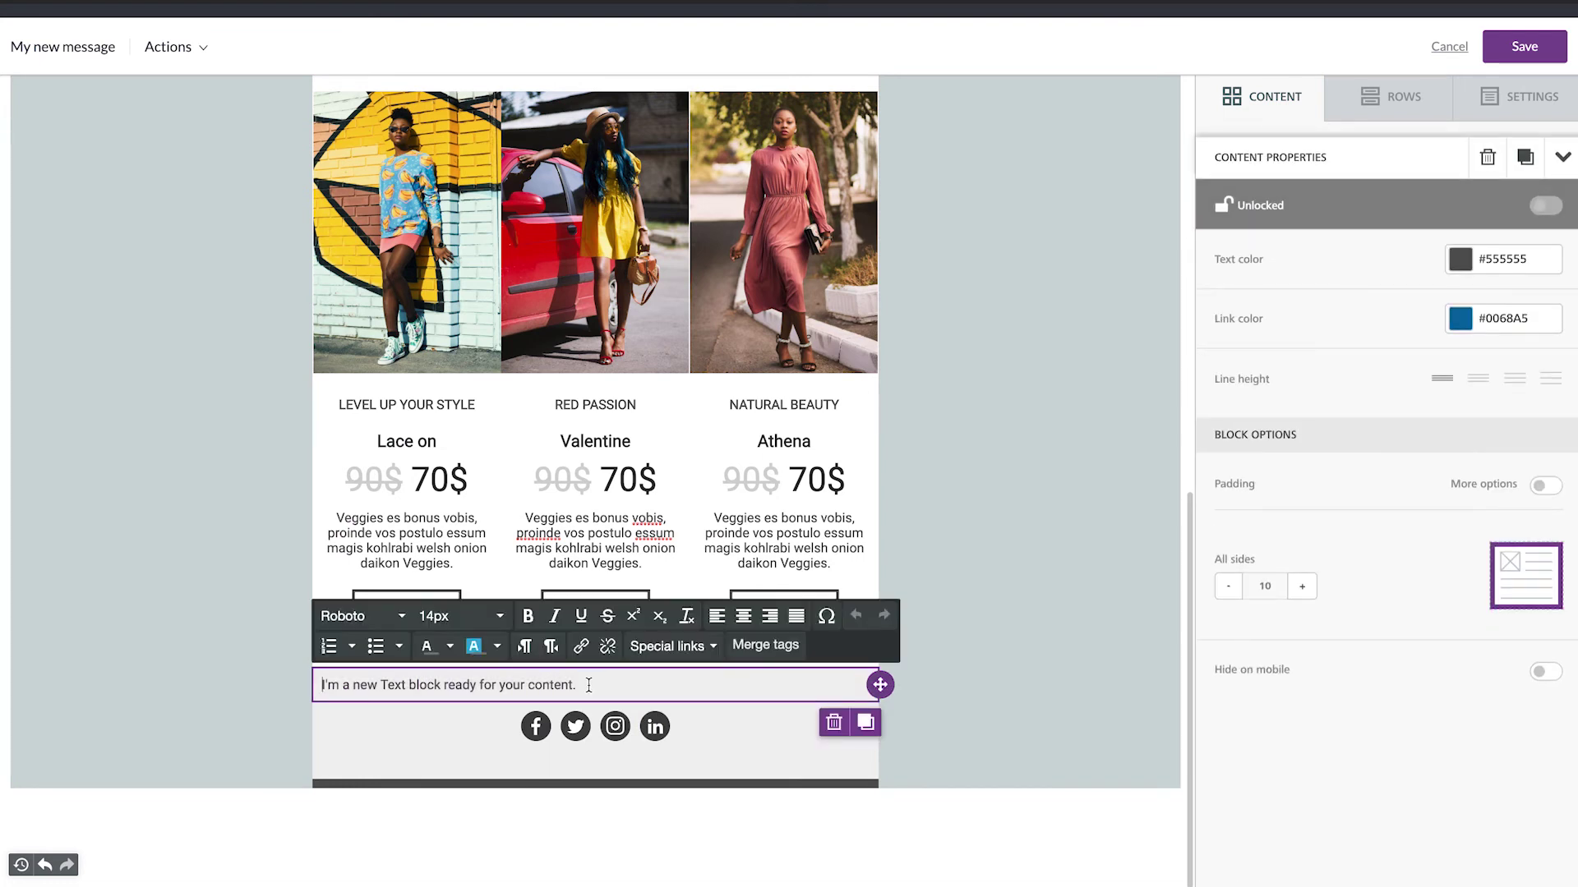
pyautogui.moveTo(588, 684); pyautogui.dragTo(327, 679)
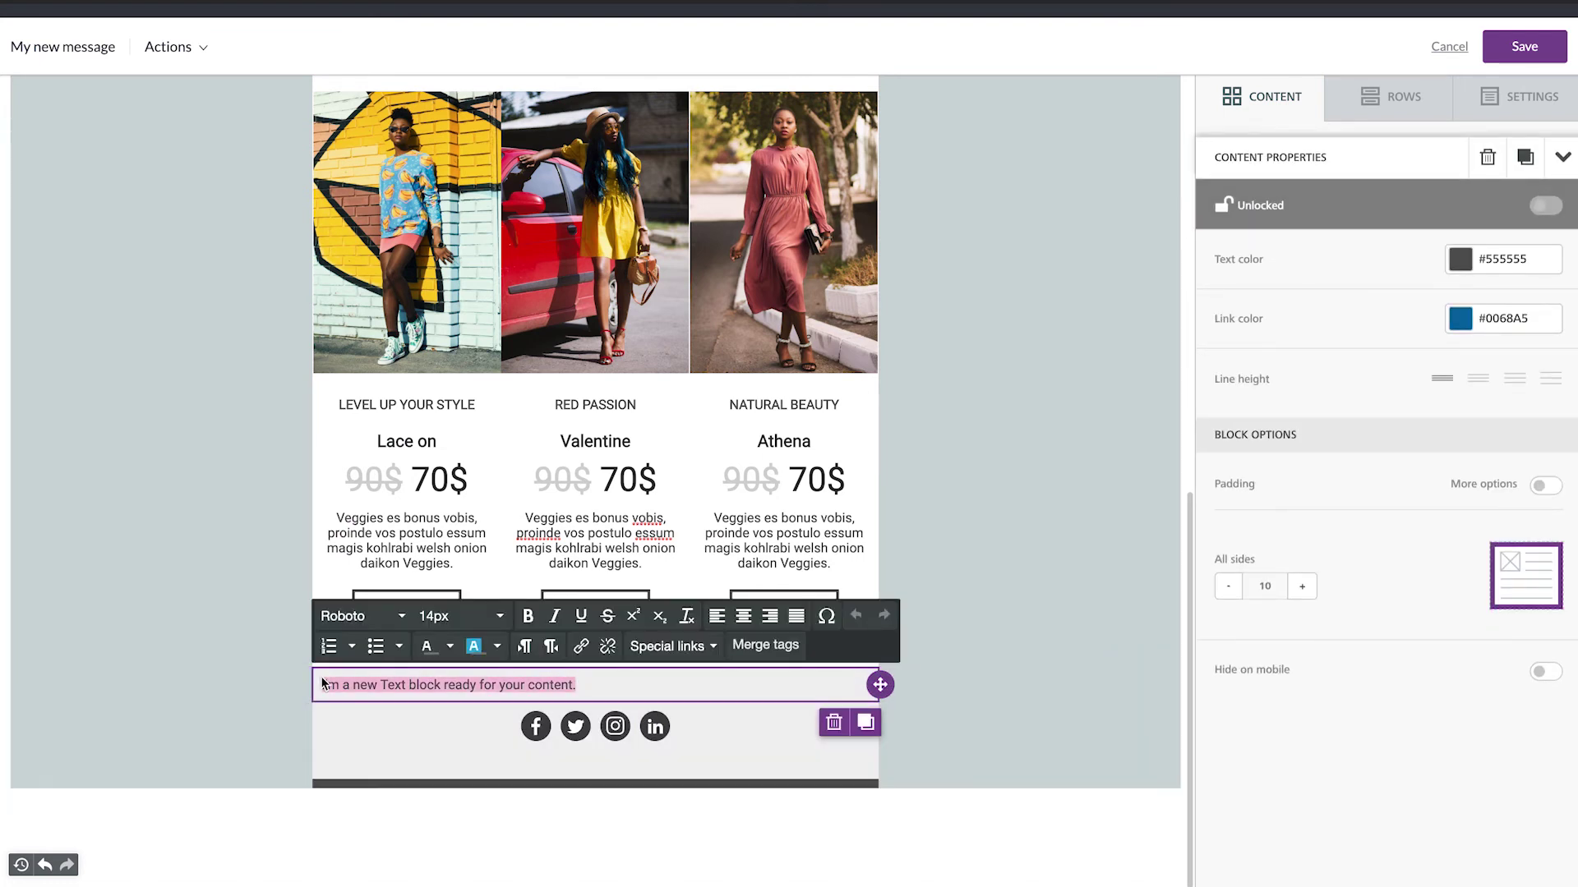
pyautogui.write('FOLLOW')
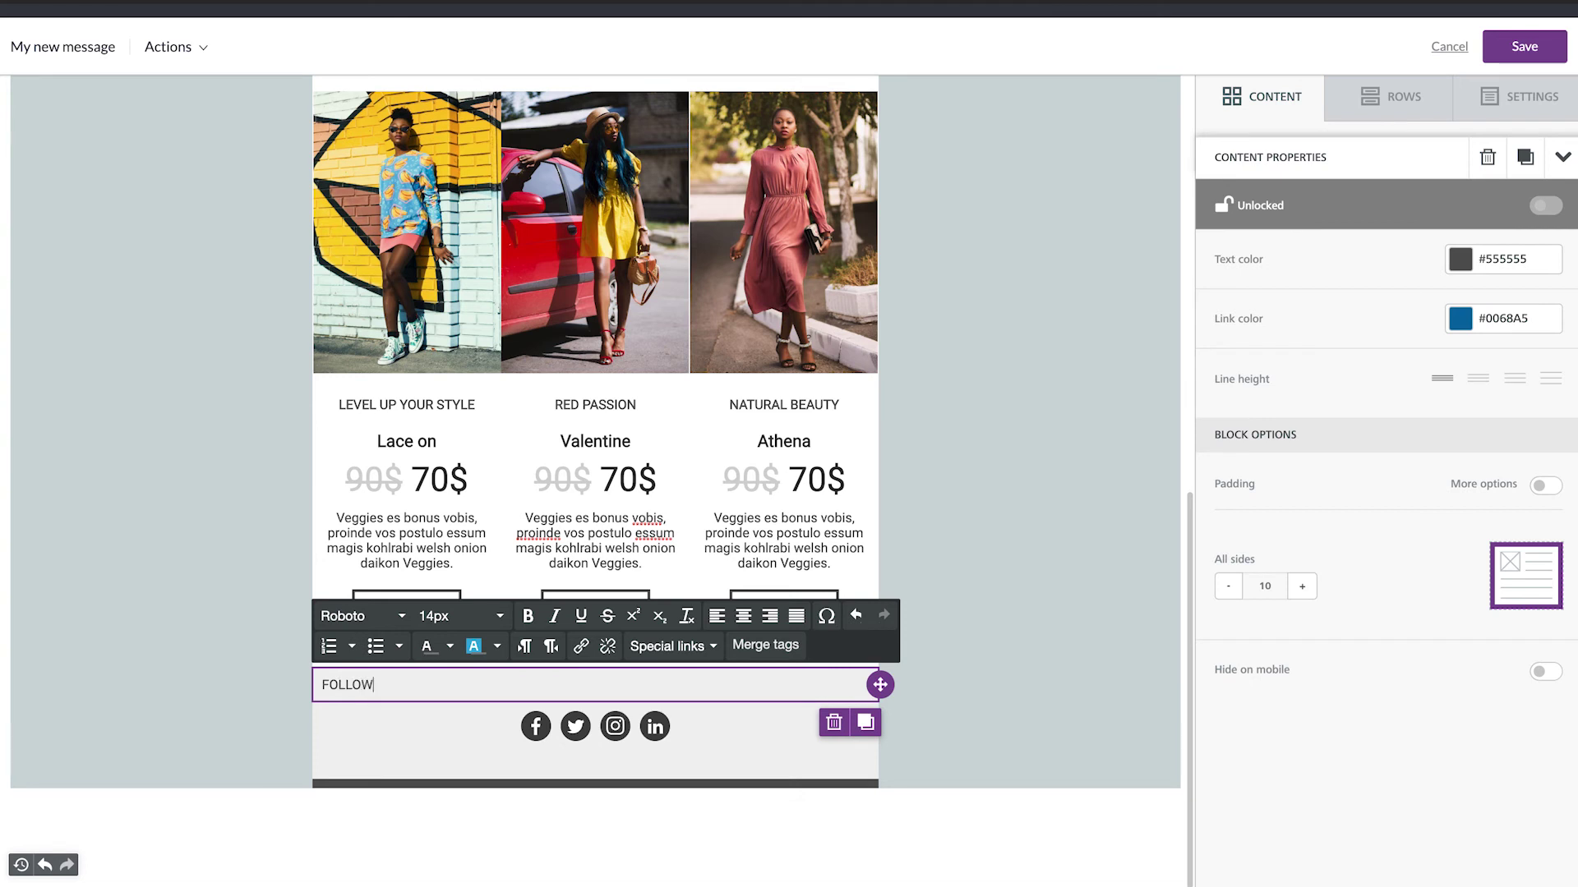
pyautogui.write(' US ON SOCIAL MEDIA!')
pyautogui.moveTo(527, 682); pyautogui.dragTo(323, 685)
pyautogui.click(497, 616)
pyautogui.click(489, 589)
pyautogui.click(743, 617)
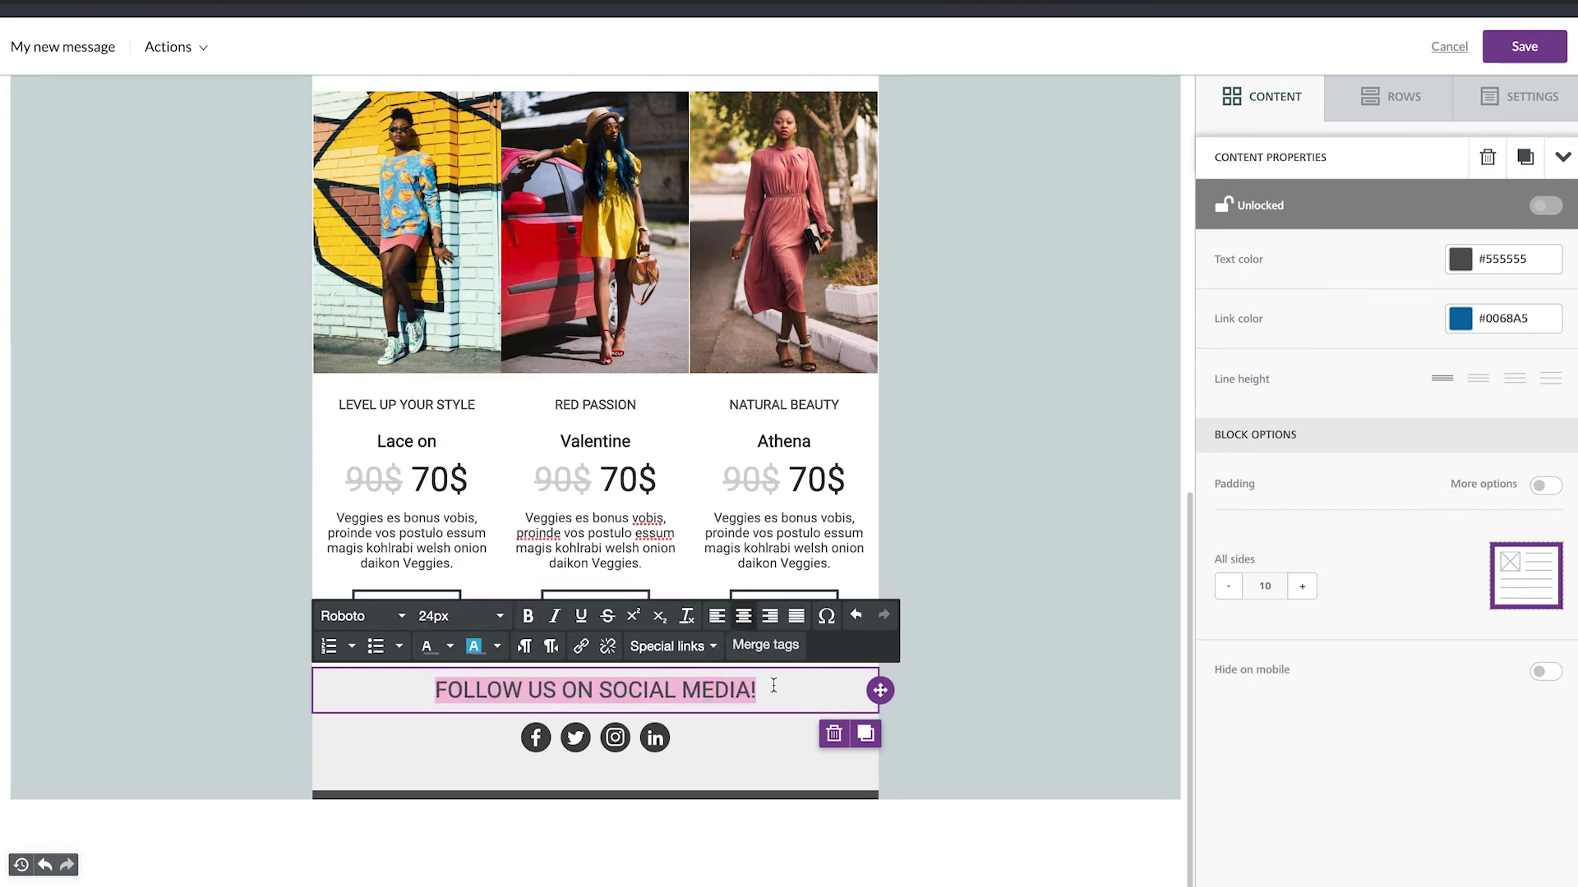
pyautogui.click(835, 689)
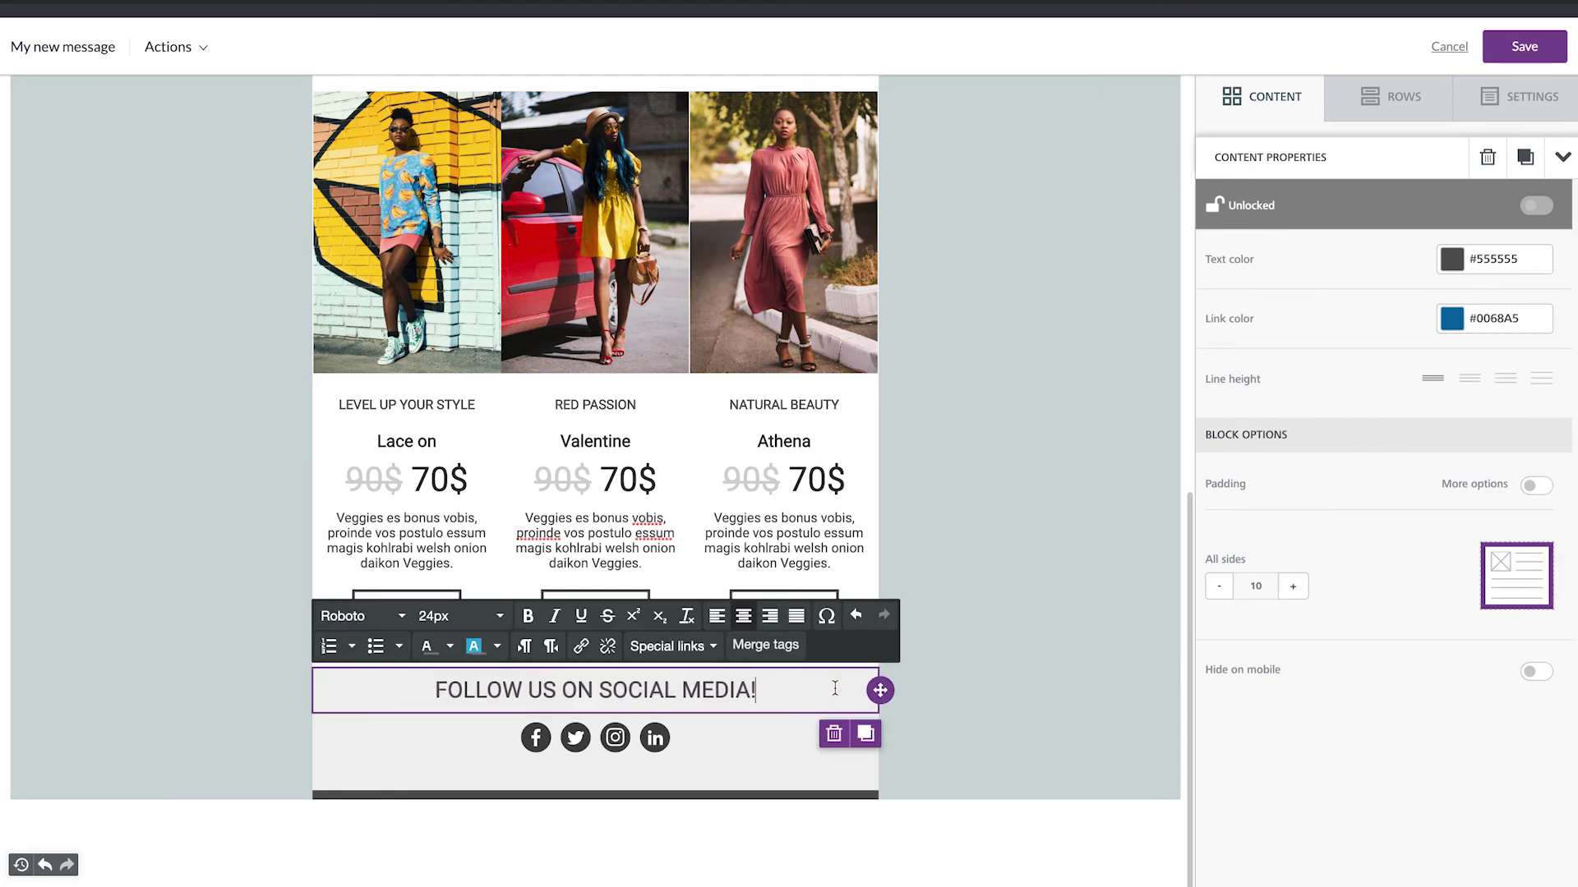
pyautogui.press('Escape')
# Give the heading separate paddings: 35 on top and 15 at the bottom
pyautogui.click(835, 688)
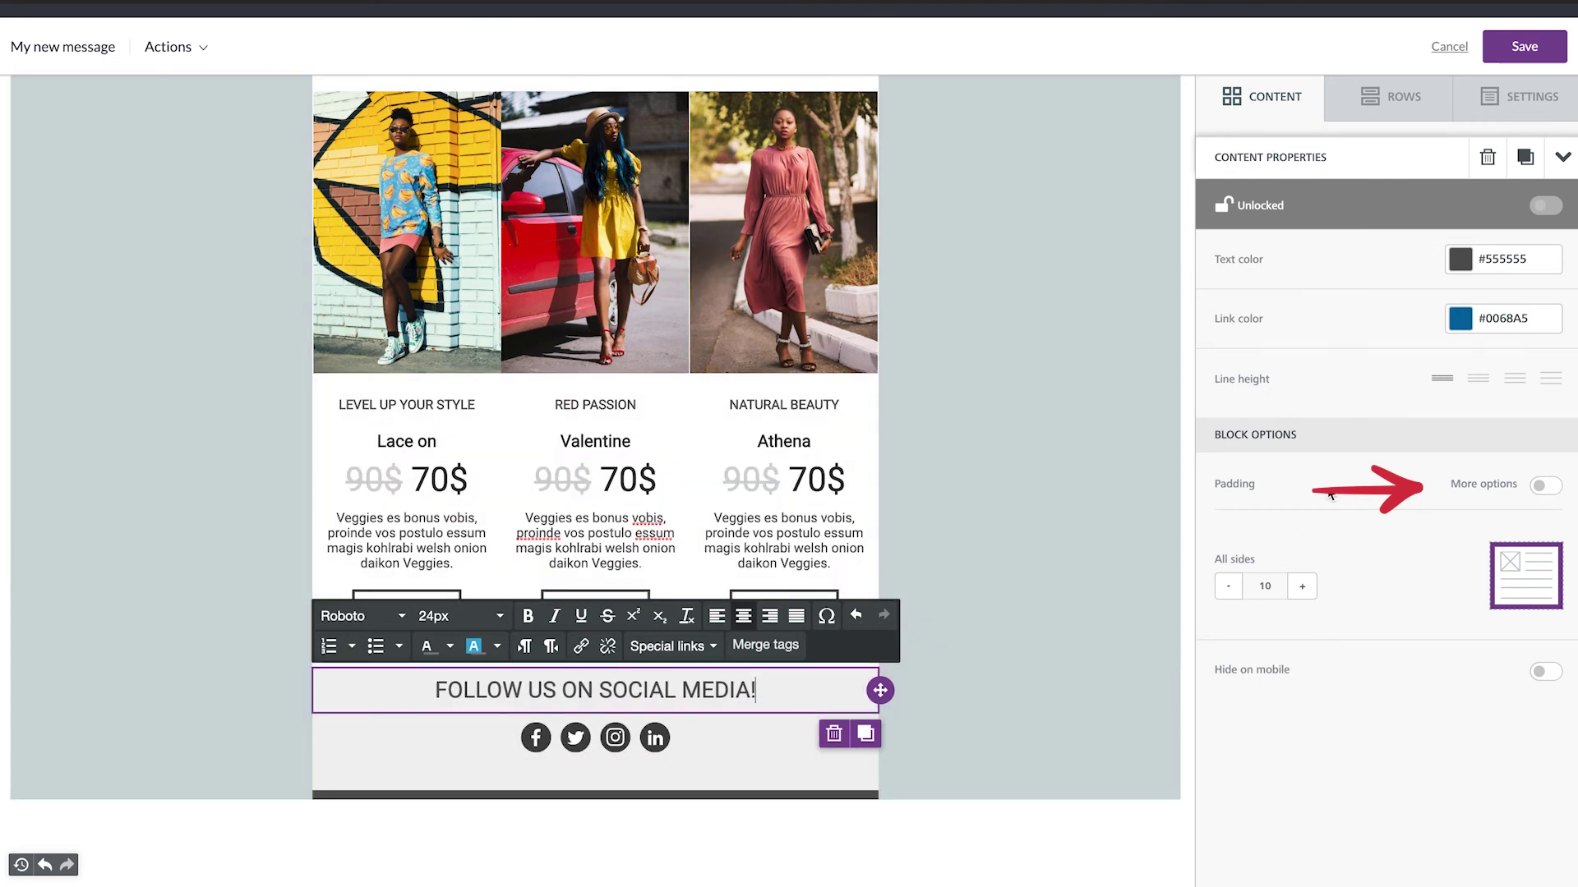
pyautogui.click(1546, 486)
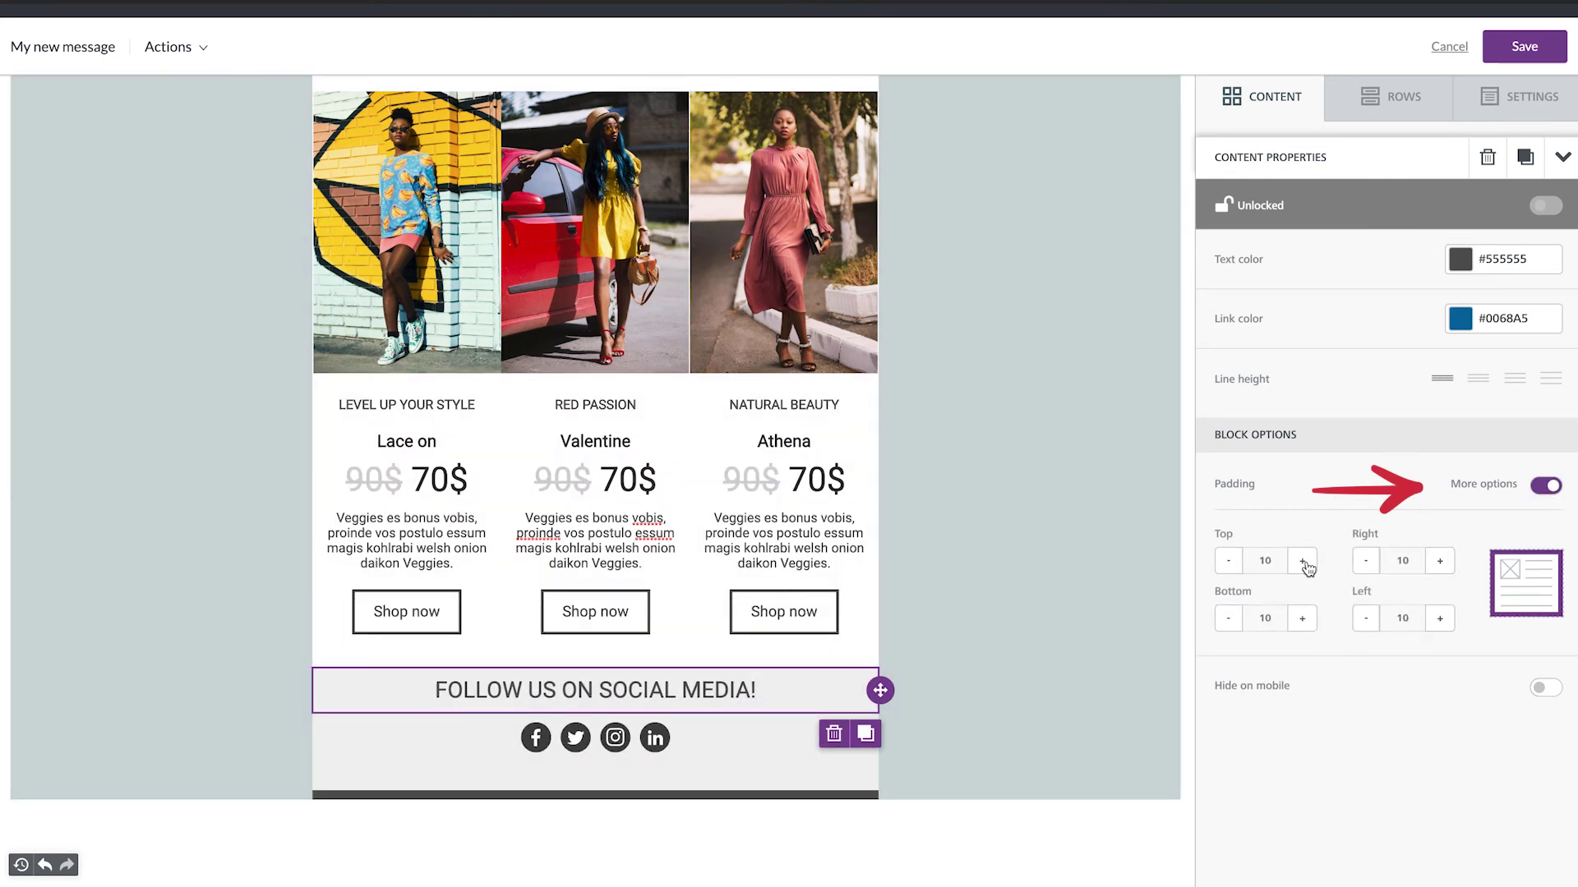
pyautogui.click(1303, 561)
pyautogui.click(1304, 563)
pyautogui.click(1304, 563)
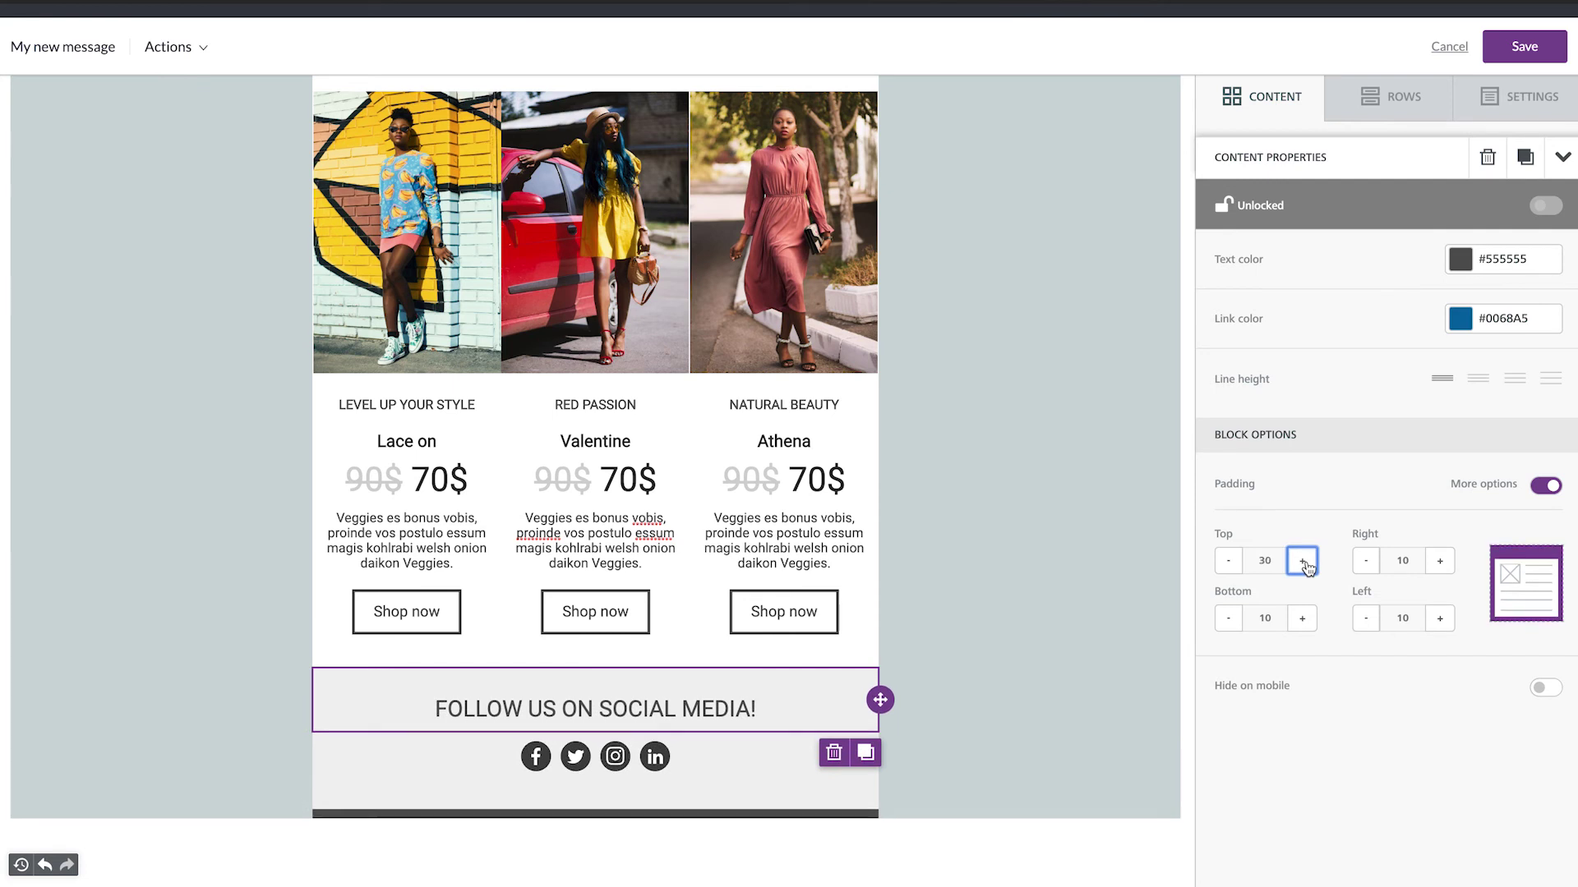
pyautogui.click(1304, 563)
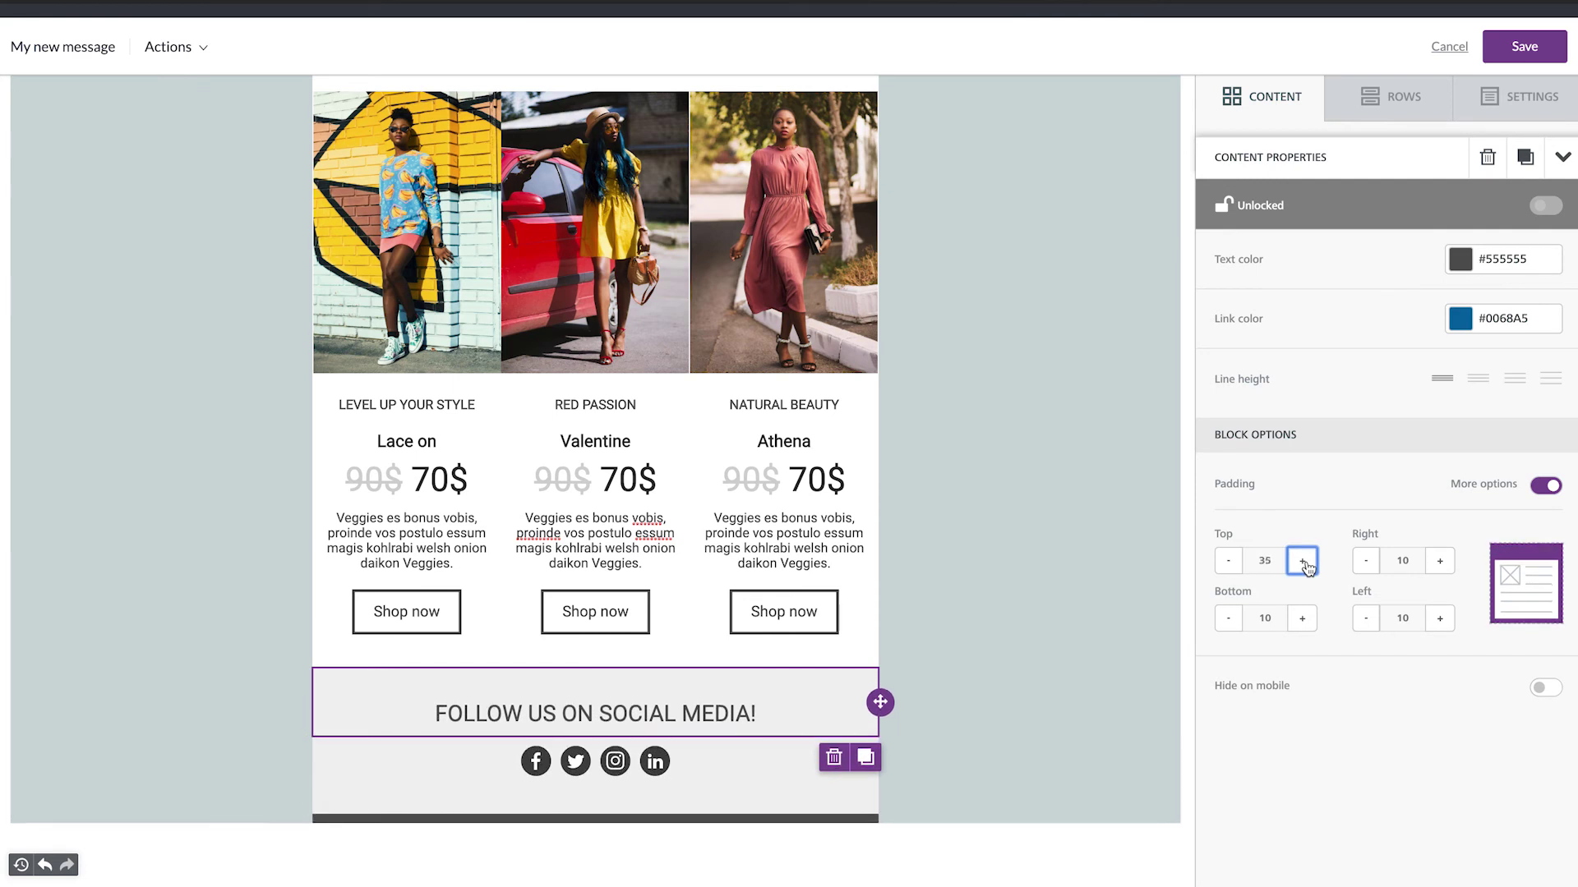
pyautogui.click(1303, 627)
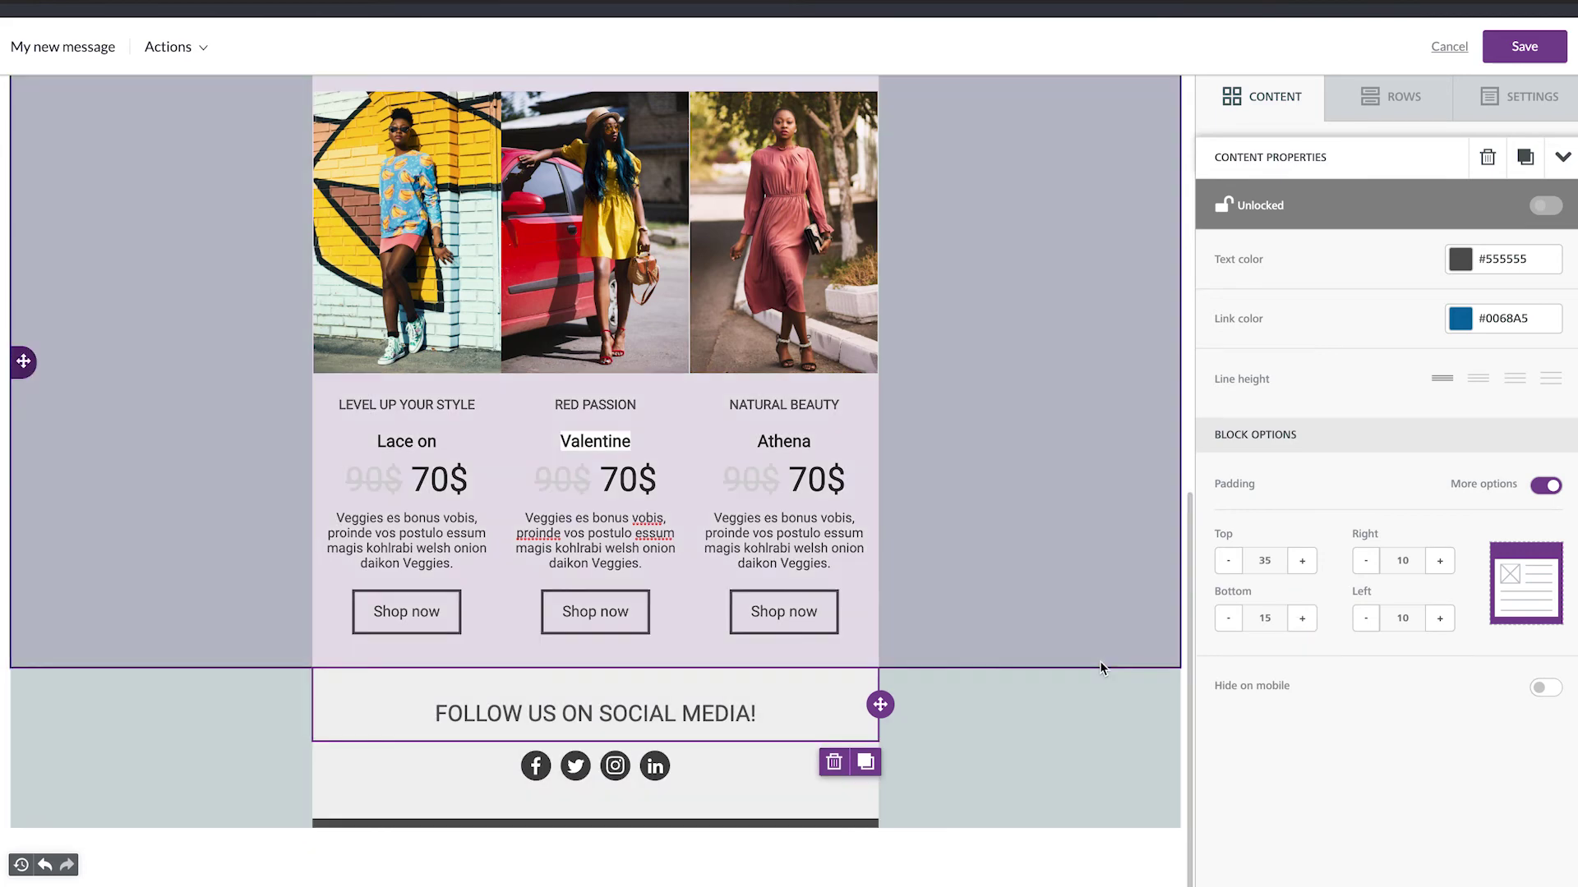
pyautogui.click(1098, 704)
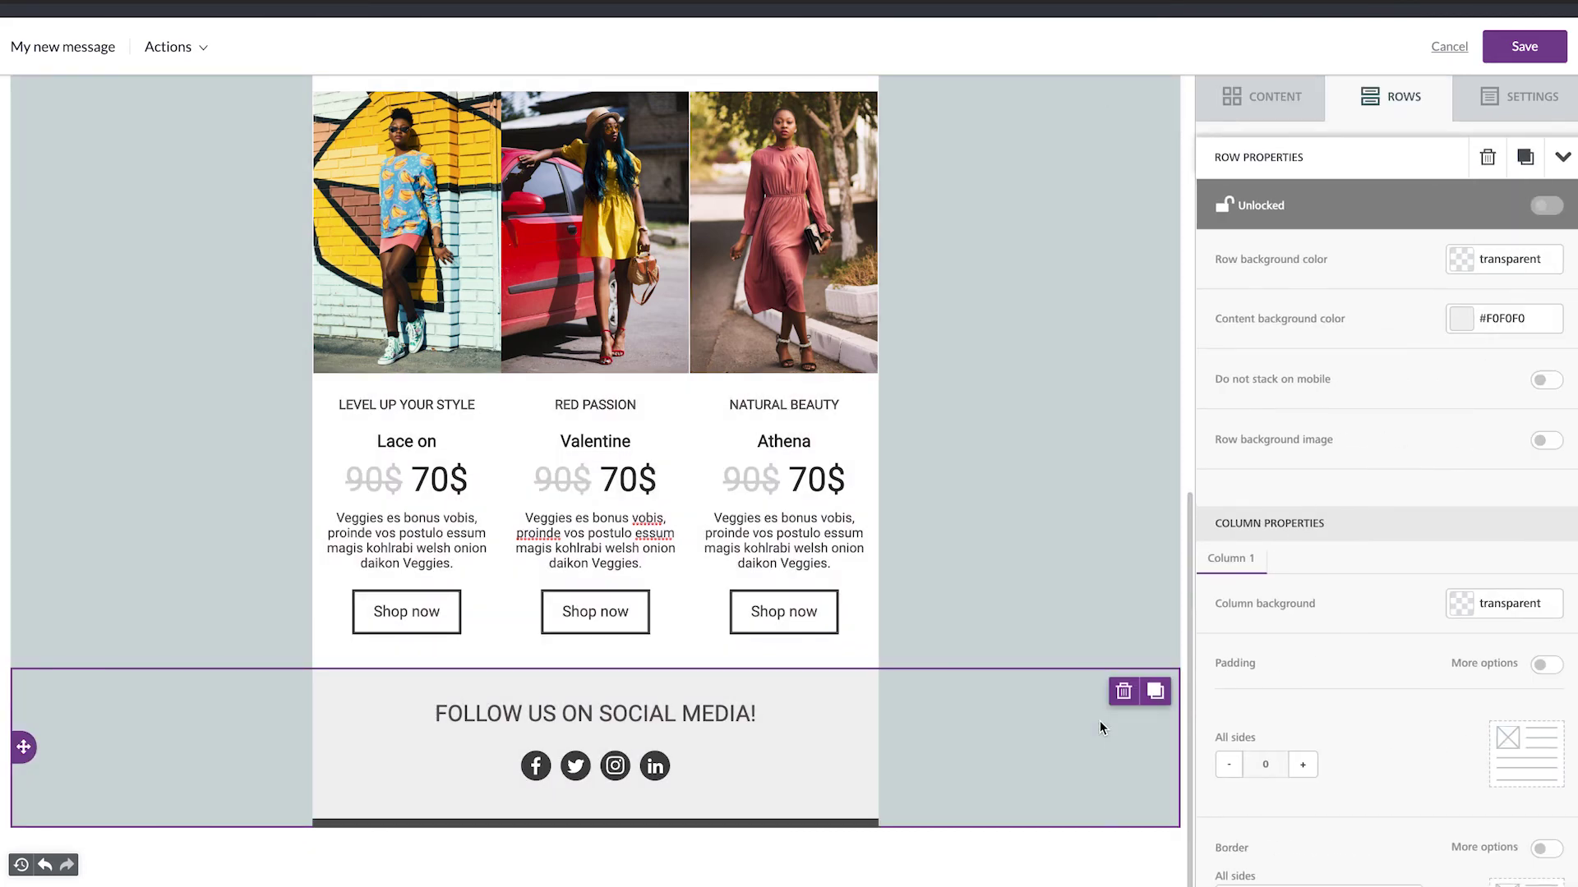
# Delete the Facebook, Twitter and Google+ icons block beside the header logo
pyautogui.scroll(5, 1100, 721)
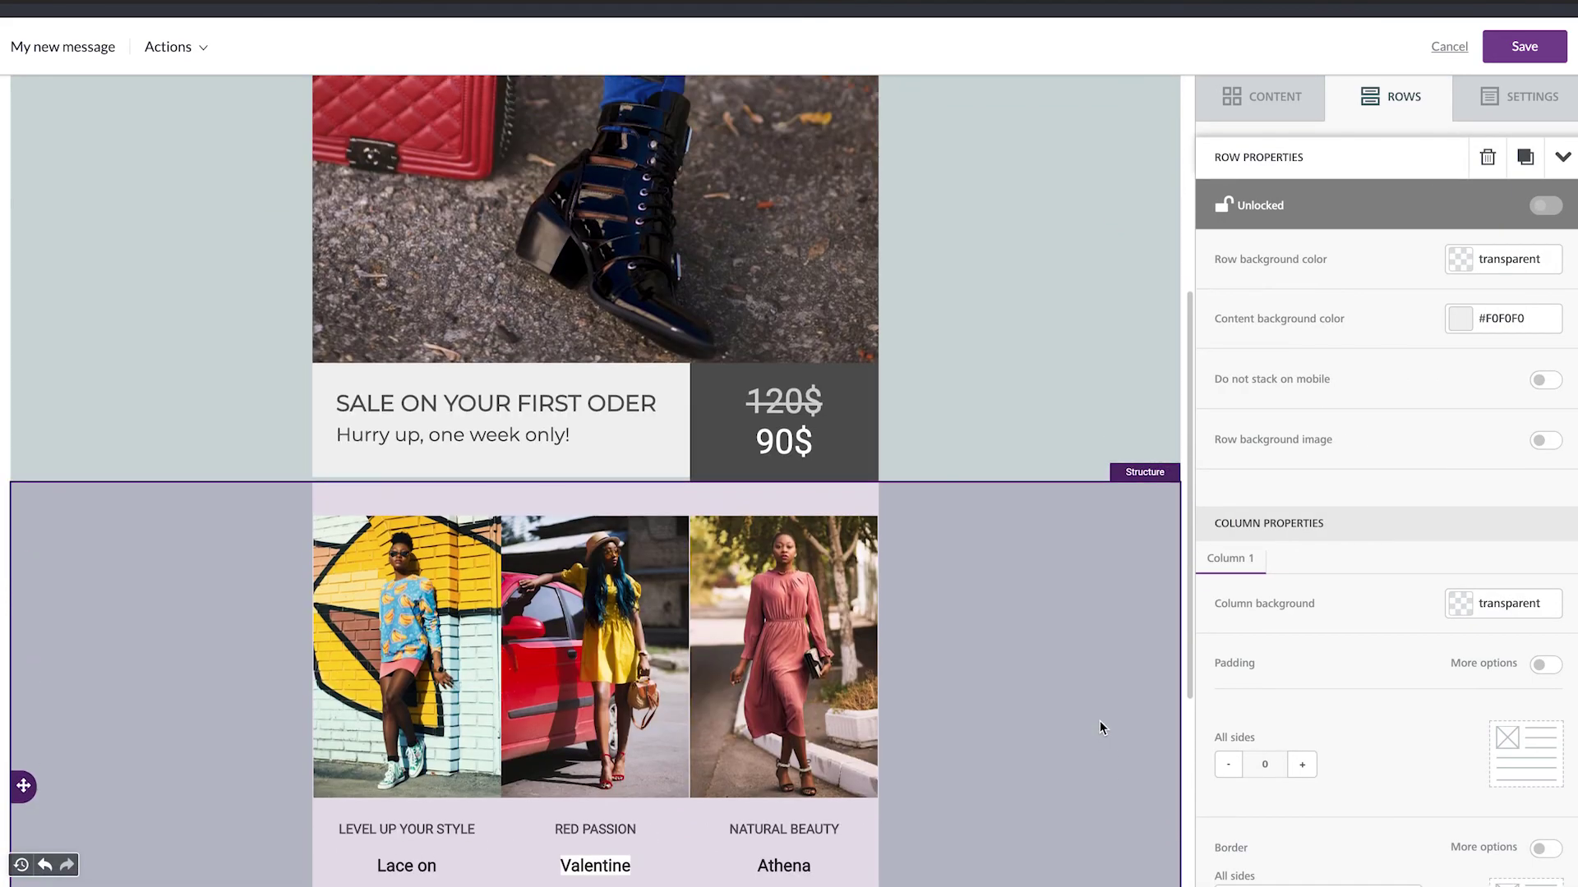
pyautogui.scroll(5, 1100, 721)
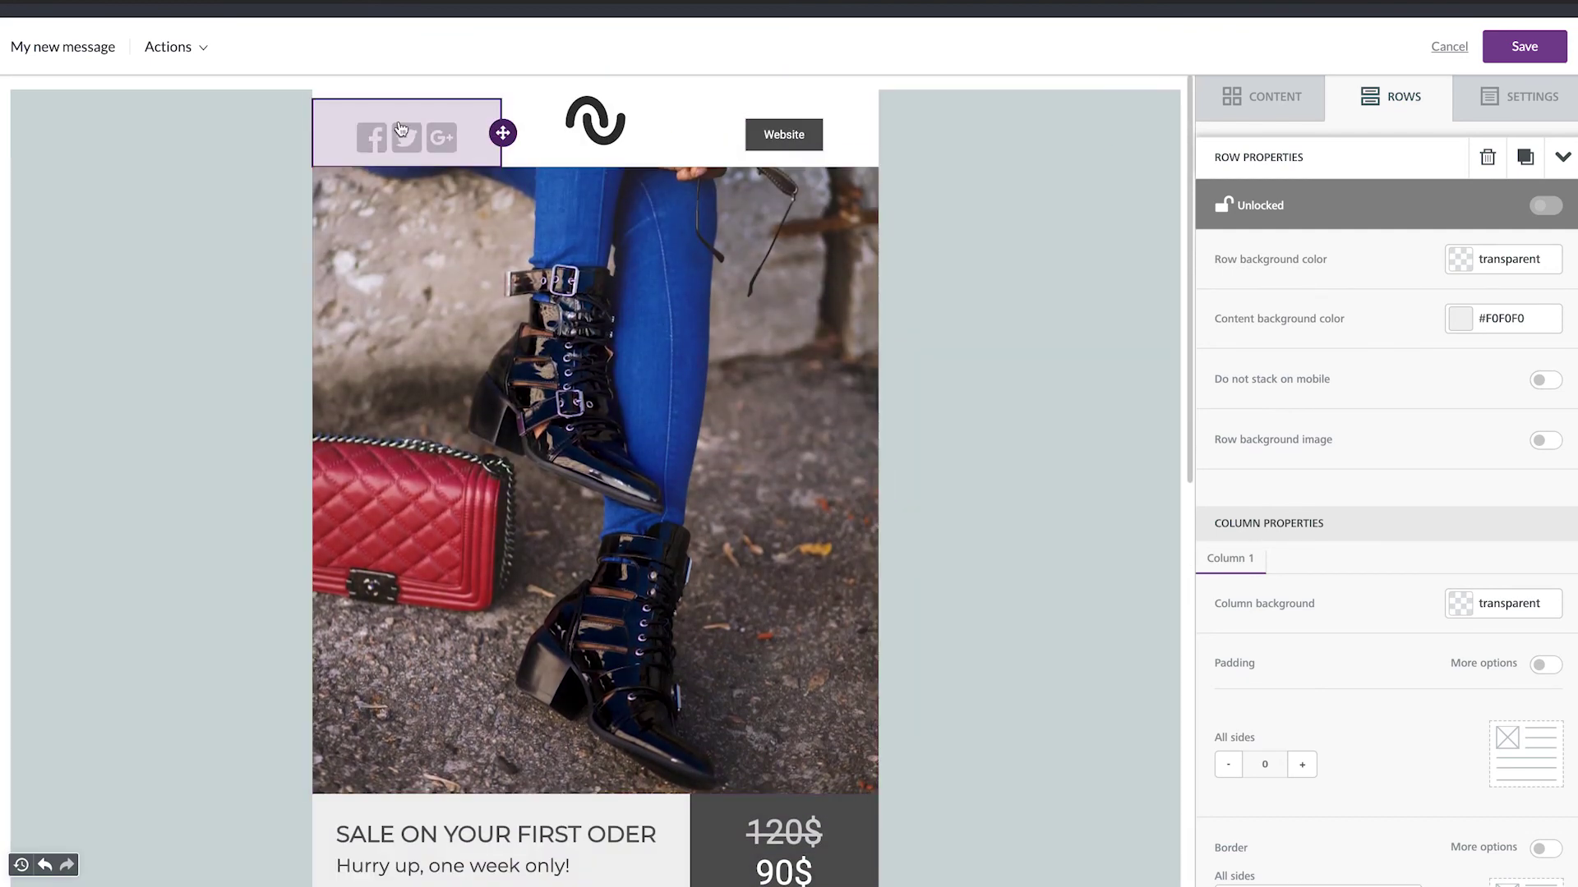
pyautogui.click(398, 115)
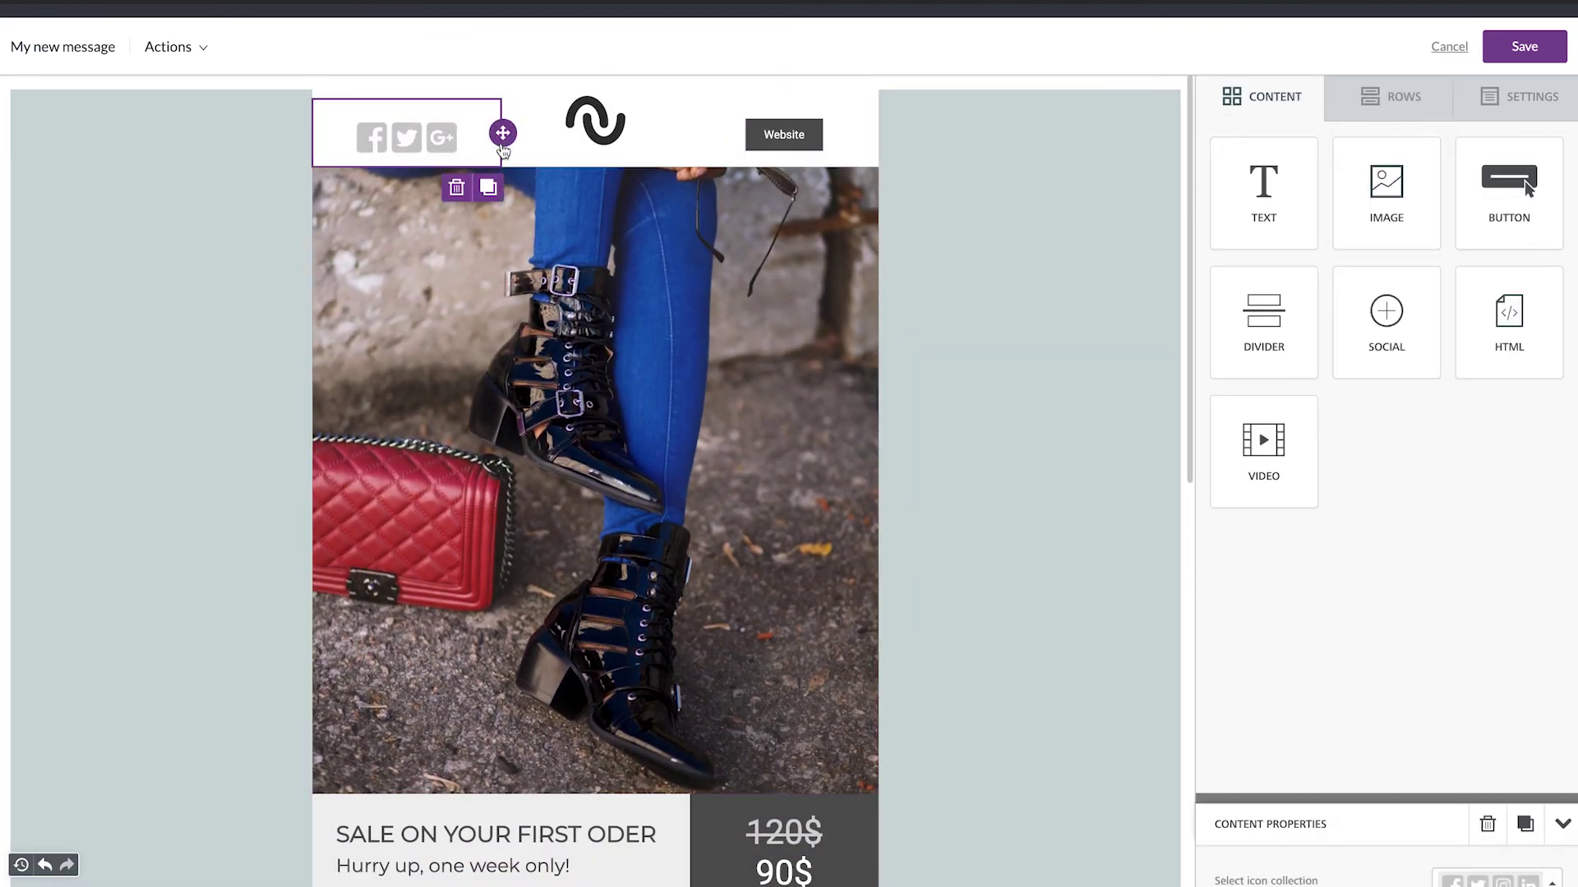
pyautogui.click(457, 187)
pyautogui.click(1127, 259)
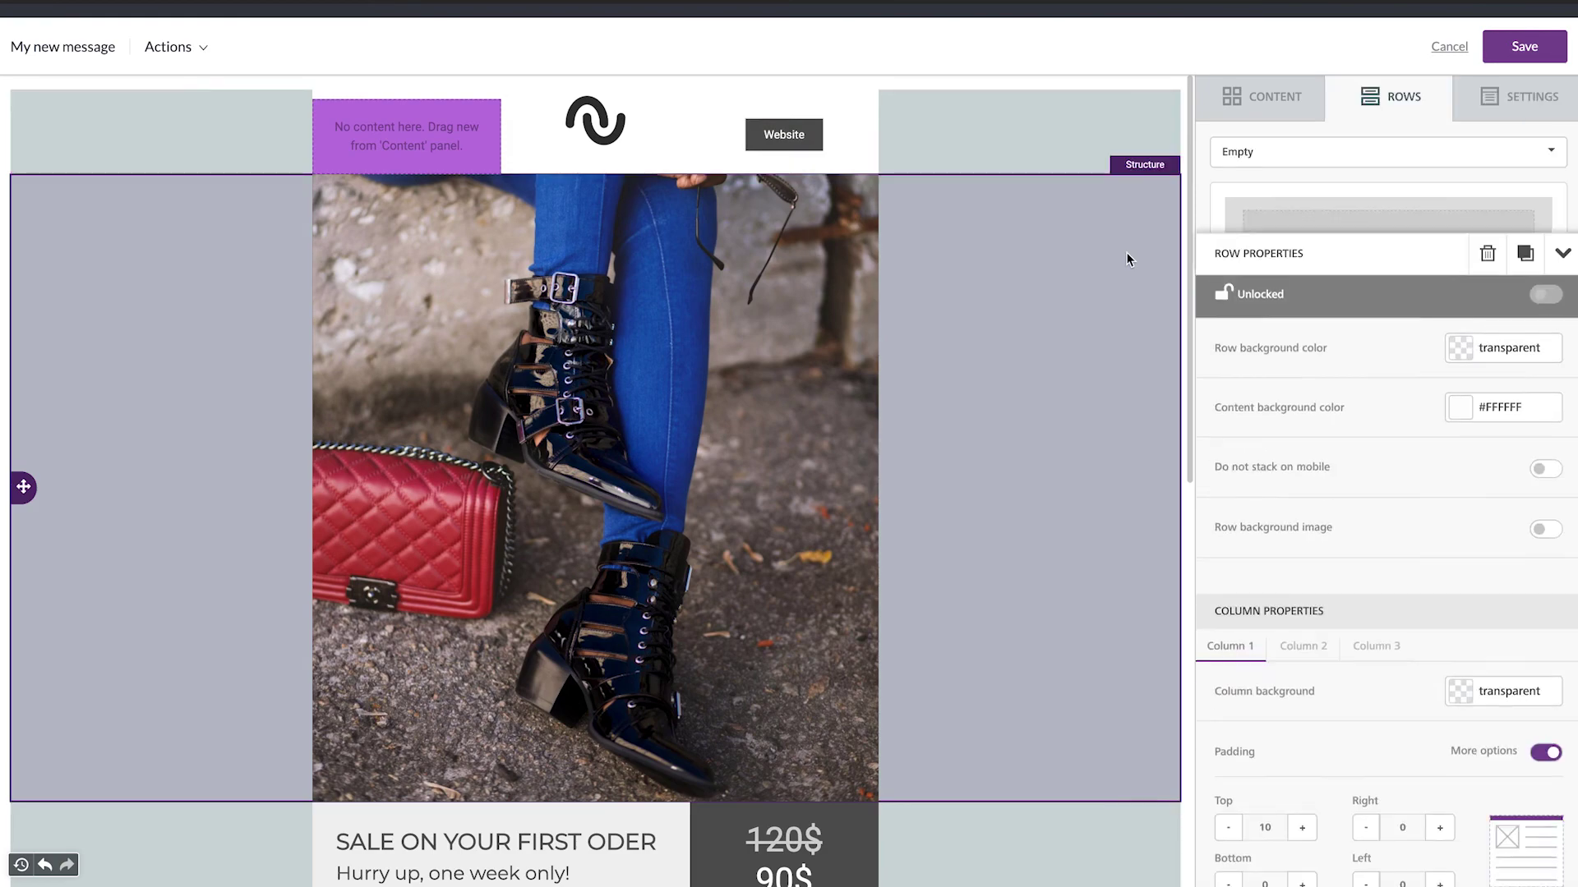
pyautogui.scroll(-7, 1087, 212)
pyautogui.scroll(6, 1087, 212)
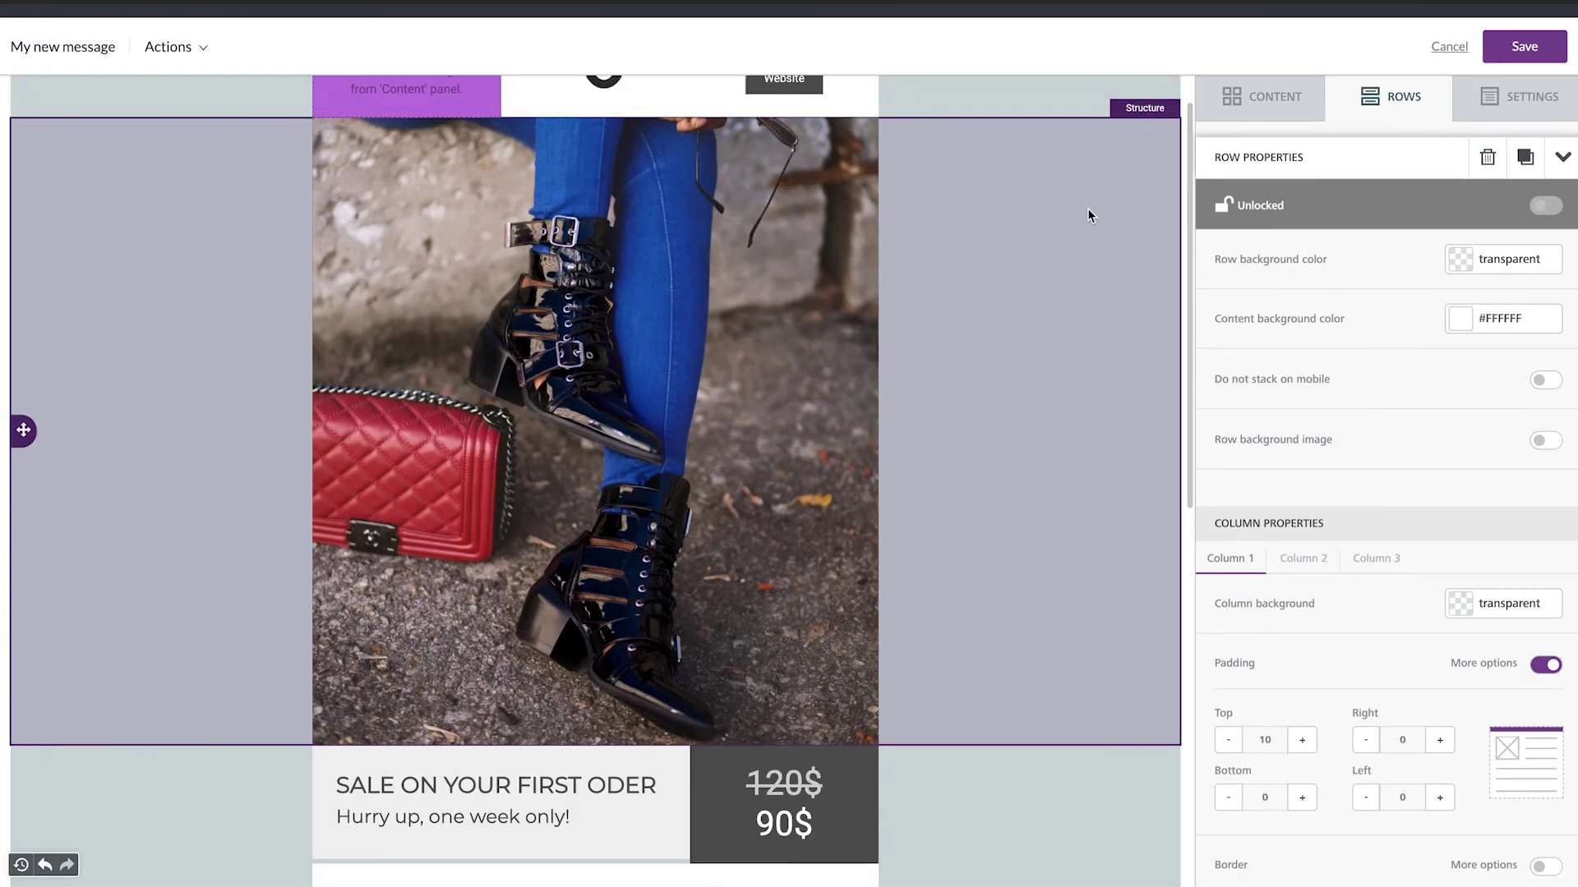
pyautogui.scroll(1, 1087, 216)
pyautogui.scroll(-7, 1087, 216)
pyautogui.scroll(8, 1073, 443)
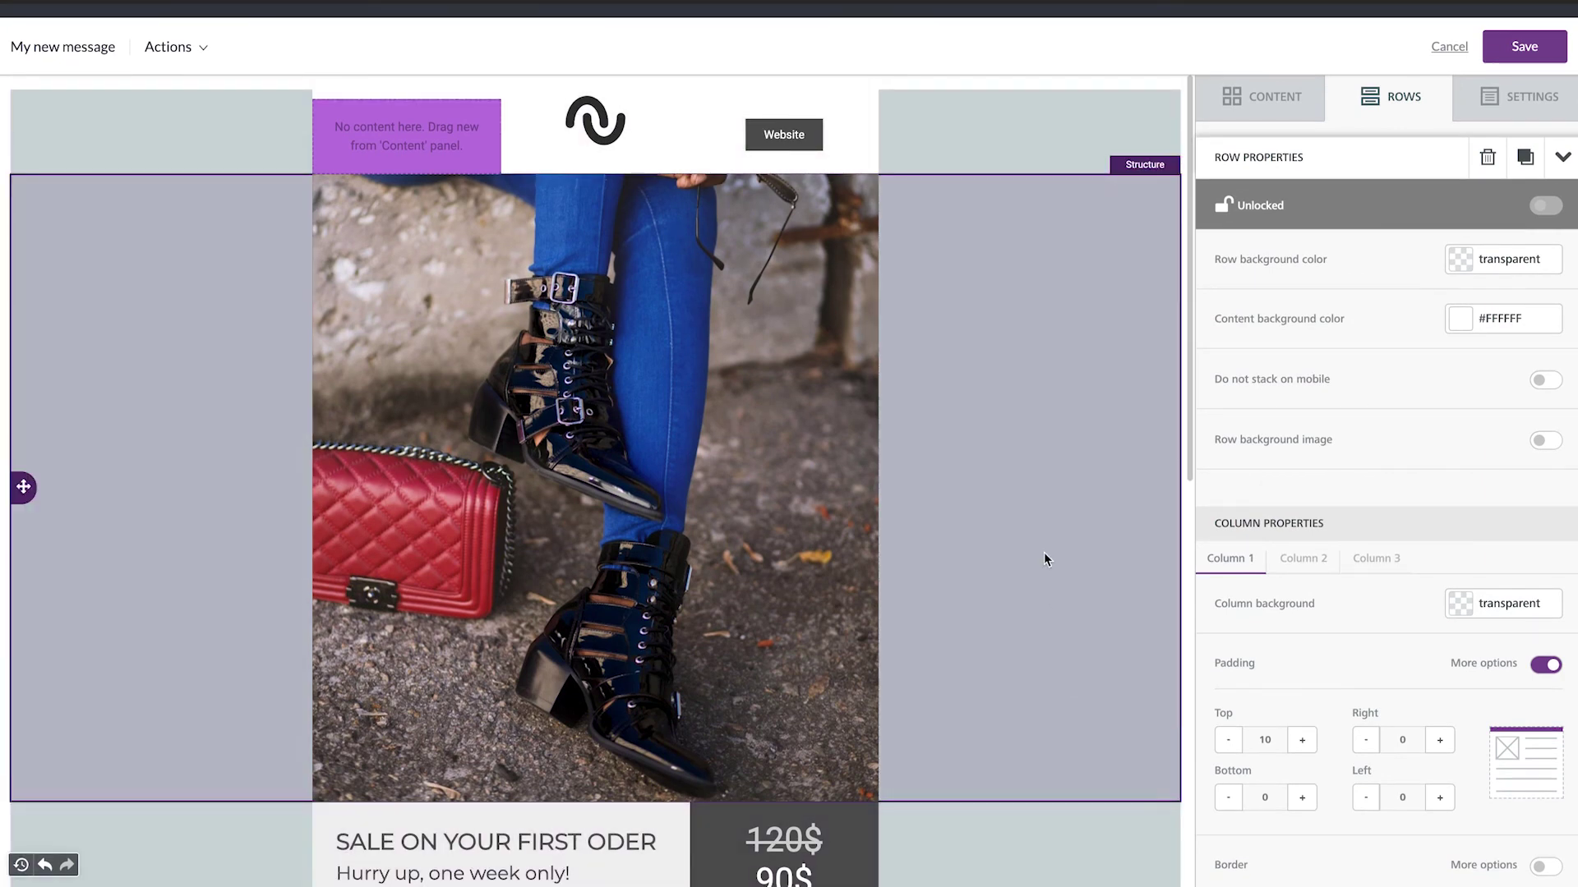
# Set the page background colour to #ECDCDC in Settings and save the email
pyautogui.click(1518, 97)
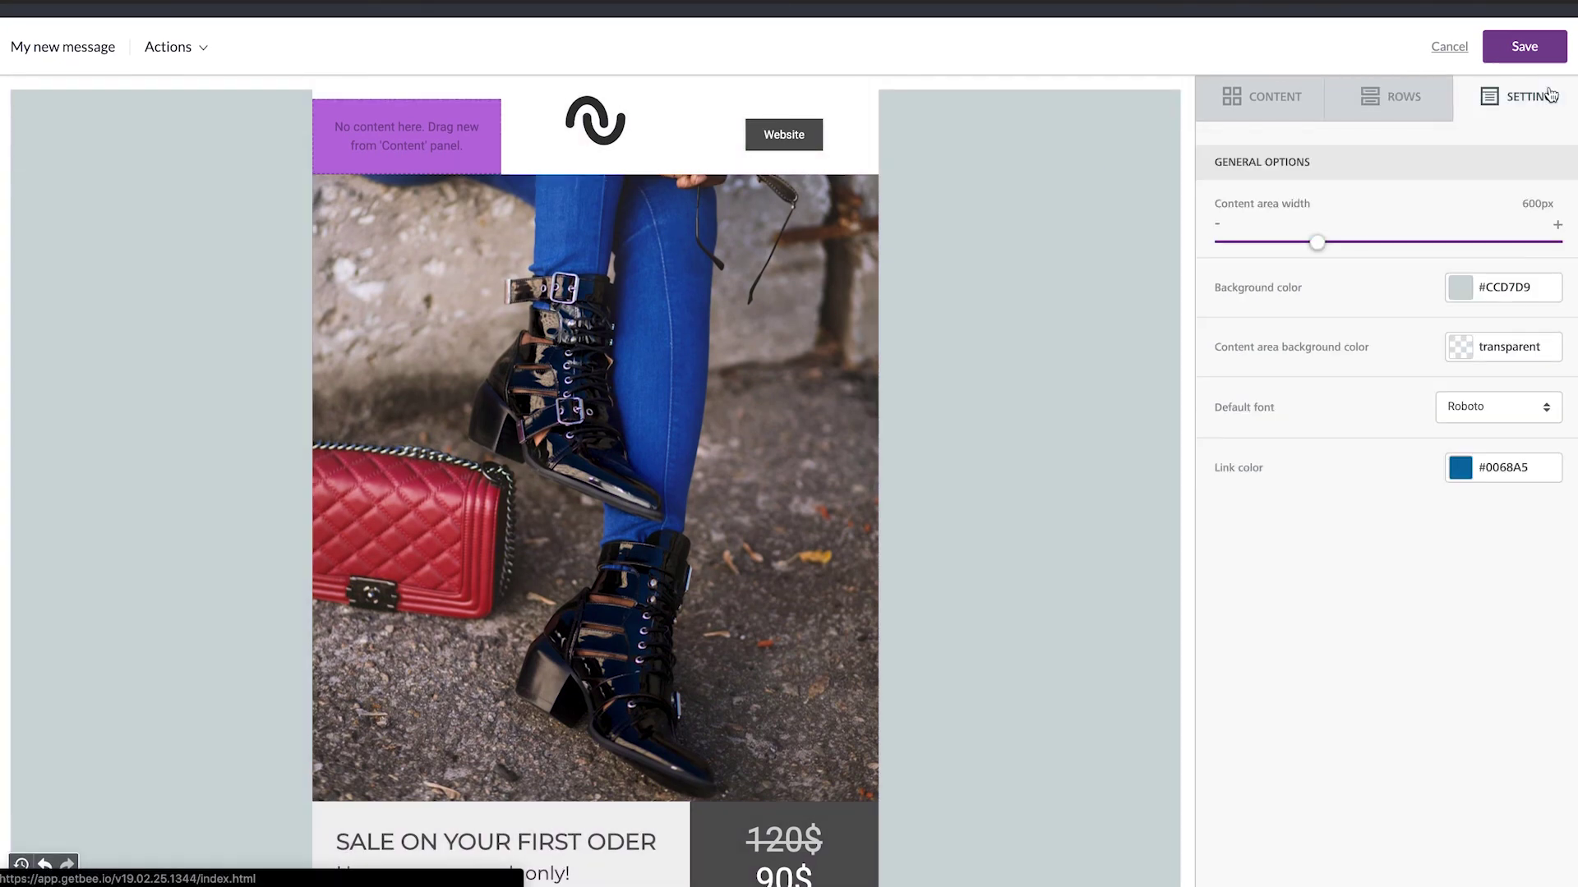
pyautogui.click(1471, 292)
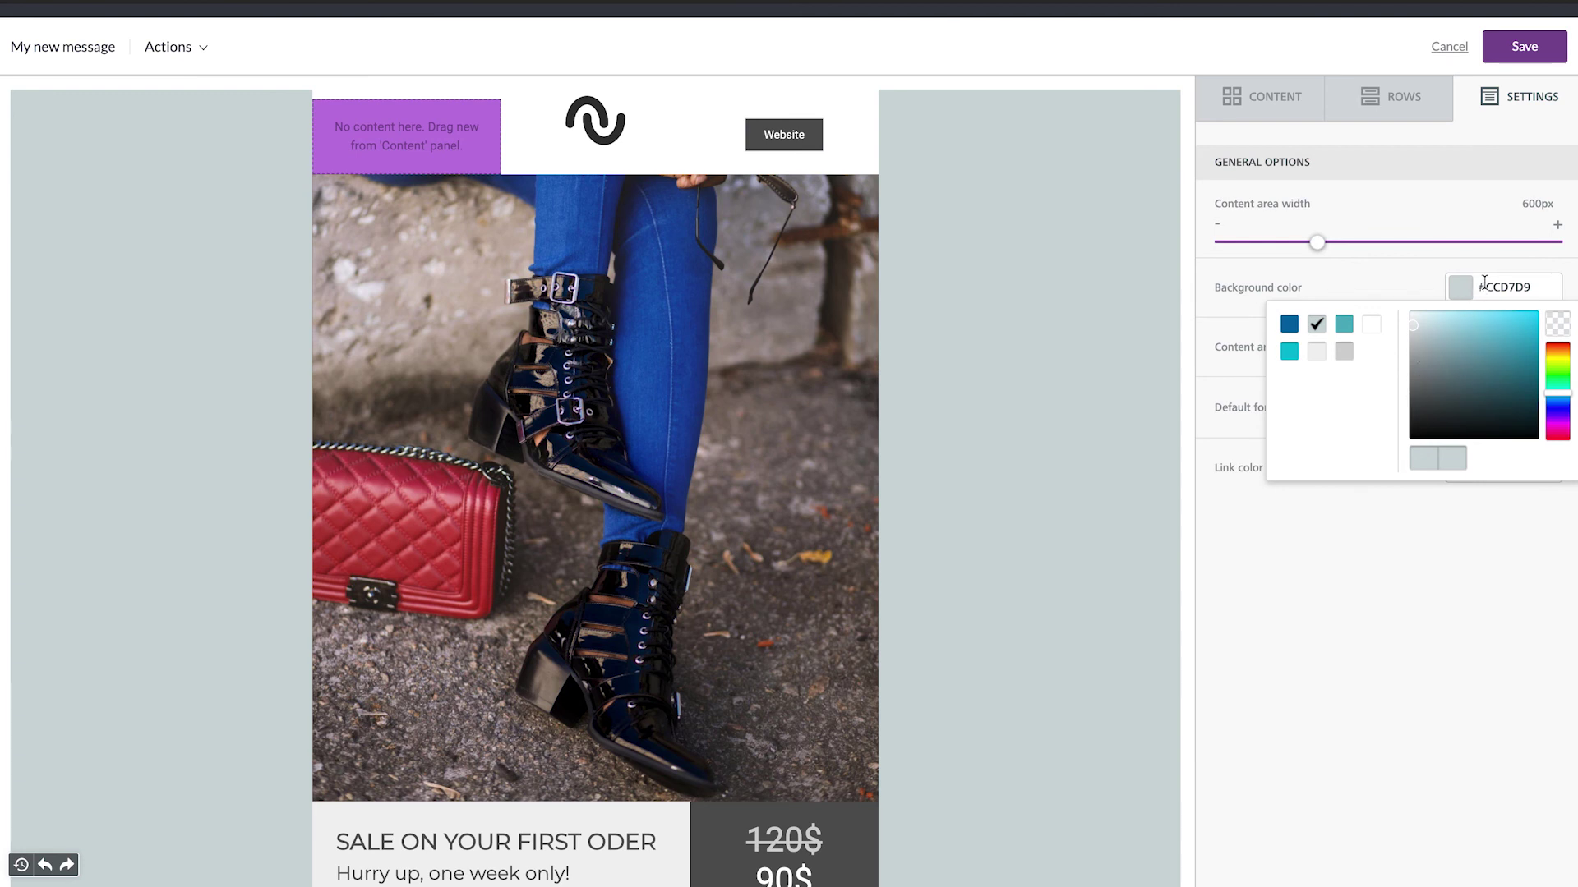
pyautogui.moveTo(1537, 286); pyautogui.dragTo(1489, 284)
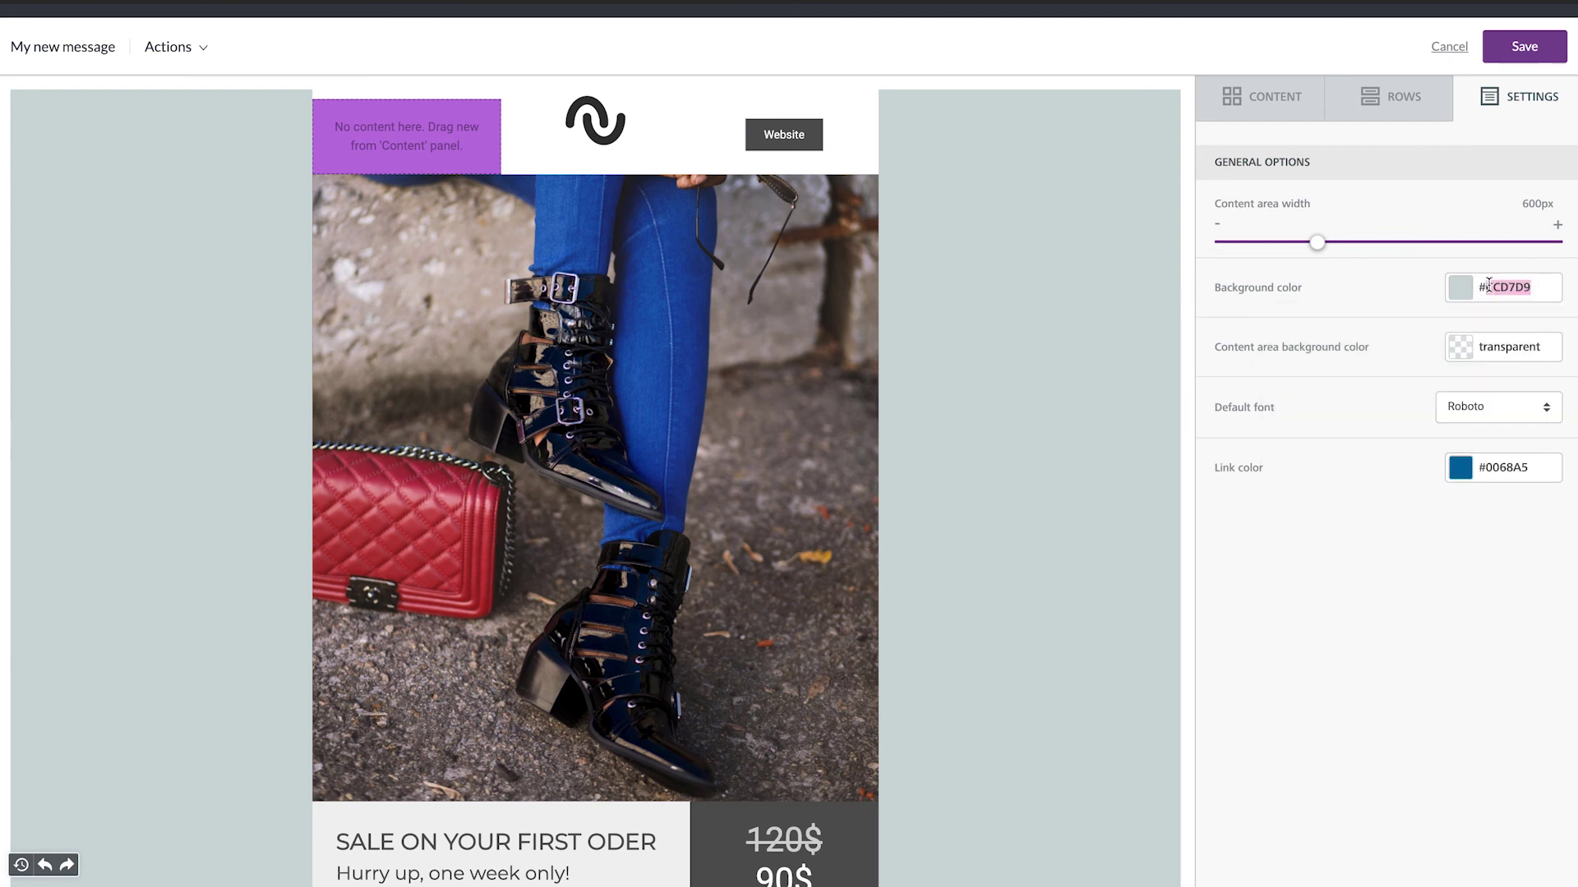
pyautogui.write('EC')
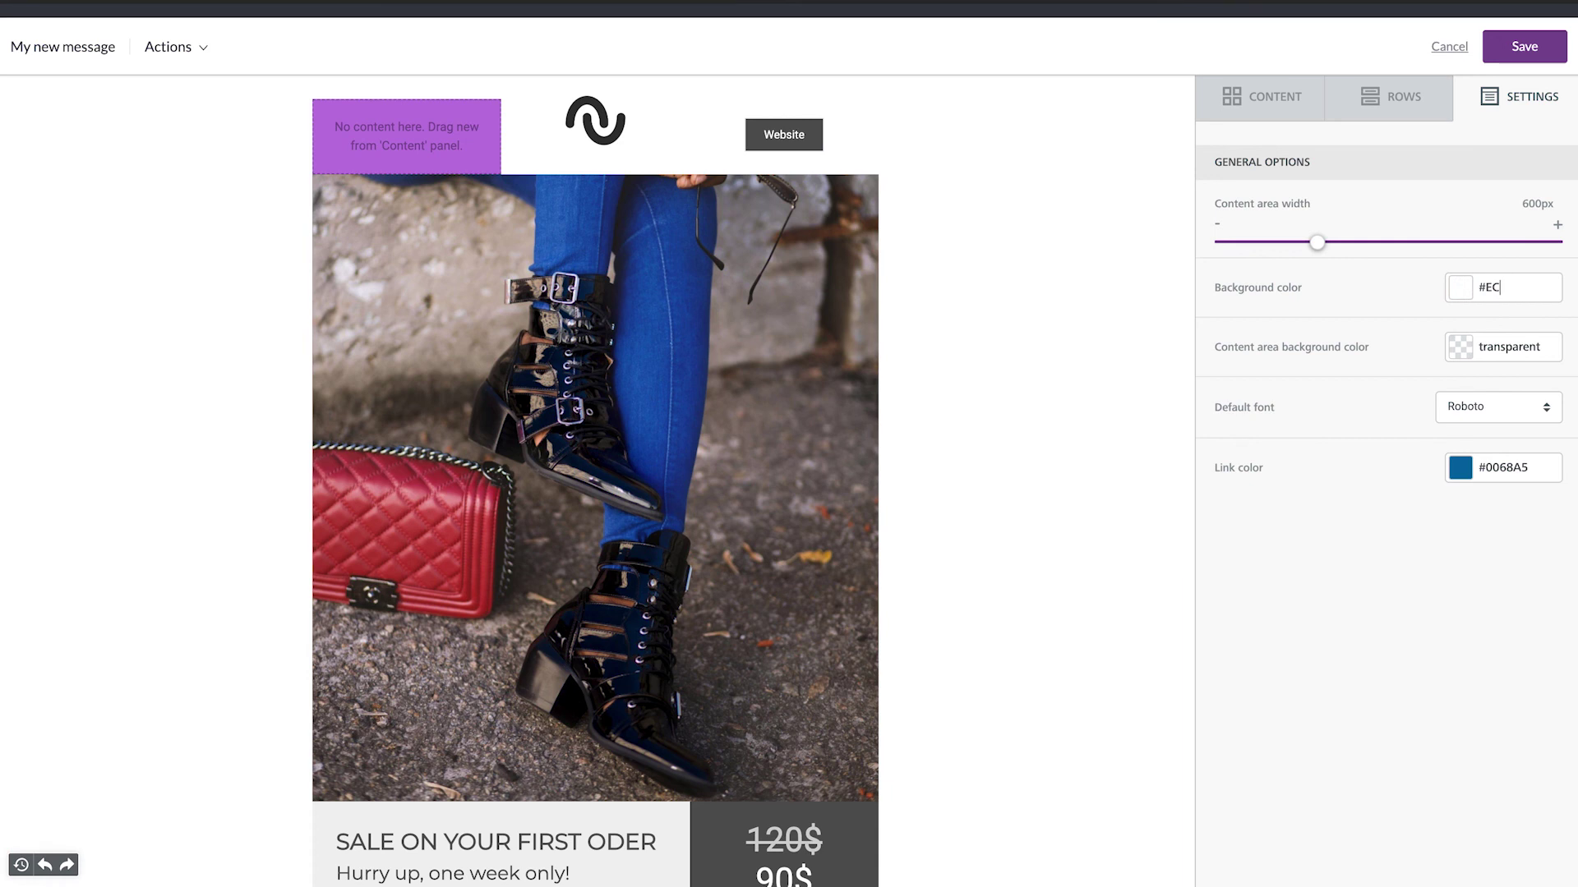
pyautogui.write('DCDC')
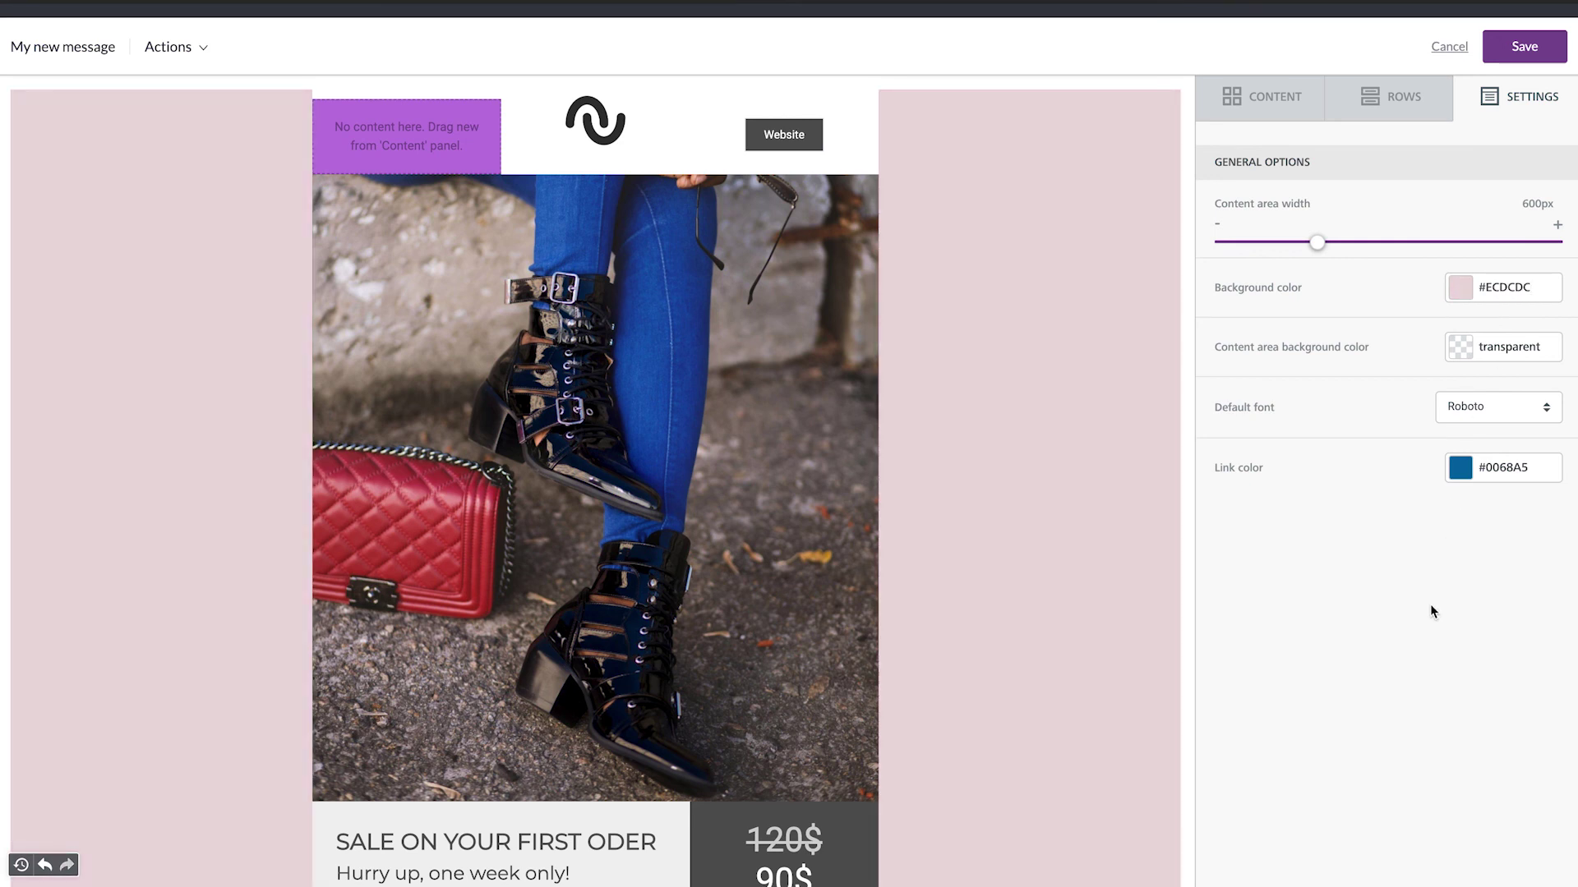
pyautogui.click(1529, 56)
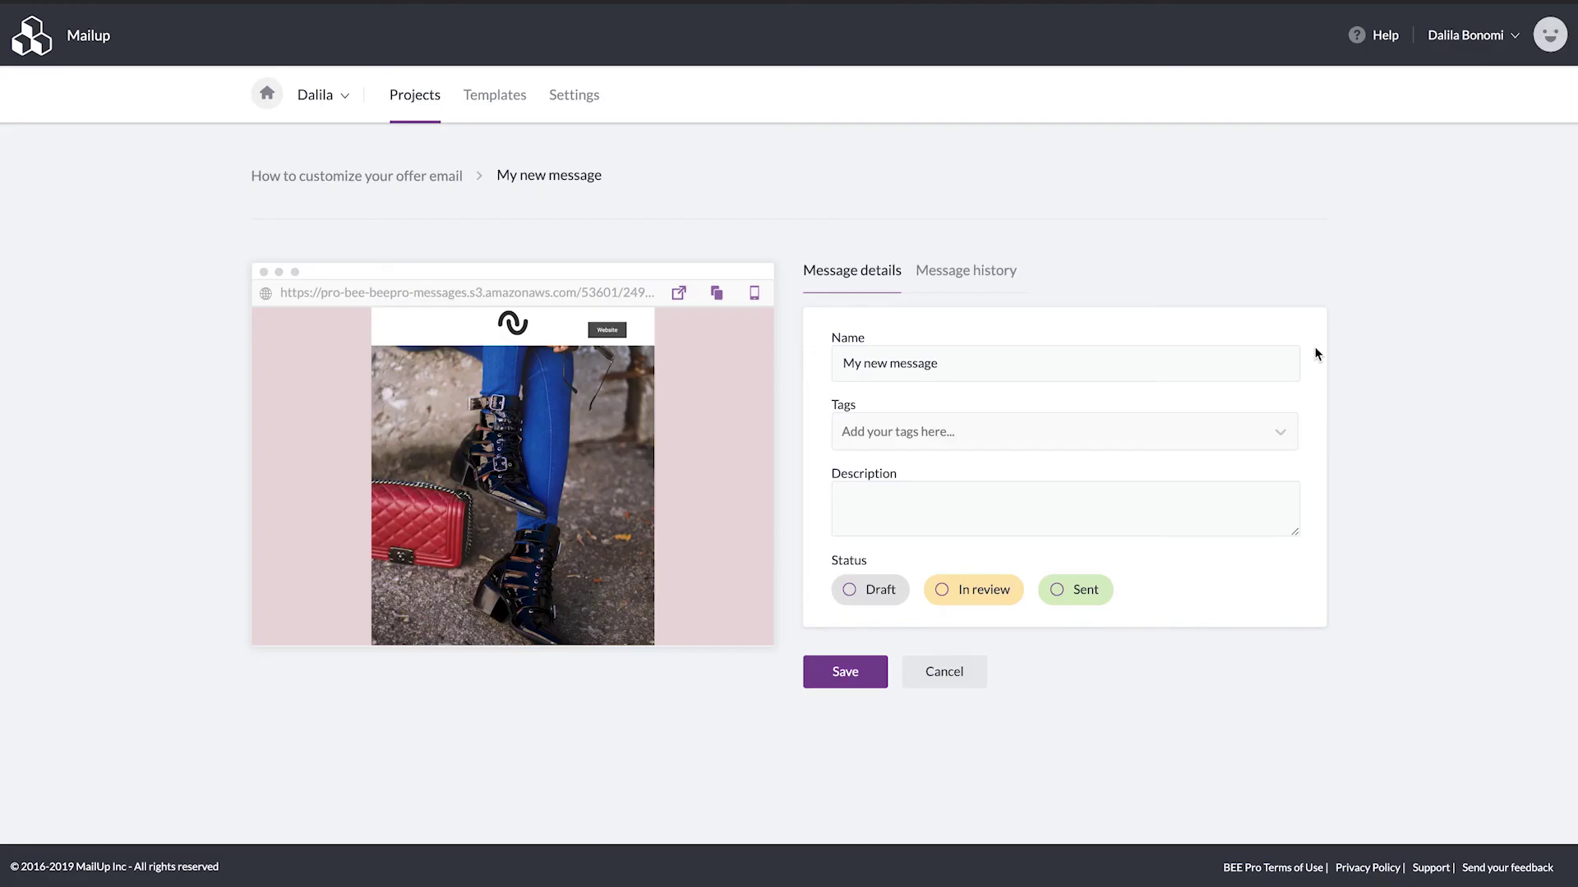
# Name the message FIRST ORDER and tag it #firstorder and #offer
pyautogui.tripleClick(992, 359)
pyautogui.write('First orde')
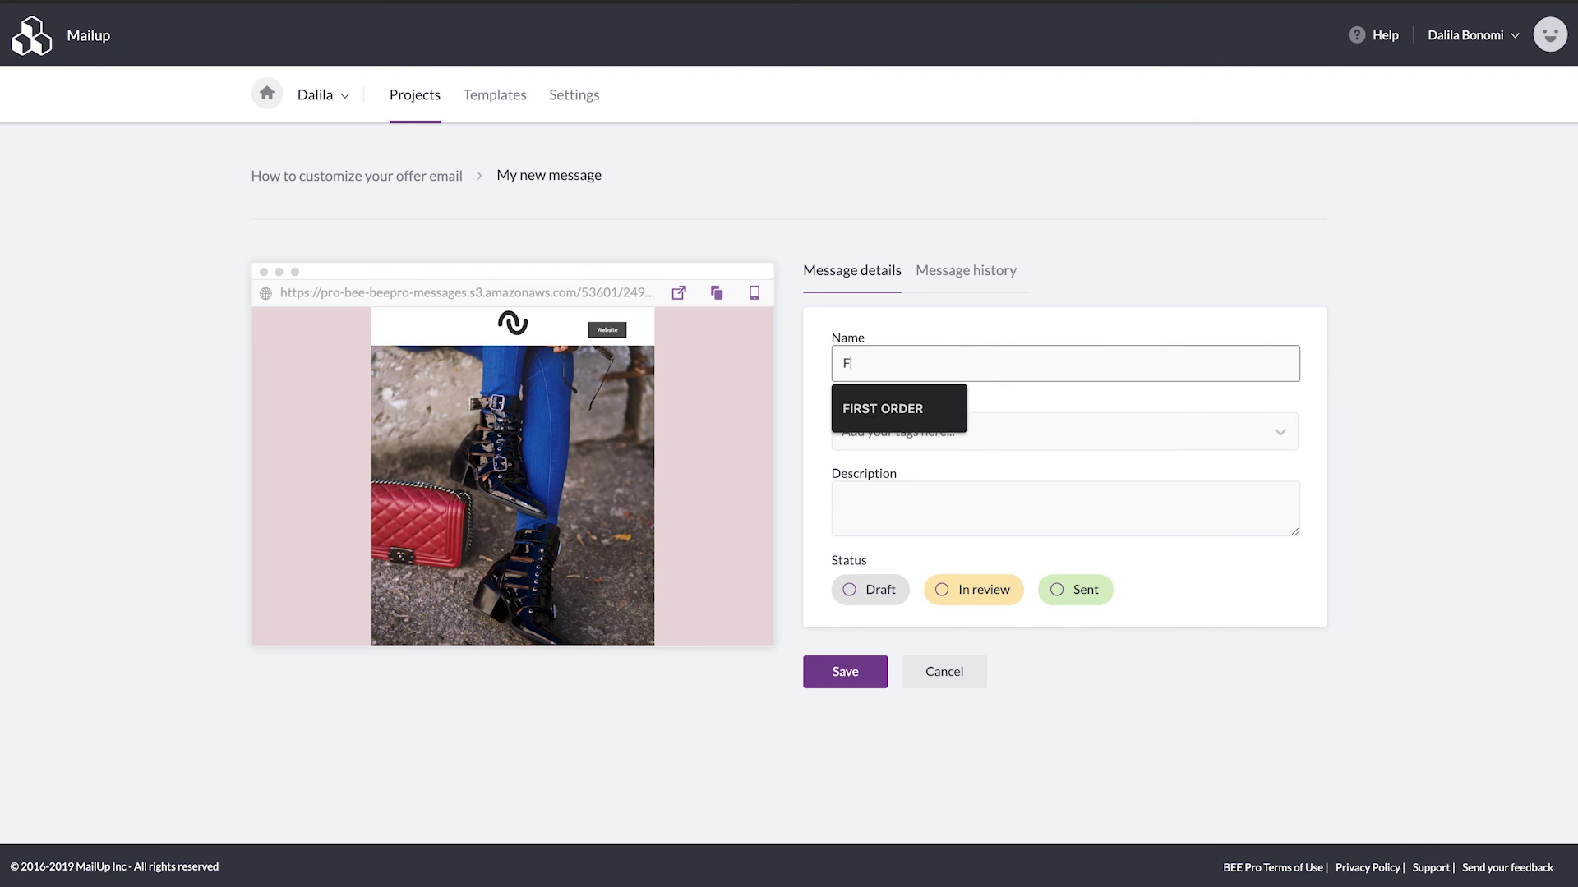
pyautogui.click(904, 409)
pyautogui.click(928, 444)
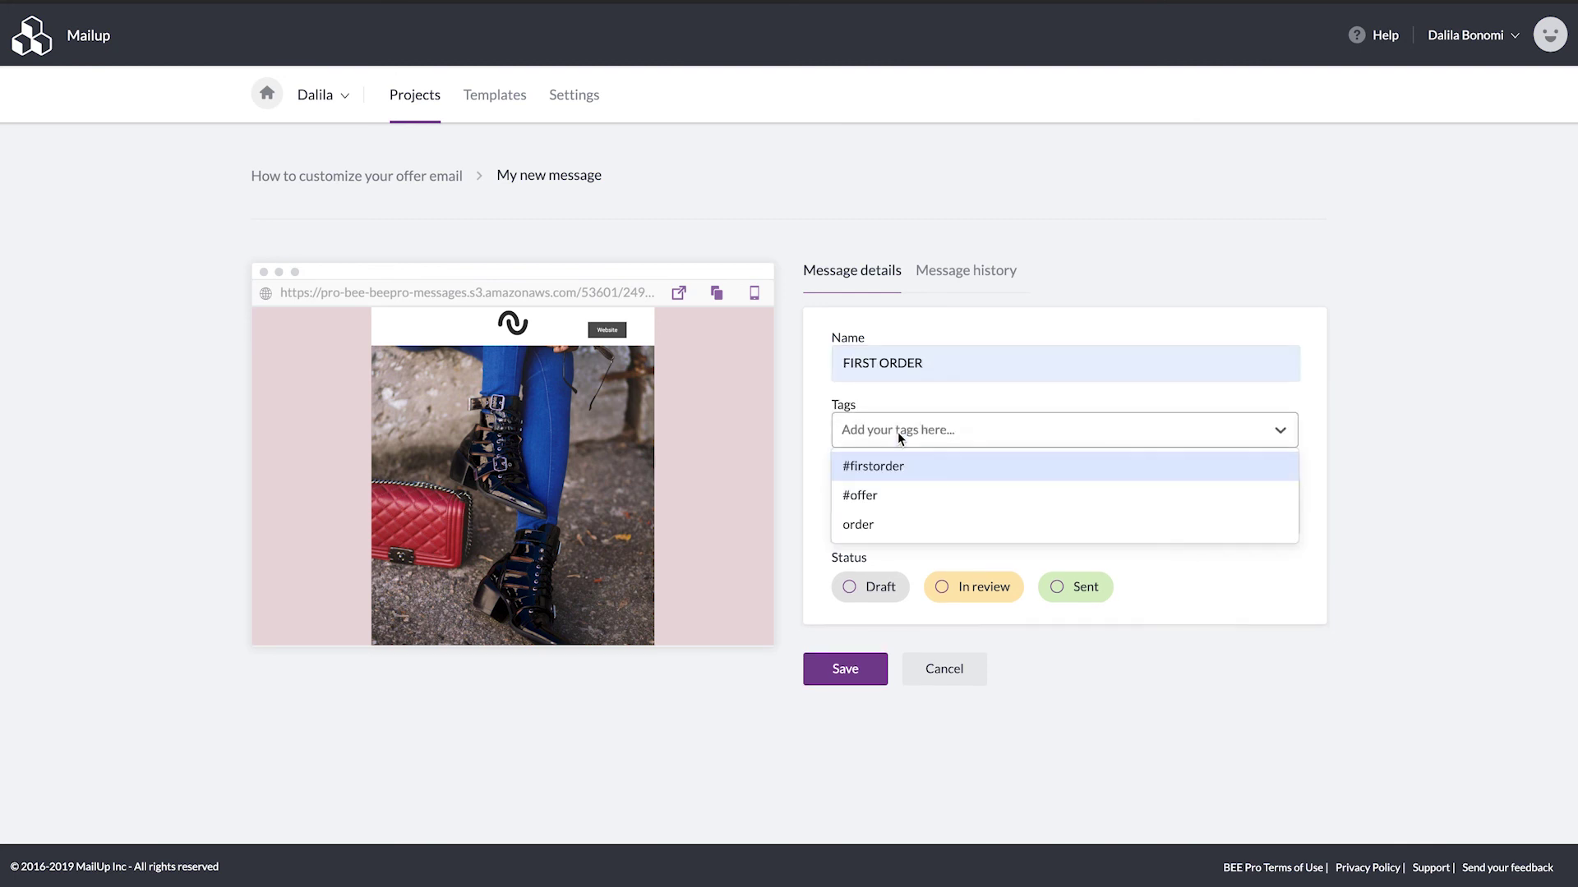
pyautogui.write('#firs')
pyautogui.click(901, 478)
pyautogui.write('#')
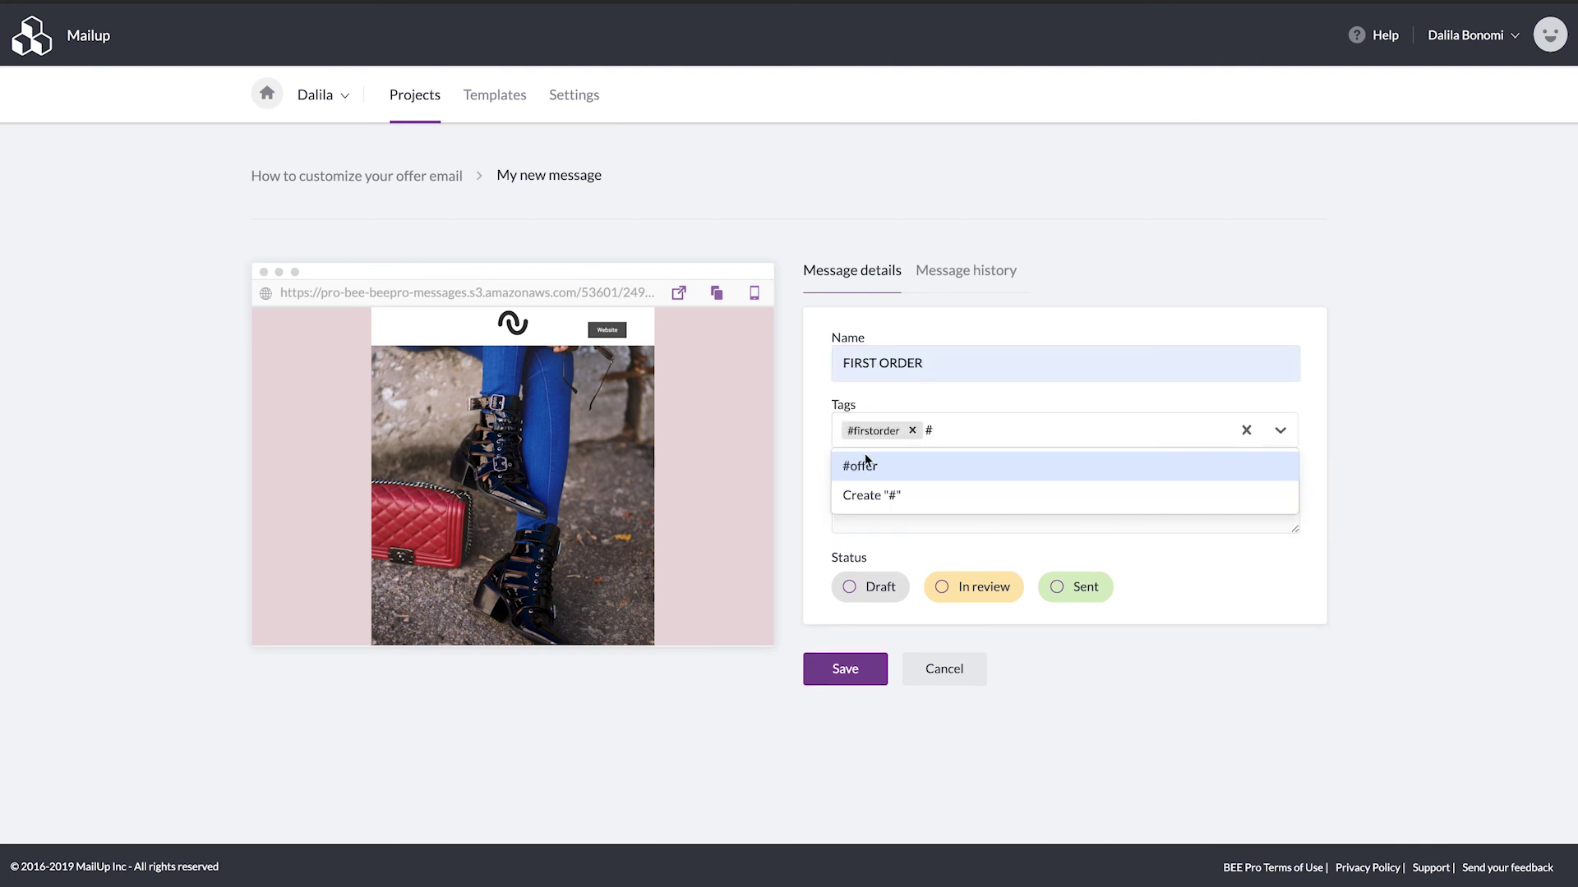
pyautogui.click(864, 465)
# Add the description 'First order with a special offer' and save the message details
pyautogui.click(932, 498)
pyautogui.write('First')
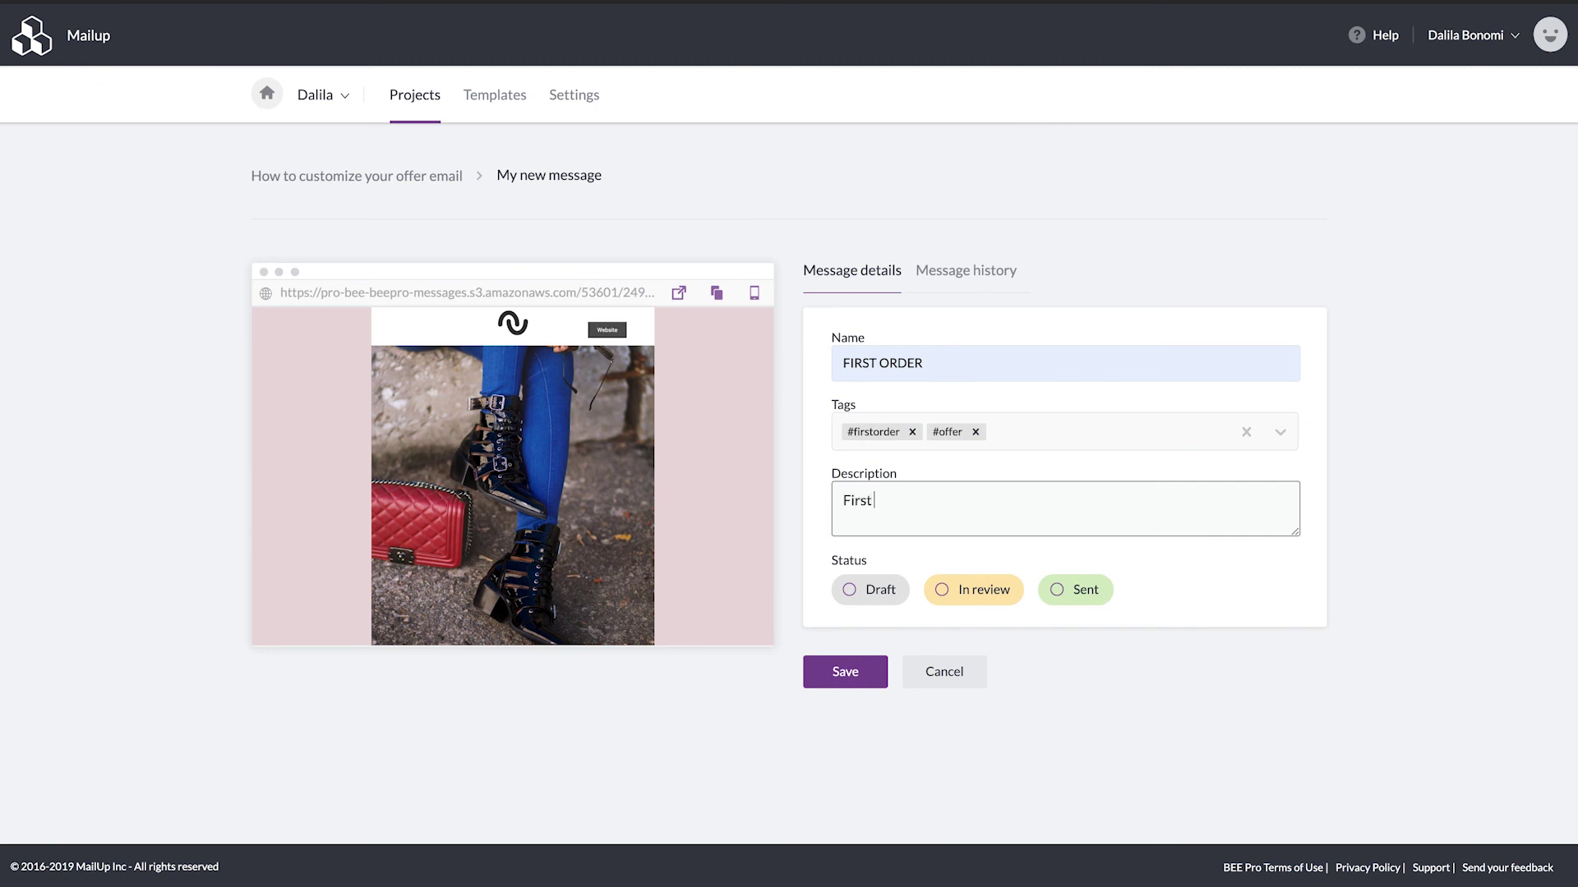
pyautogui.write(' order with a special offer')
pyautogui.click(836, 675)
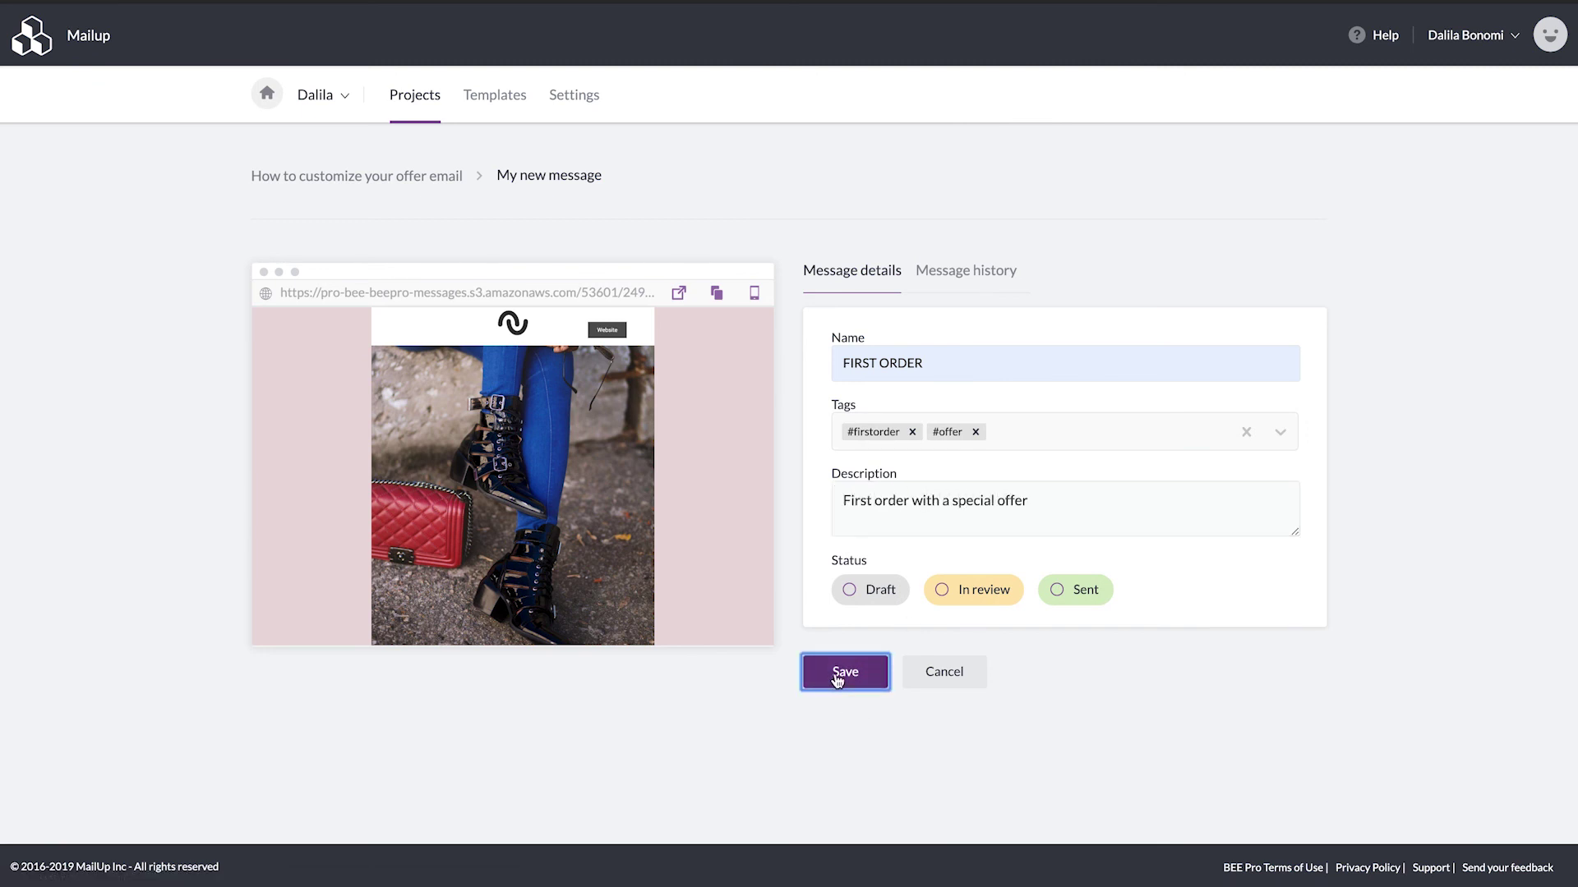